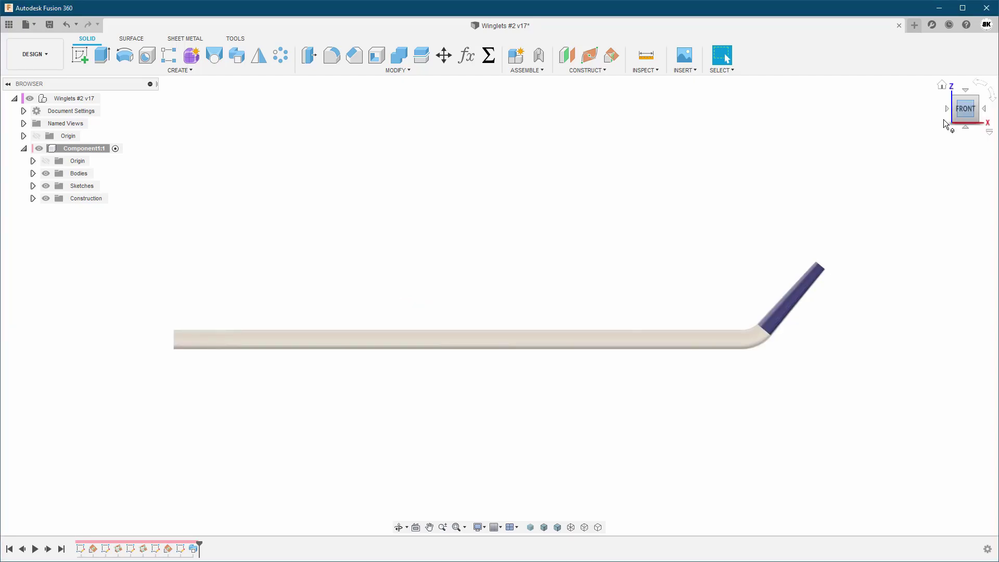
- Try the Winglets_Angle user parameter at 90 deg and at 30 deg on the finished winglet model
scroll(863, 306, "up", 5)
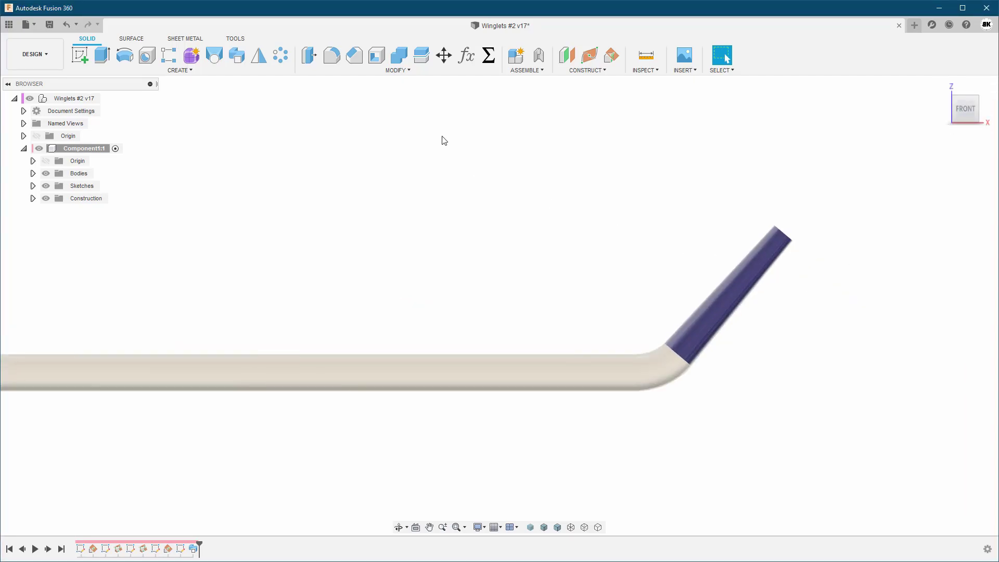
left_click(467, 56)
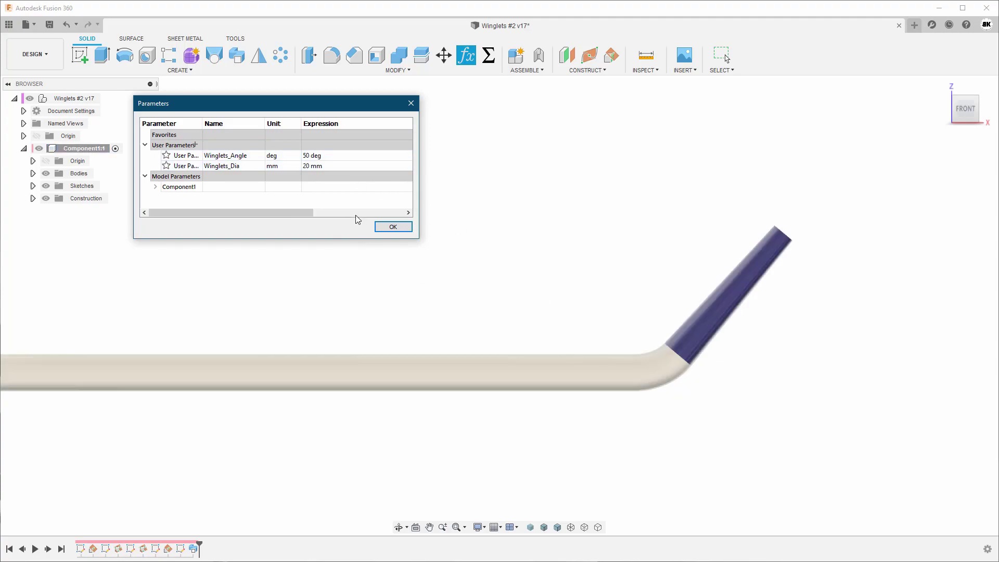
left_click(330, 157)
type("90")
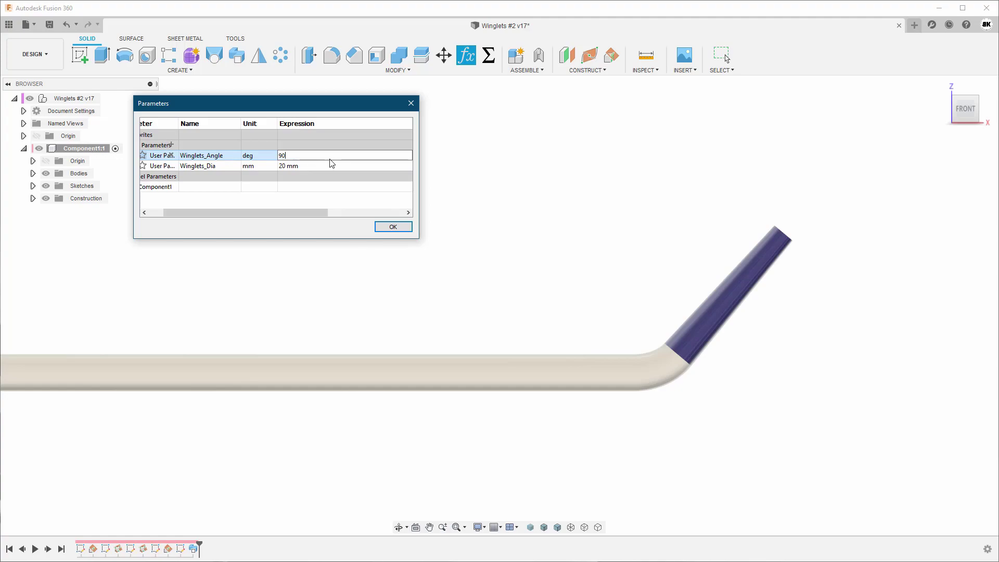
key("Return")
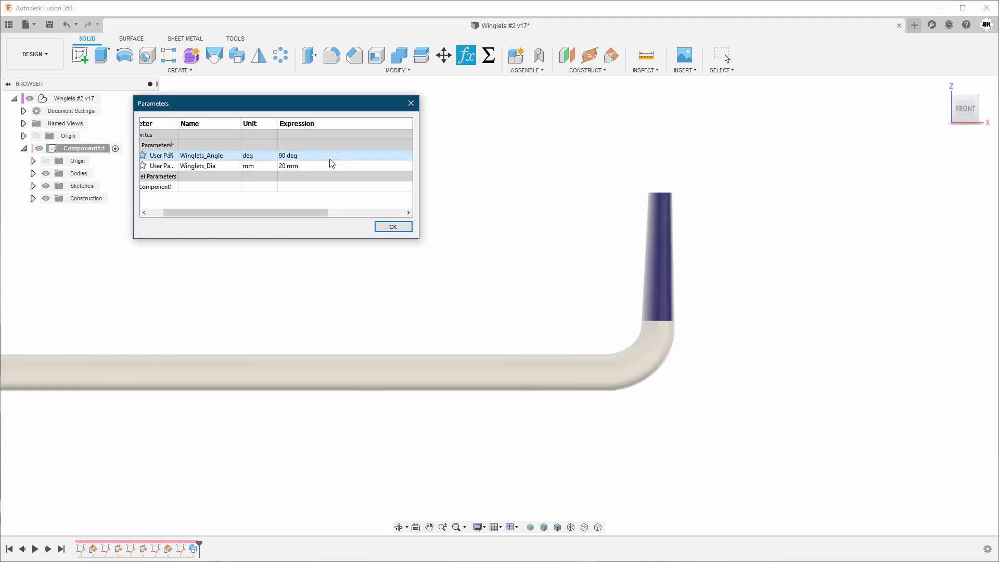
left_click(329, 159)
type("30")
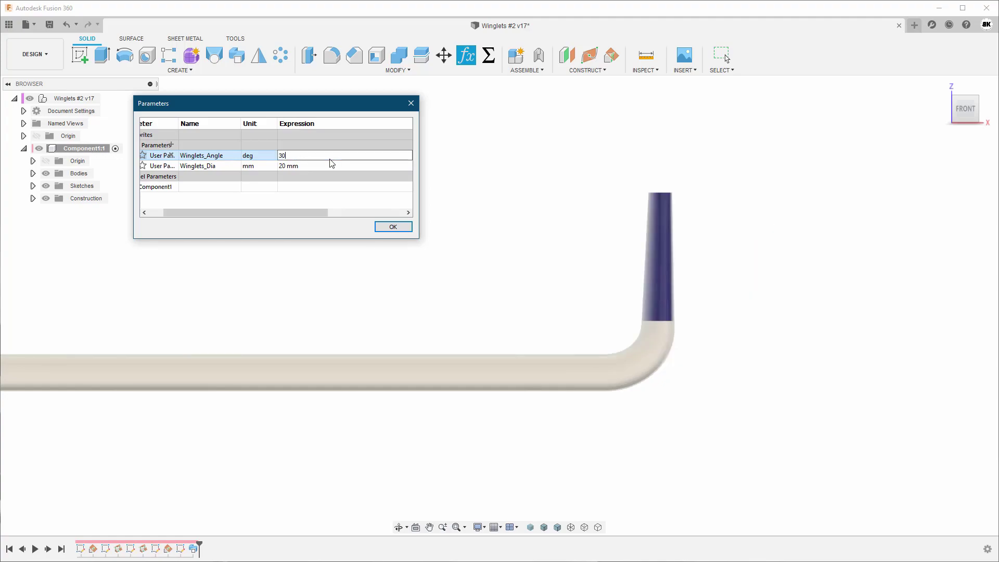
key("Return")
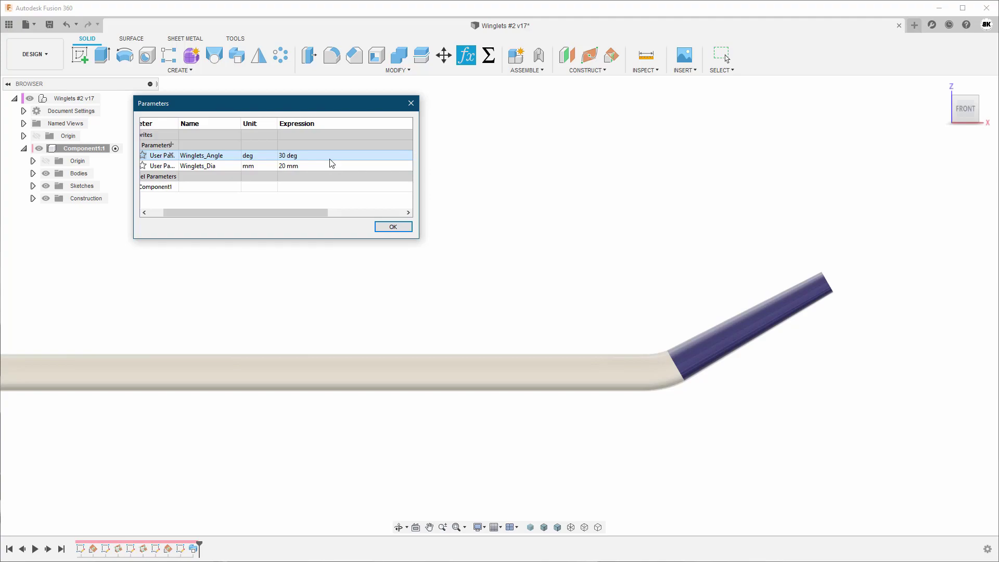
- Set the Winglets_Angle user parameter to 80 deg
left_click(311, 157)
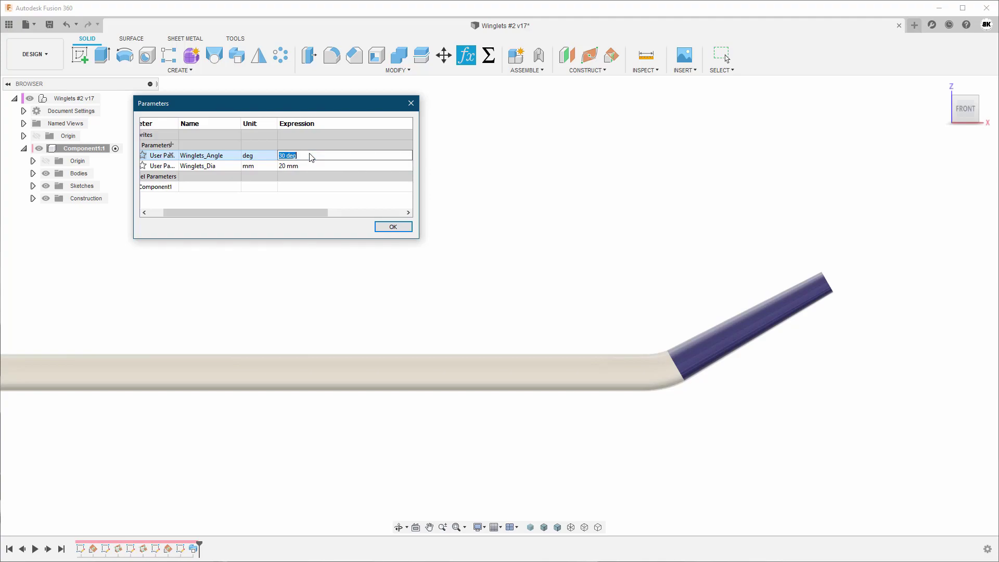
type("80")
key("Return")
- Try the Winglets_Dia user parameter at 10 mm and at 50 mm
left_click(294, 165)
type("10")
key("Return")
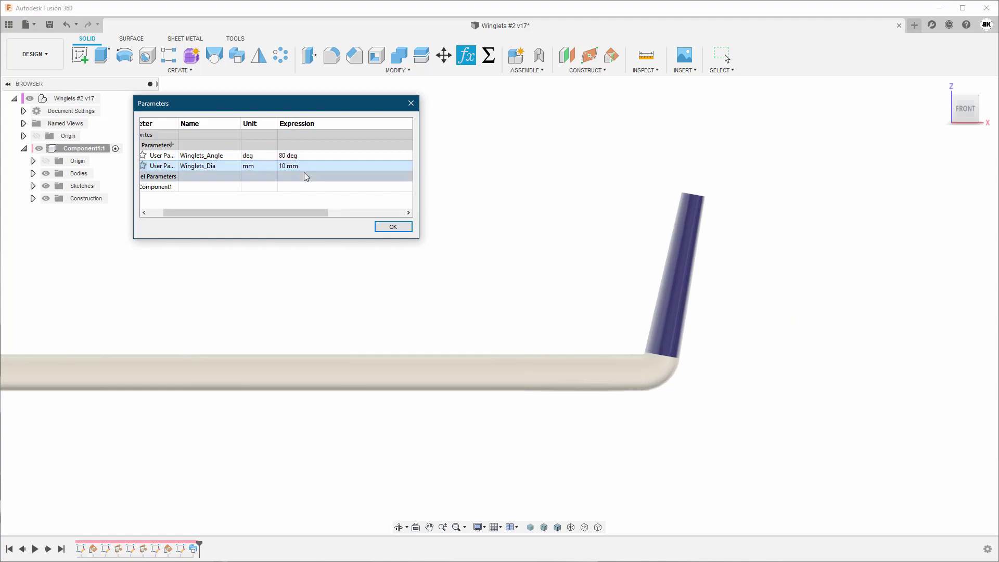
left_click(309, 169)
type("50")
key("Return")
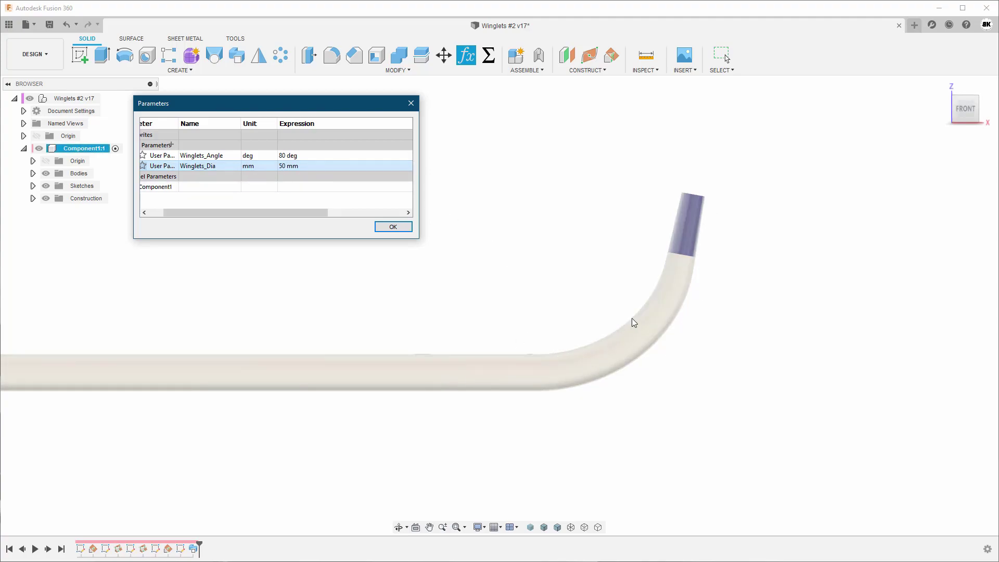
- Try Winglets_Dia at 40 mm, ending with the parameter set to 10 mm
left_click(311, 166)
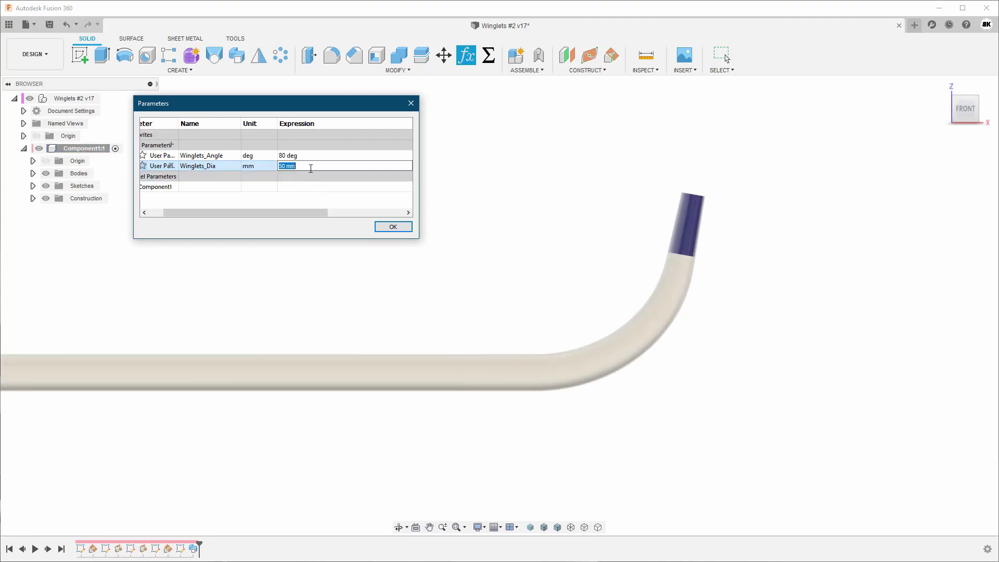
type("40")
key("Return")
left_click(311, 167)
type("10")
key("Return")
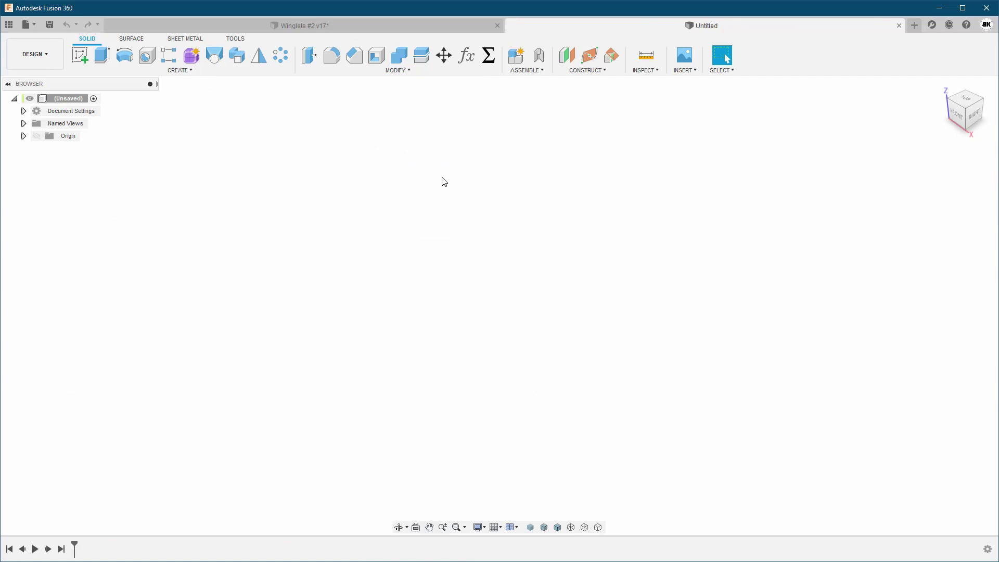
- Create a new component in the empty untitled design
right_click(57, 99)
left_click(75, 108)
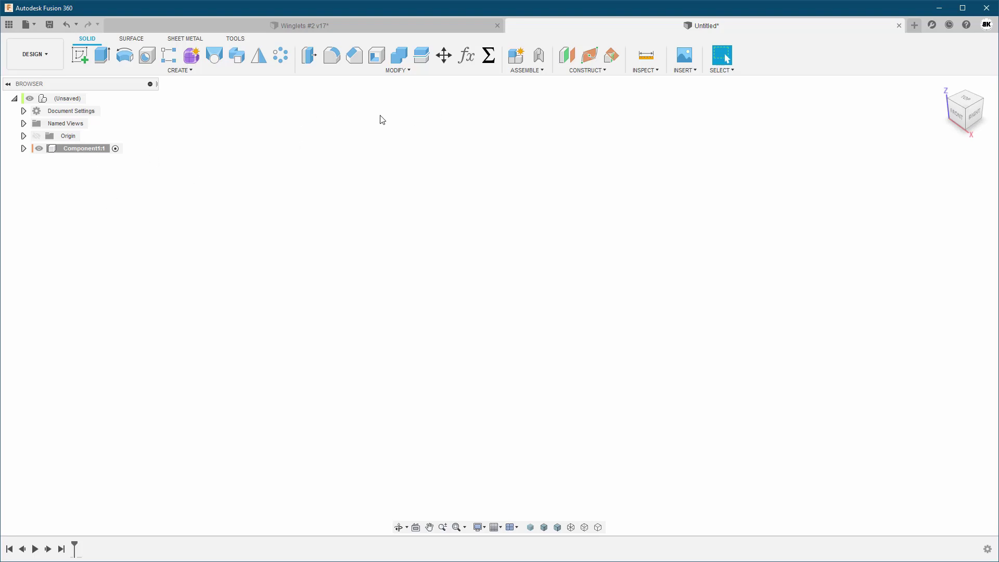
- Add a user parameter named Winglets_Angle with the unit deg and the expression 80
left_click(467, 58)
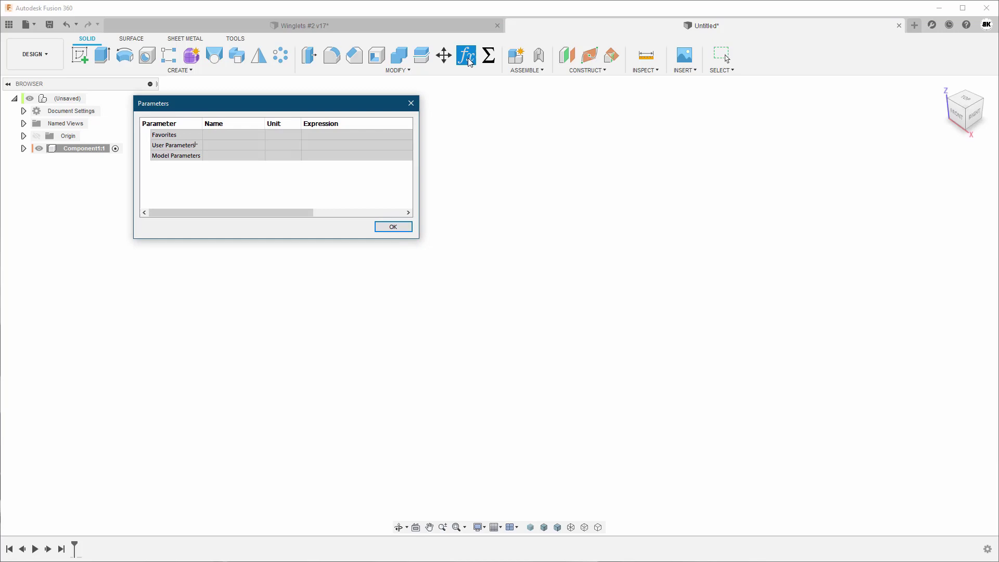
left_click(194, 147)
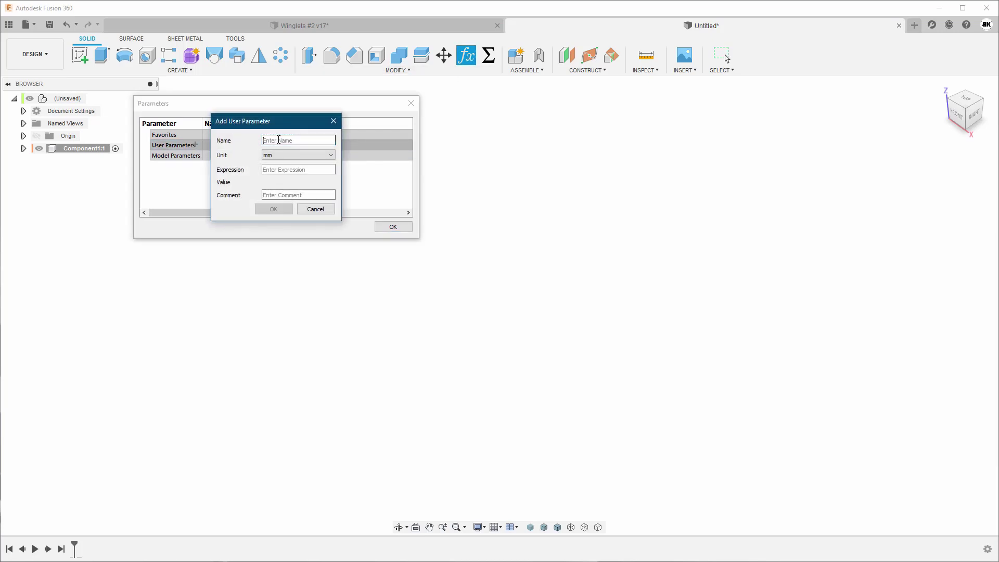
type("Winglets_Angle")
left_click(311, 156)
scroll(289, 221, "down", 3)
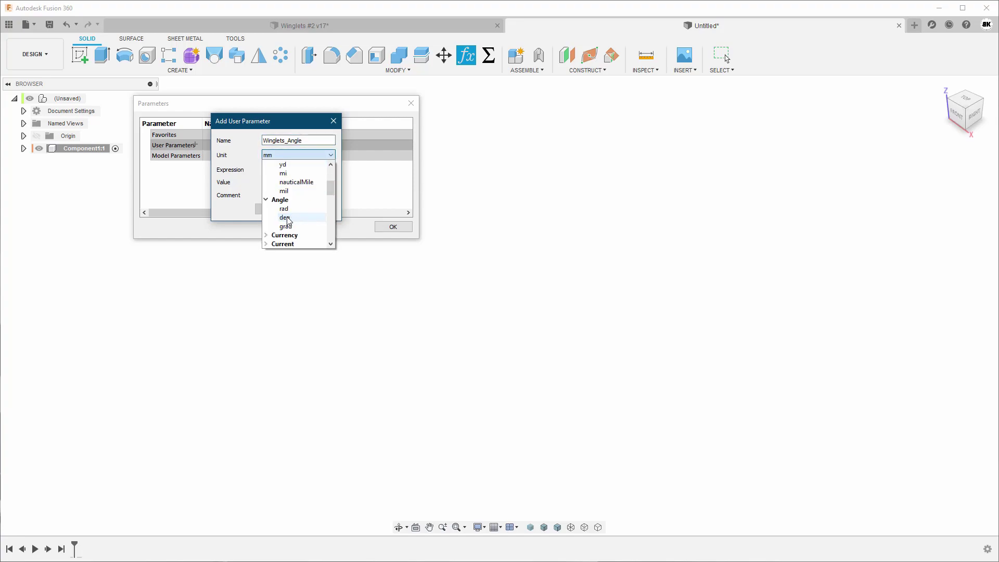
left_click(286, 218)
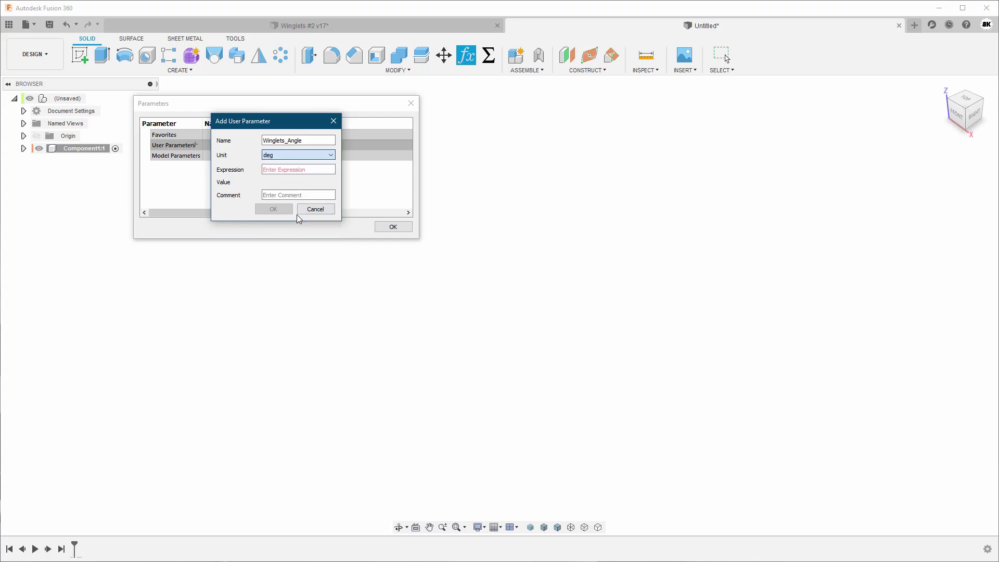
left_click(285, 170)
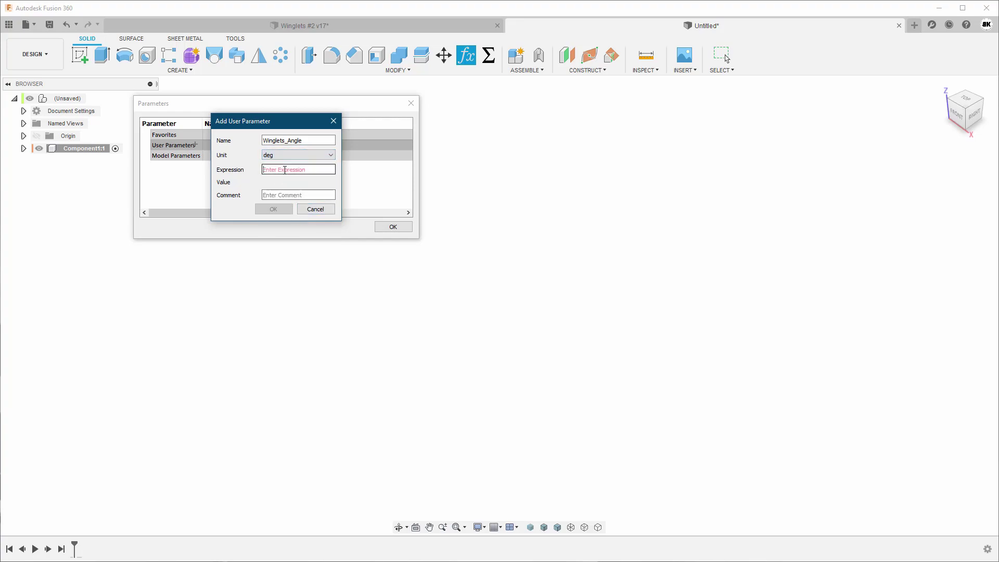
type("80")
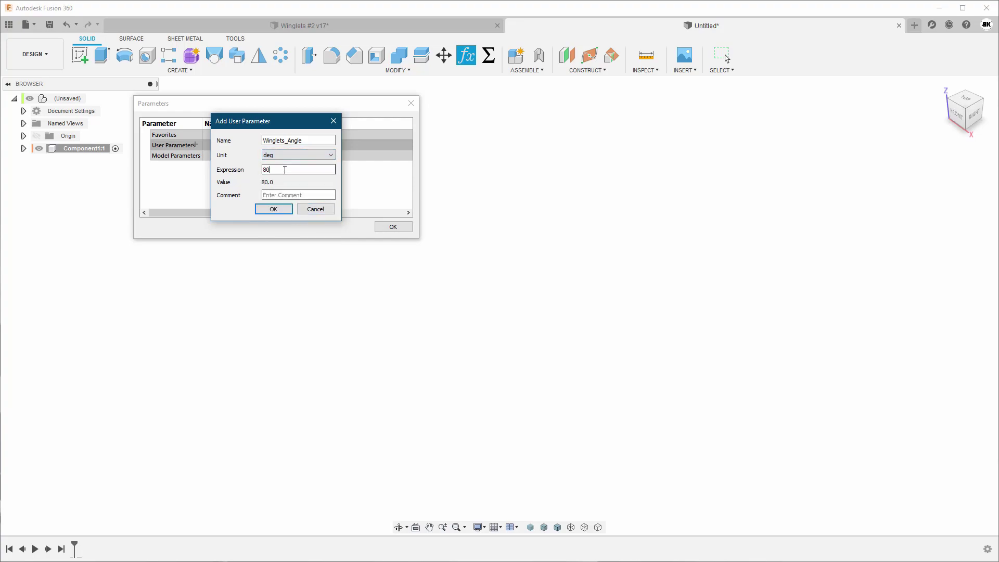
left_click(273, 209)
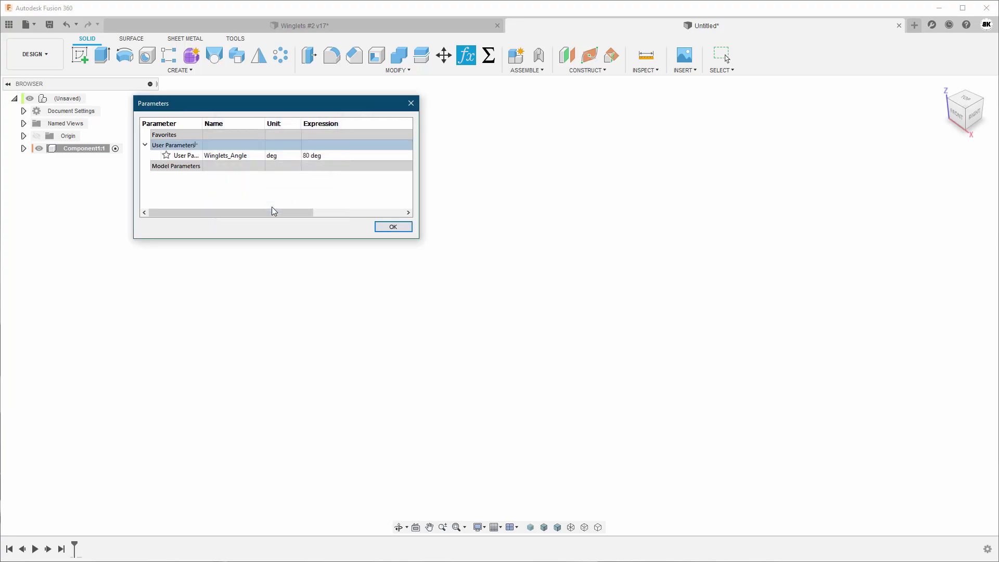
- Add a user parameter named Winglets_Dia with the unit mm and the expression 20, and close the parameters
left_click(196, 145)
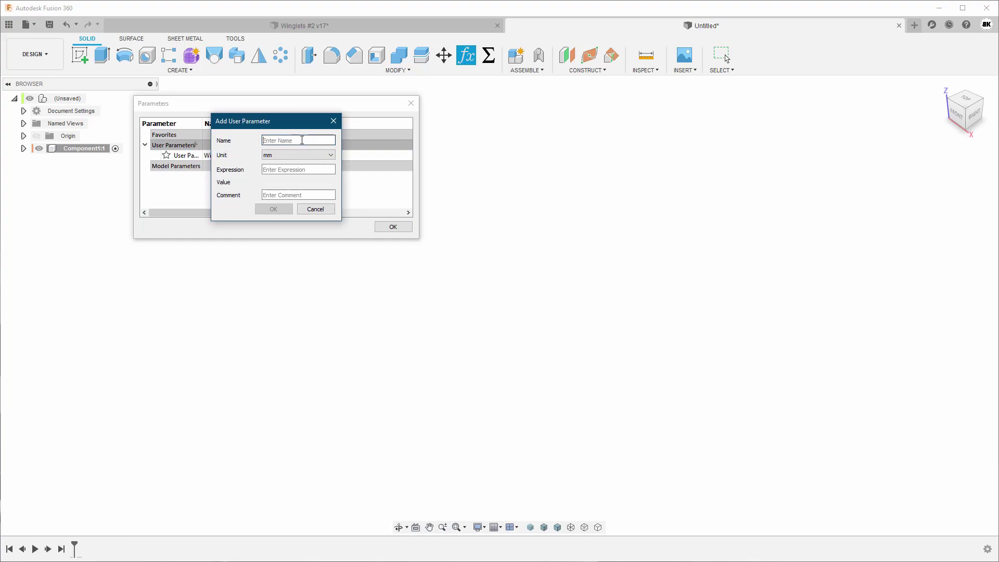
type("Winglets_Dia")
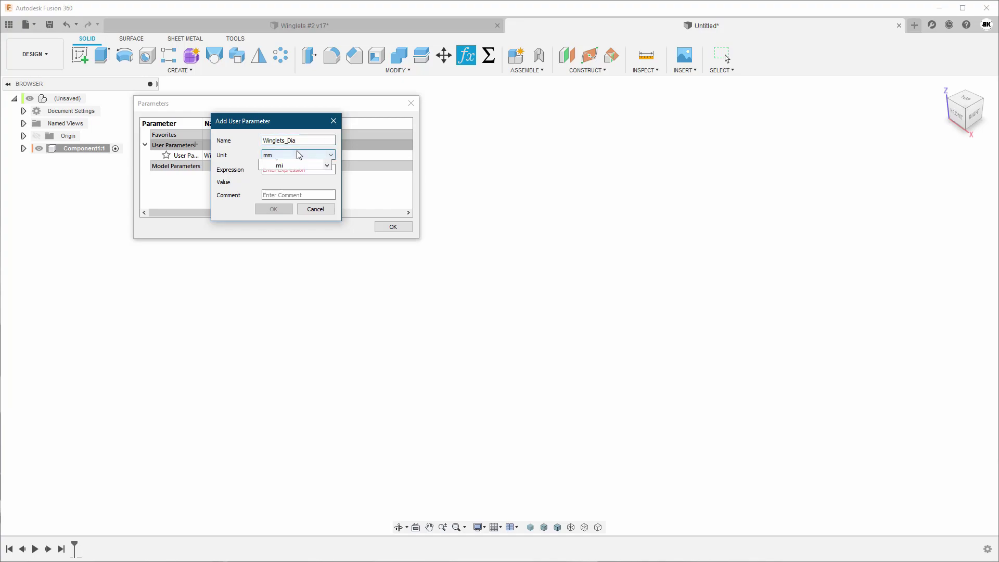
left_click(301, 155)
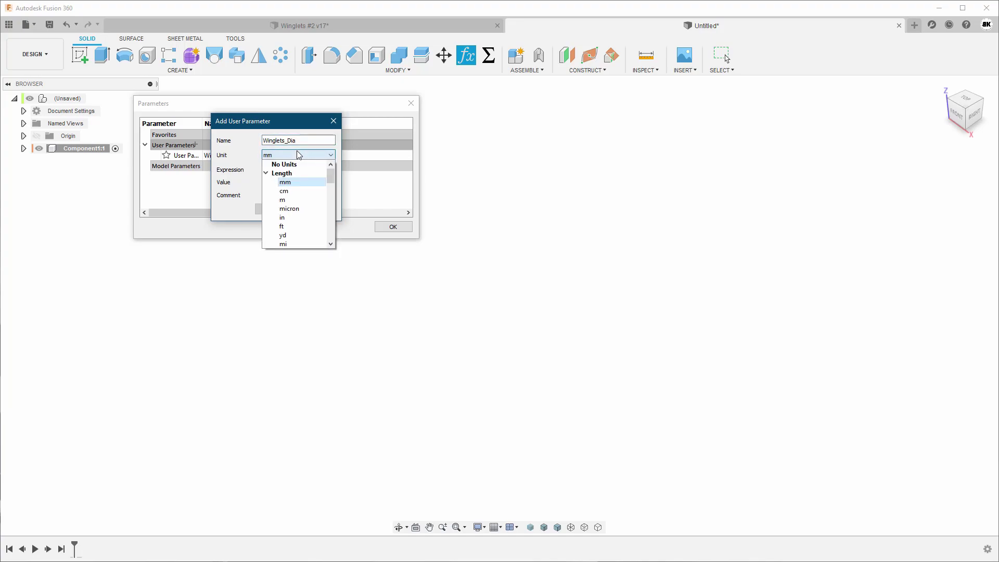
left_click(294, 182)
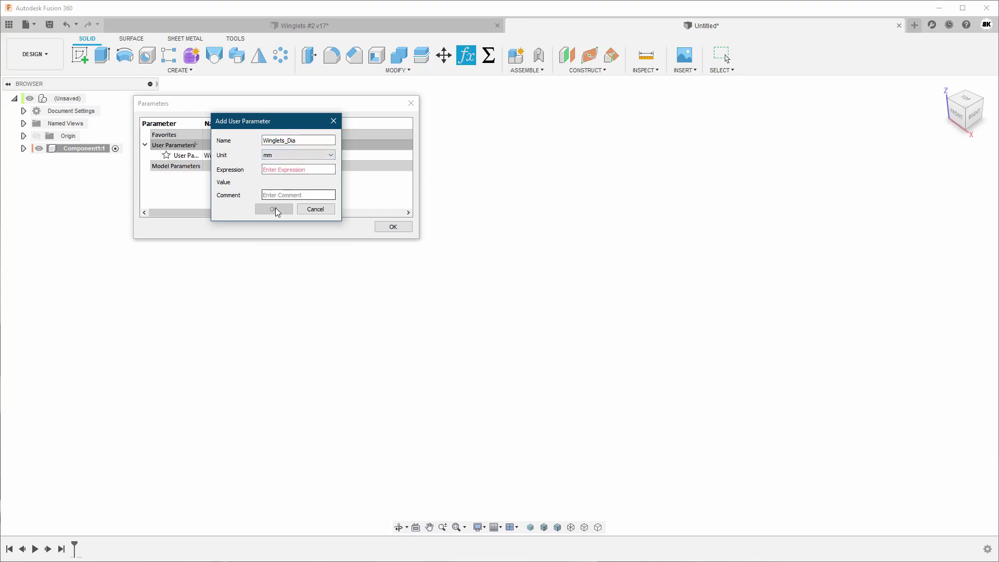
left_click(273, 170)
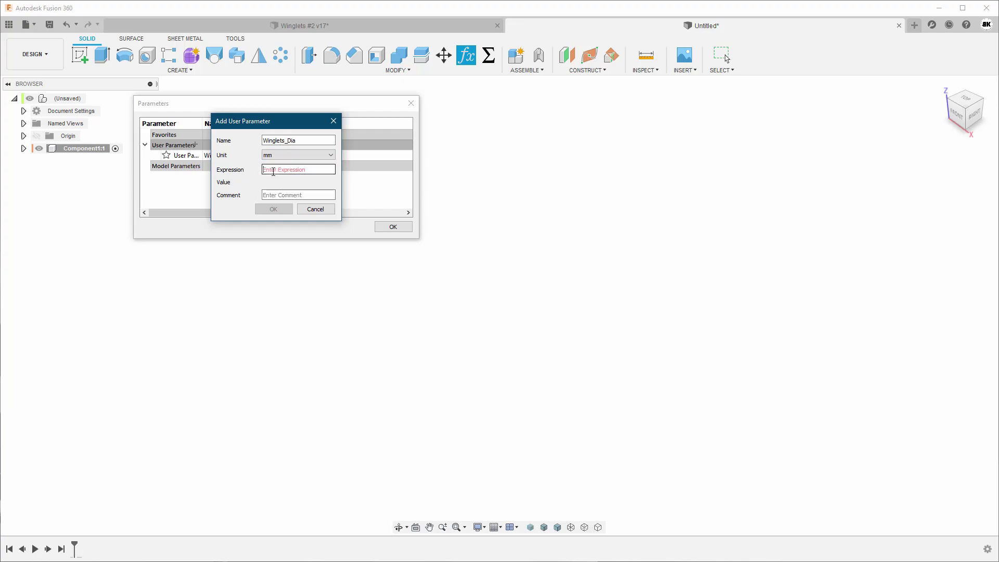
type("20")
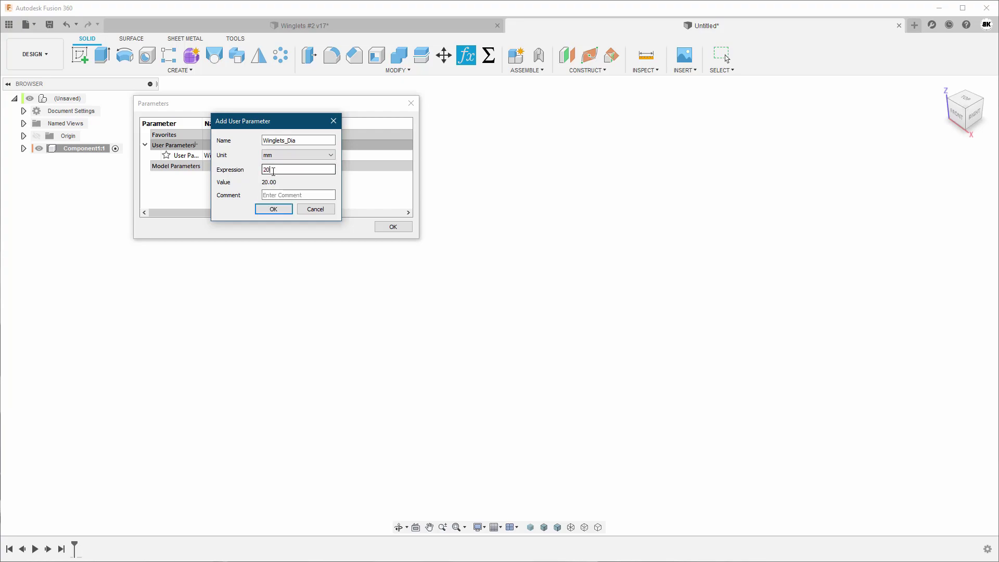
left_click(272, 209)
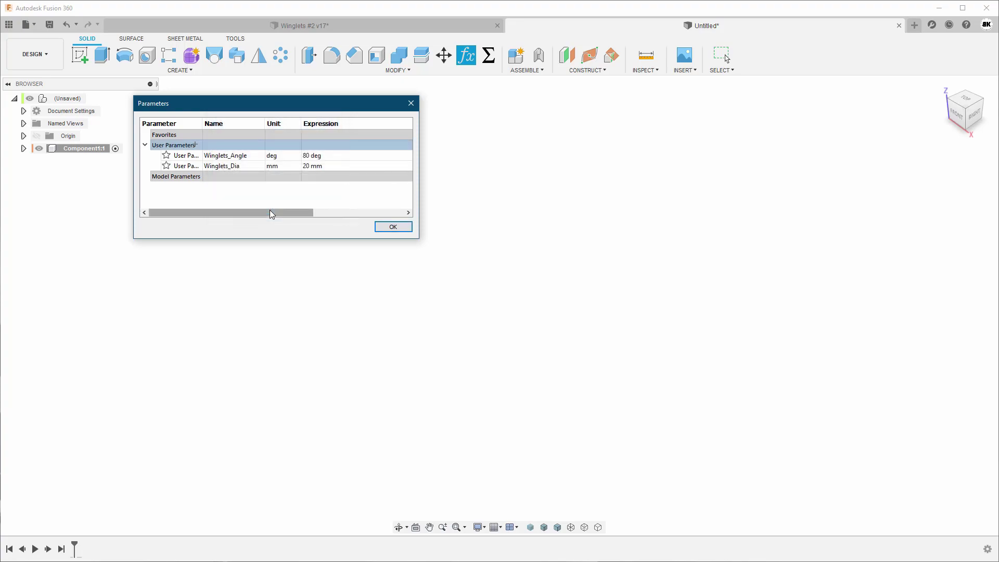
left_click(392, 227)
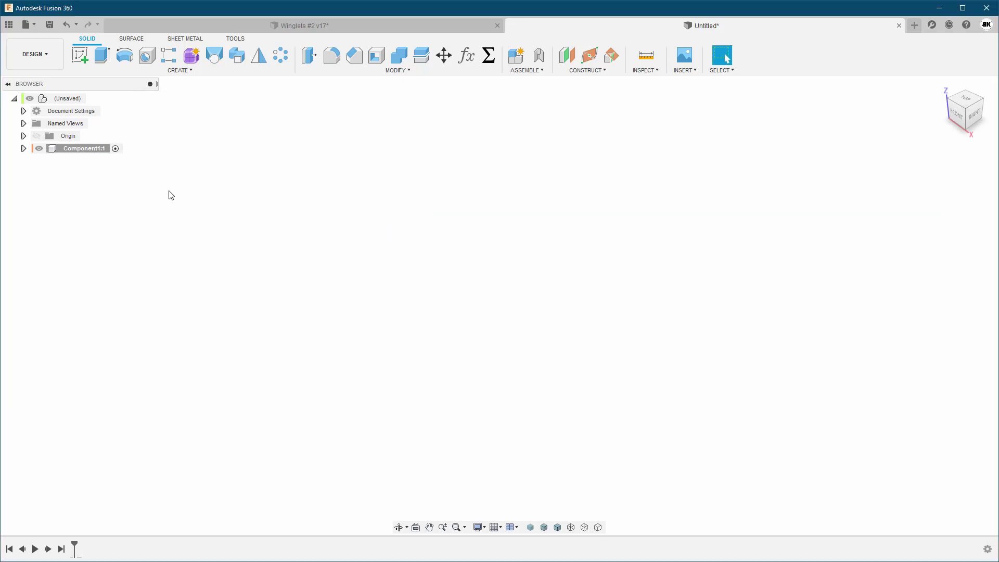
- Start a sketch on the horizontal XY plane and draw a two-point rectangle about 175 by 50 mm, its left edge running through the origin
left_click(80, 52)
left_click(552, 305)
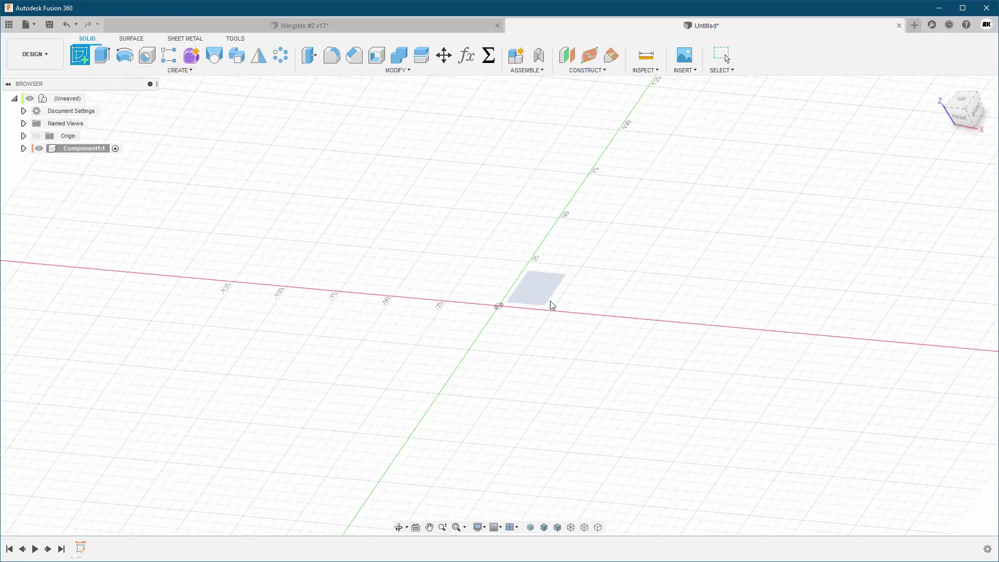
mouse_move(552, 306)
middle_mouse_down("shift")
mouse_move(493, 263)
mouse_move(475, 270)
mouse_move(524, 285)
mouse_move(562, 281)
mouse_move(539, 260)
mouse_move(372, 196)
middle_mouse_up("shift")
left_click(967, 106)
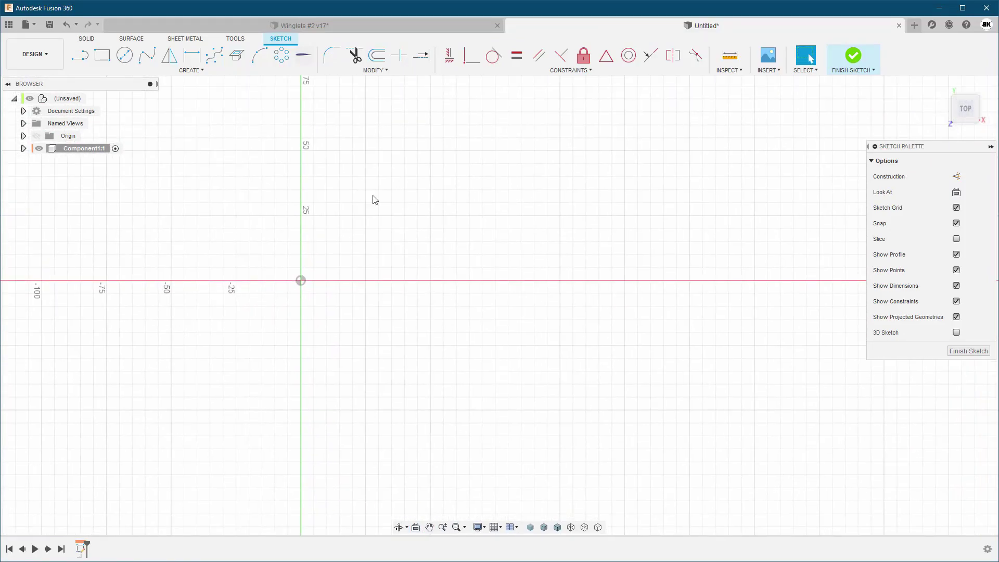
left_click(102, 55)
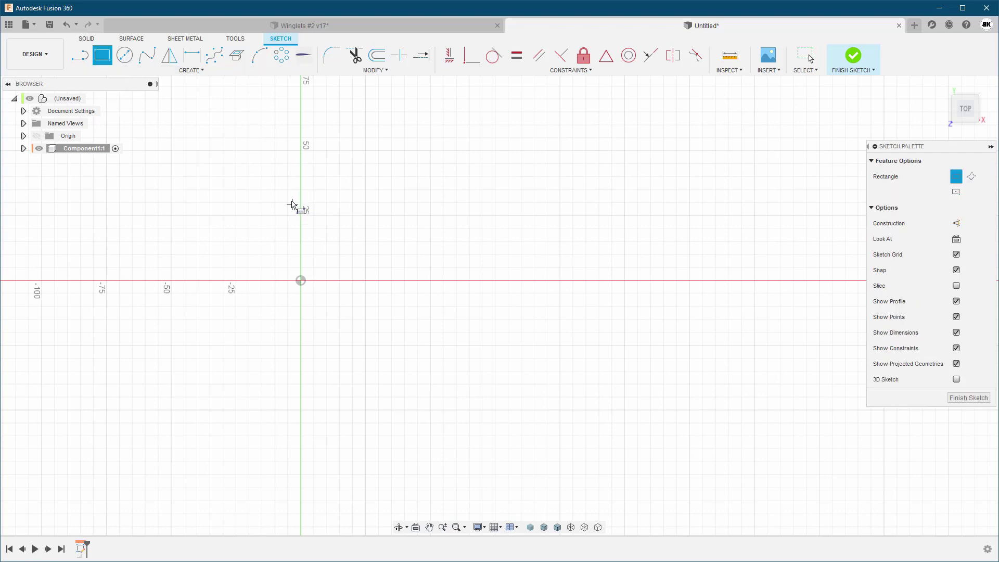
left_click(301, 215)
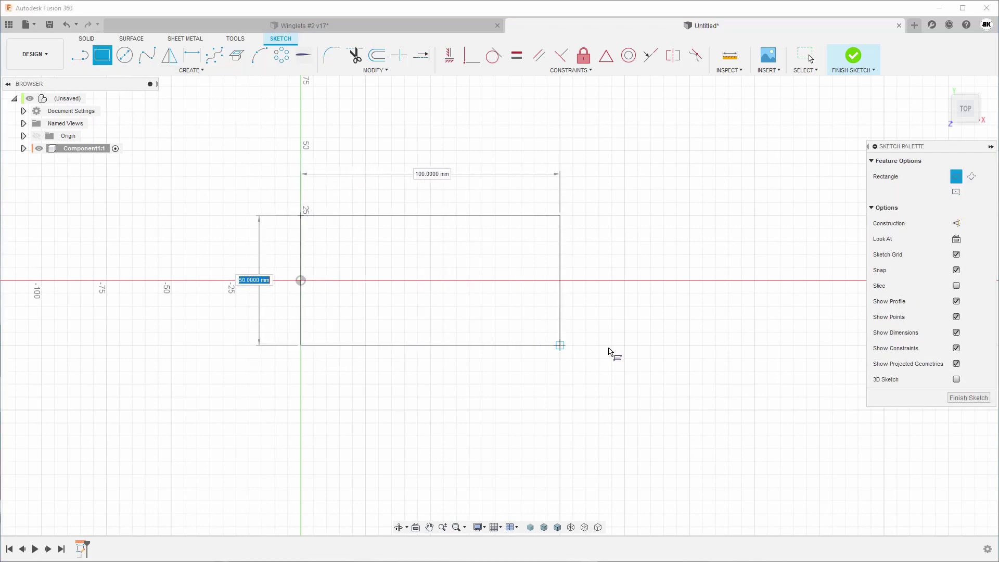
left_click(754, 346)
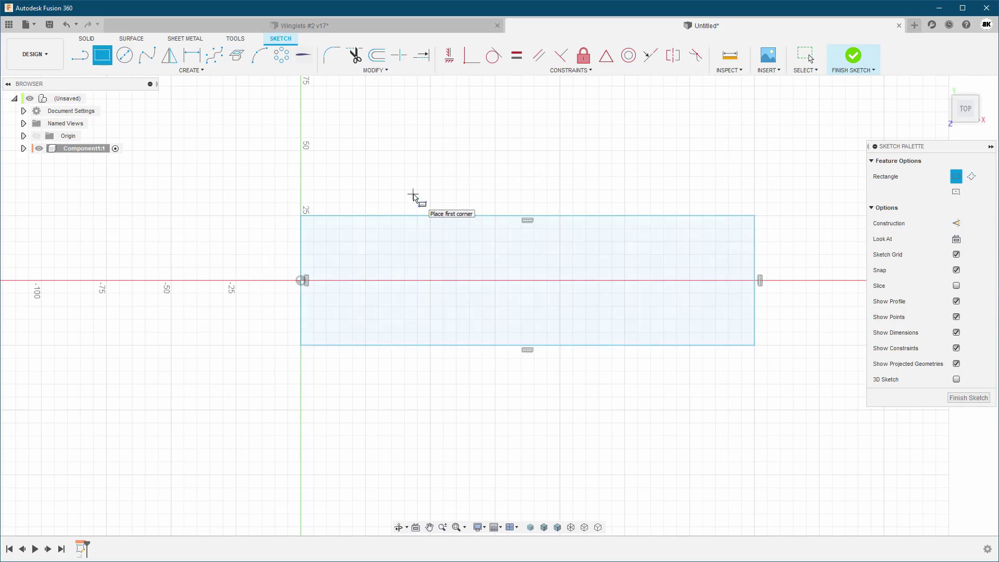
key("Escape")
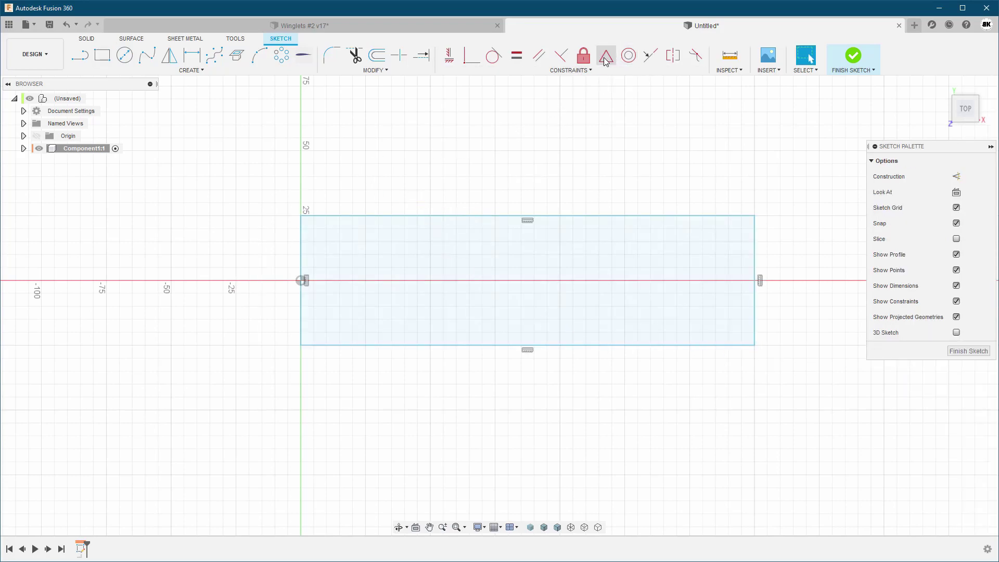
- Constrain the midpoint of the rectangle's left edge to the sketch origin
left_click(605, 60)
left_click(302, 258)
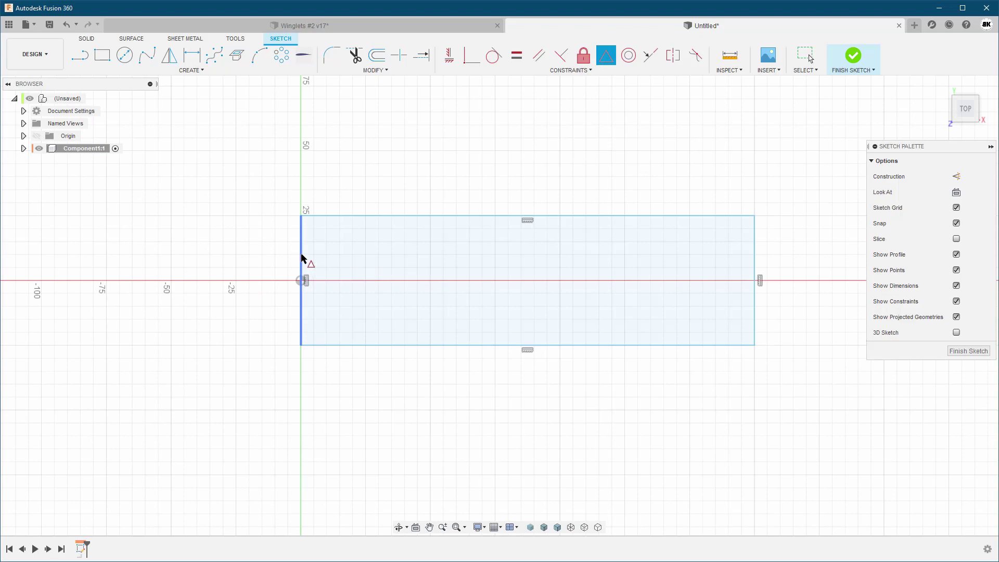
left_click(301, 281)
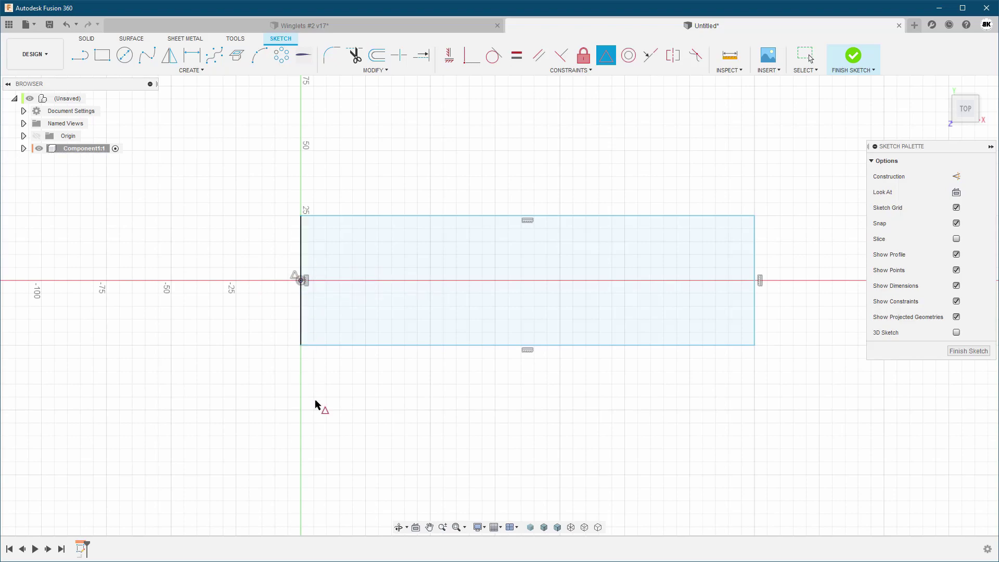
- Dimension the rectangle's short edge at 50 mm and its long edge at 170 mm
key("d")
left_click(301, 255)
left_click(179, 276)
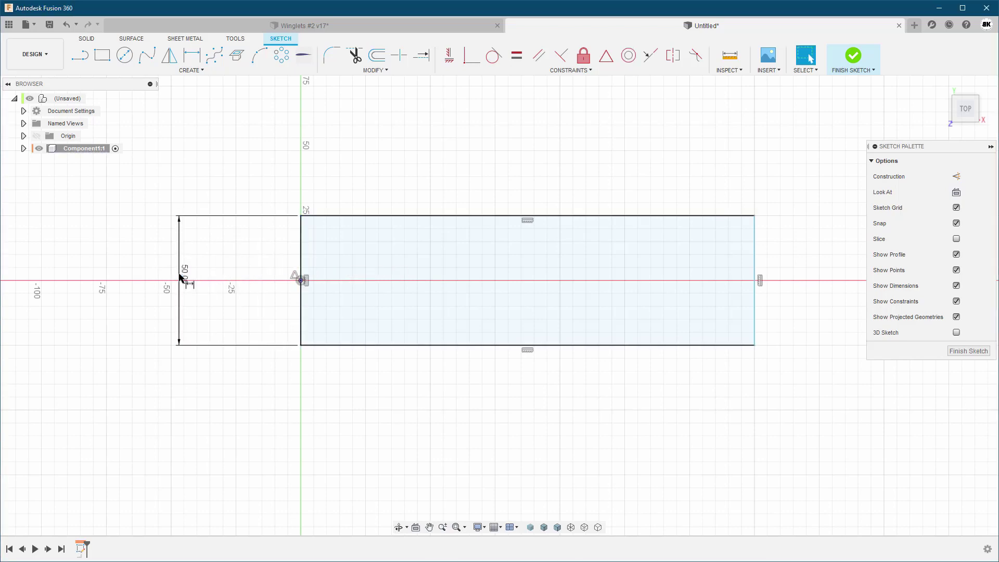
key("Return")
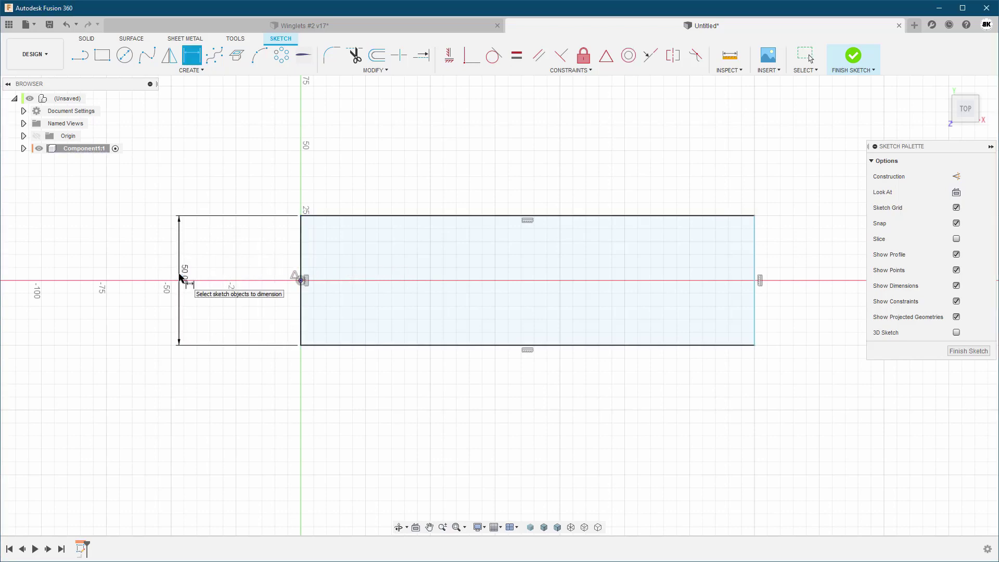
left_click(447, 346)
left_click(465, 405)
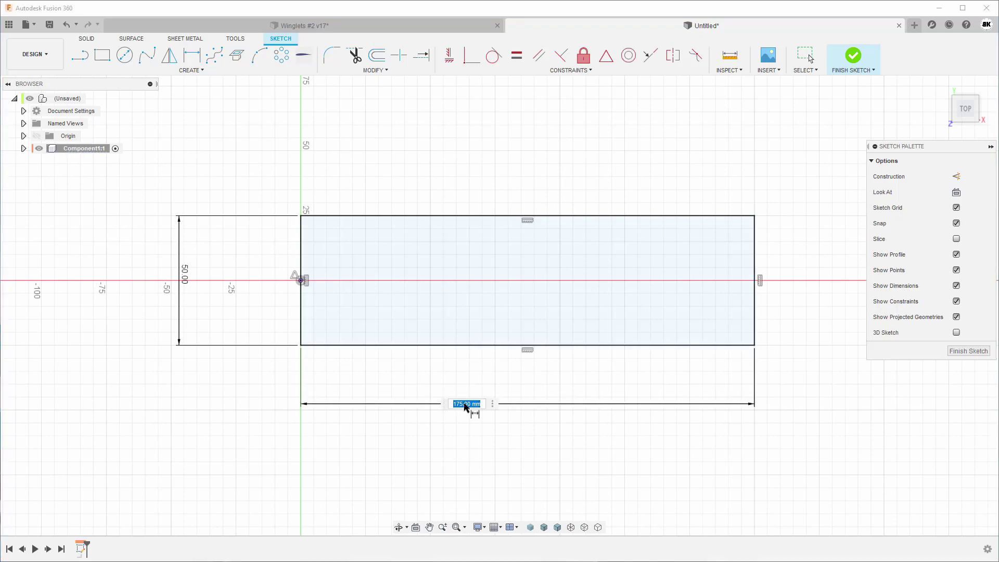
type("170")
key("Return")
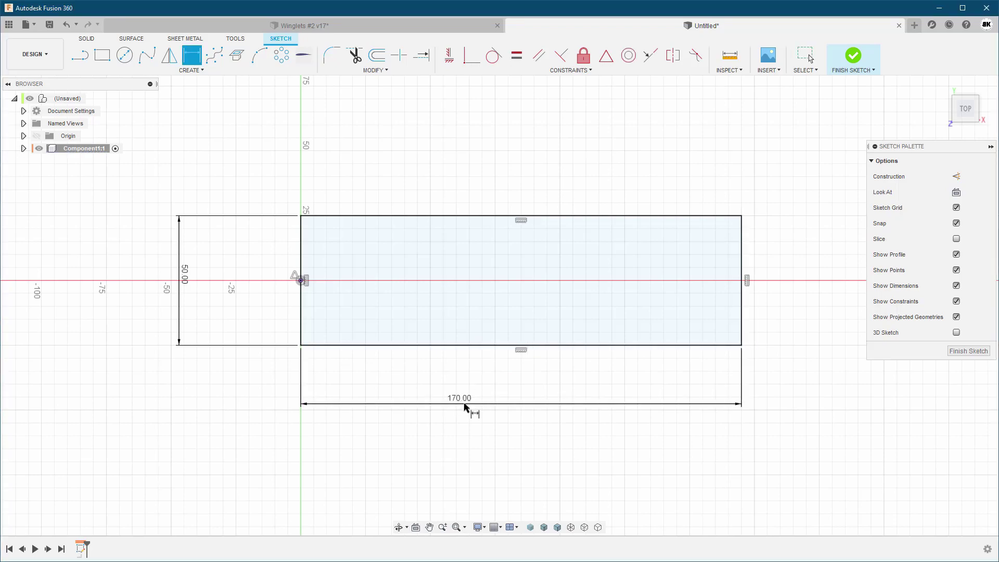
key("Escape")
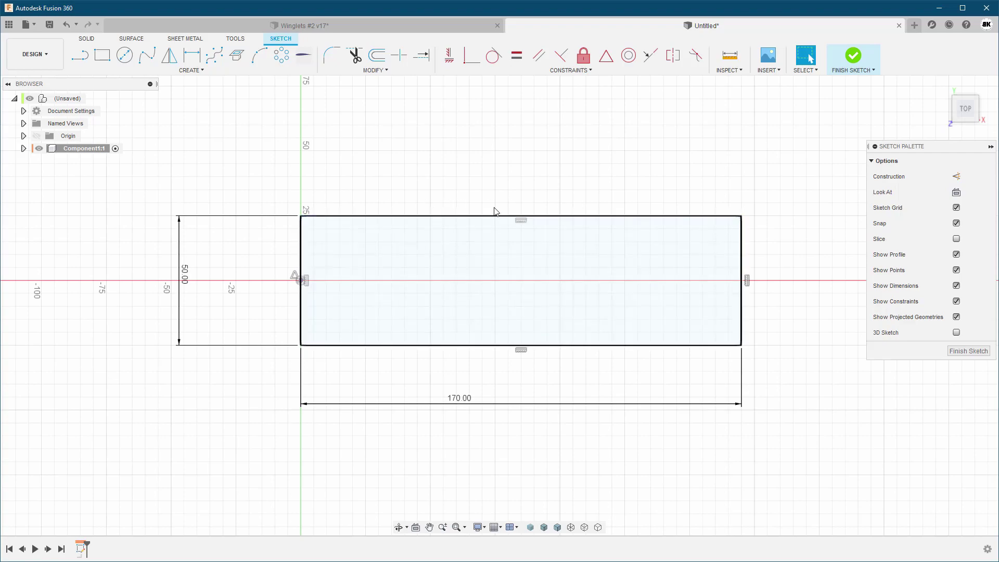
- Convert all four rectangle lines to construction geometry and finish the sketch
left_click_drag(276, 176, 780, 406)
key("x")
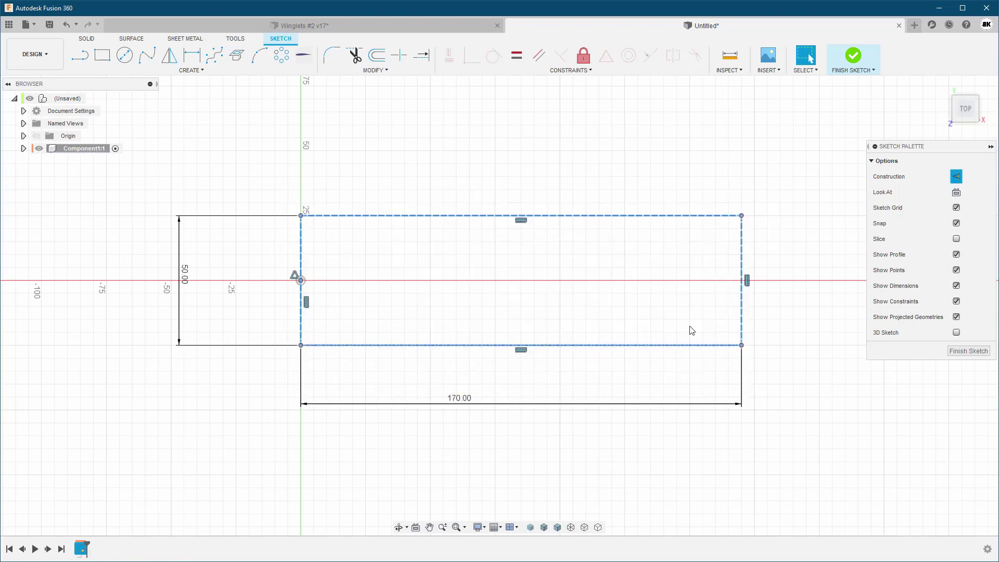
left_click(528, 168)
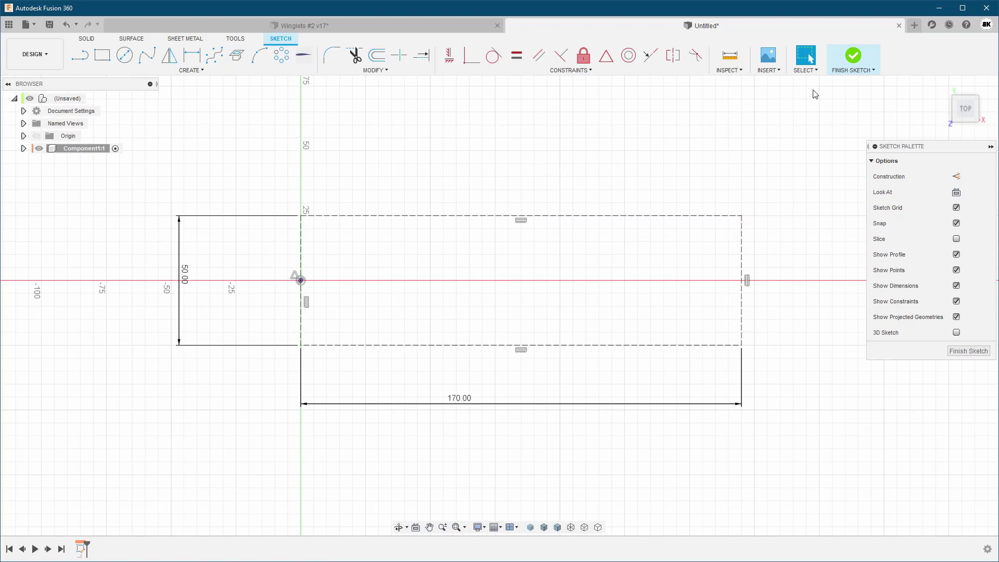
left_click(854, 55)
- Create a plane at angle on the rectangle's short edge farthest from the origin, using Winglets_Angle as the angle
scroll(194, 161, "down", 3)
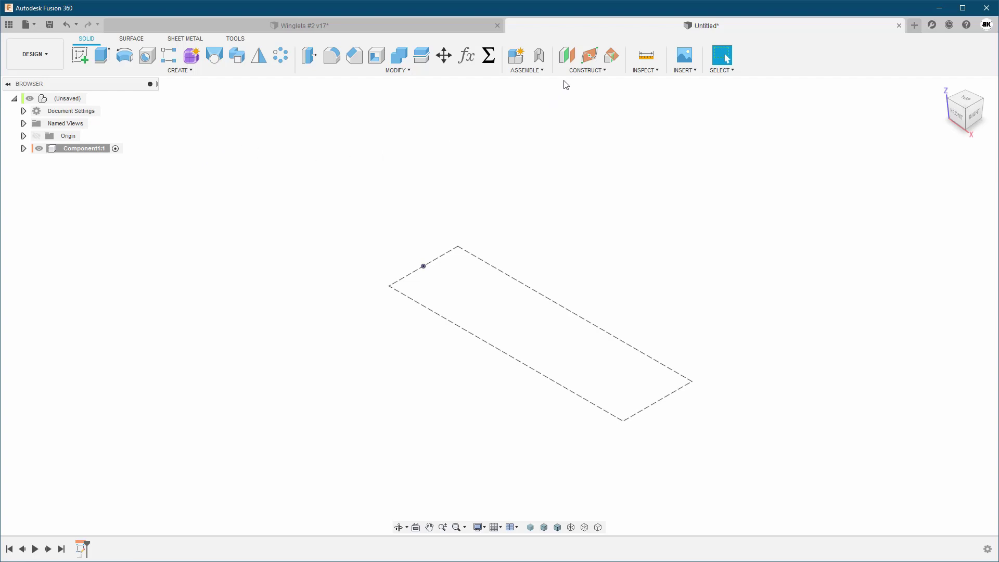
left_click(612, 58)
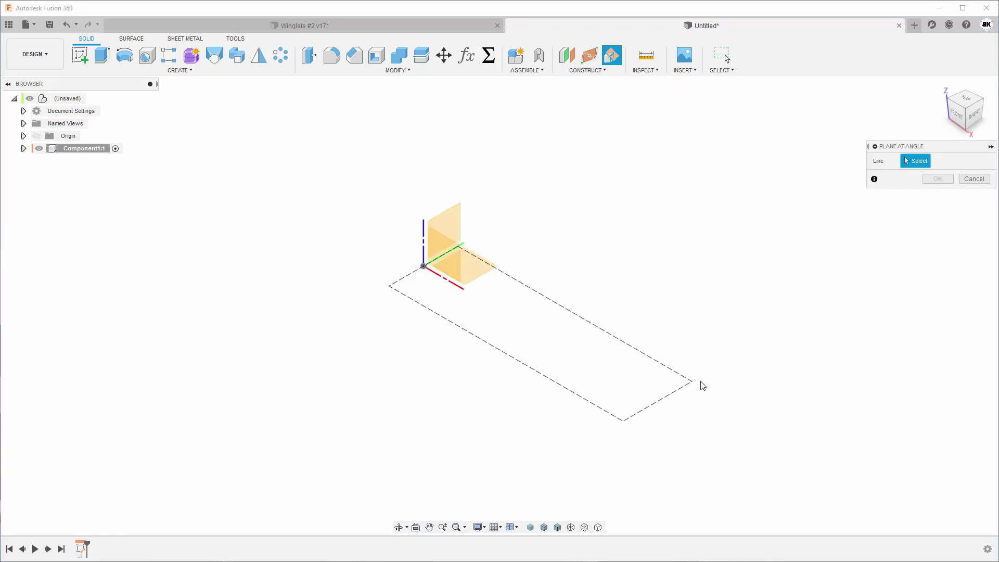
left_click(667, 401)
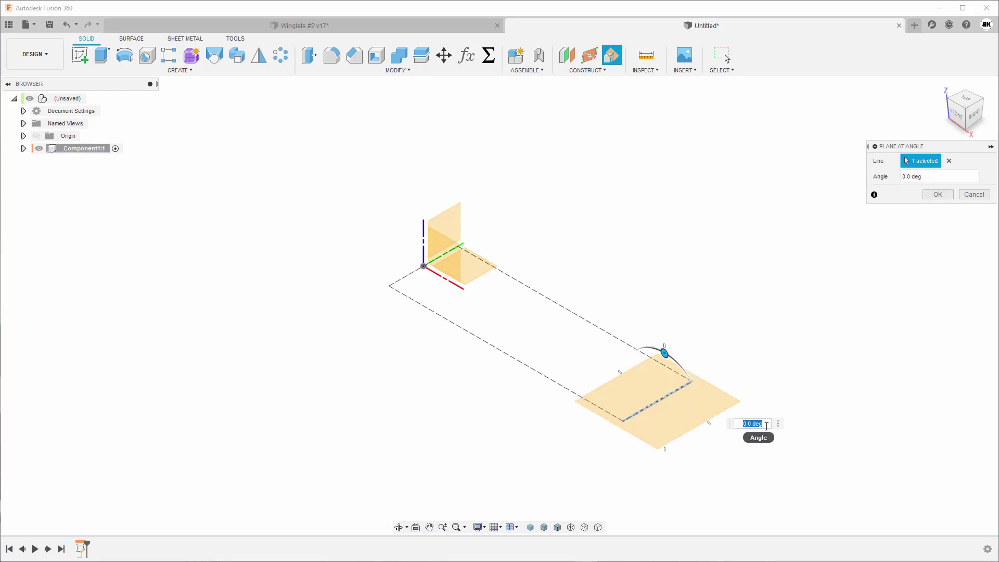
type("wi")
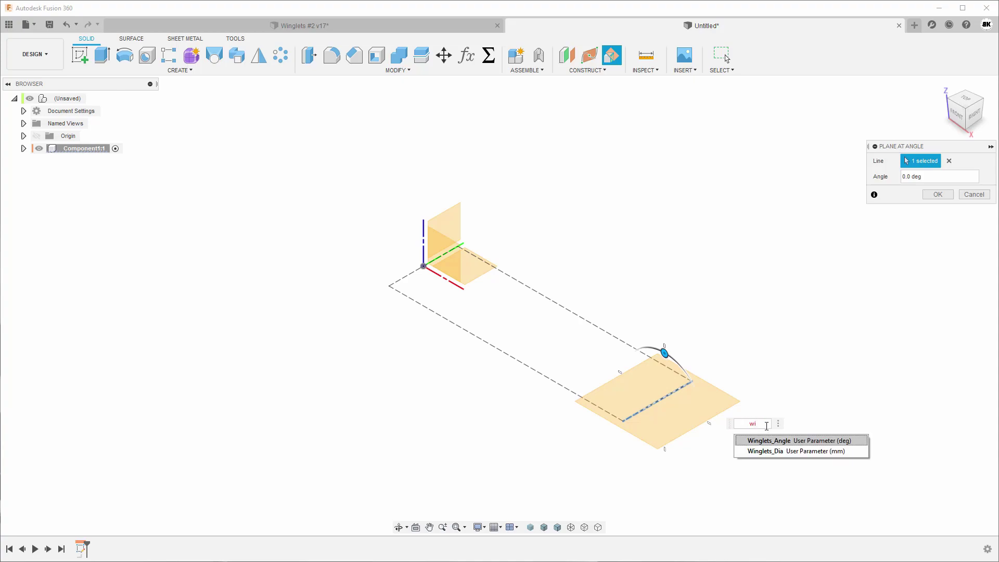
left_click(805, 440)
key("Return")
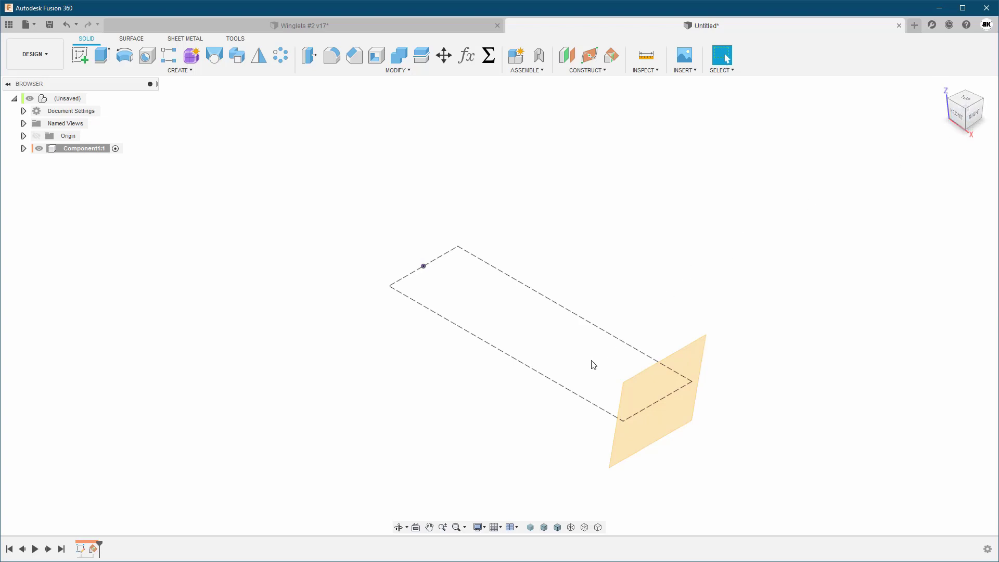
- Start a sketch on the angled plane and project the two corner points of the rectangle's outer short edge
mouse_move(591, 362)
middle_mouse_down("shift")
mouse_move(589, 316)
mouse_move(607, 276)
middle_mouse_up("shift")
right_click(607, 277)
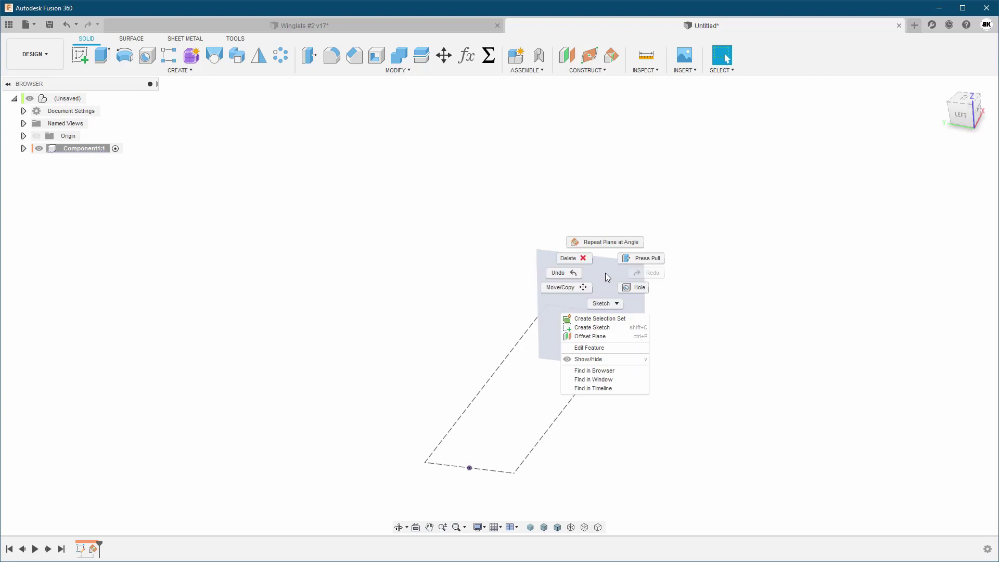
left_click(606, 328)
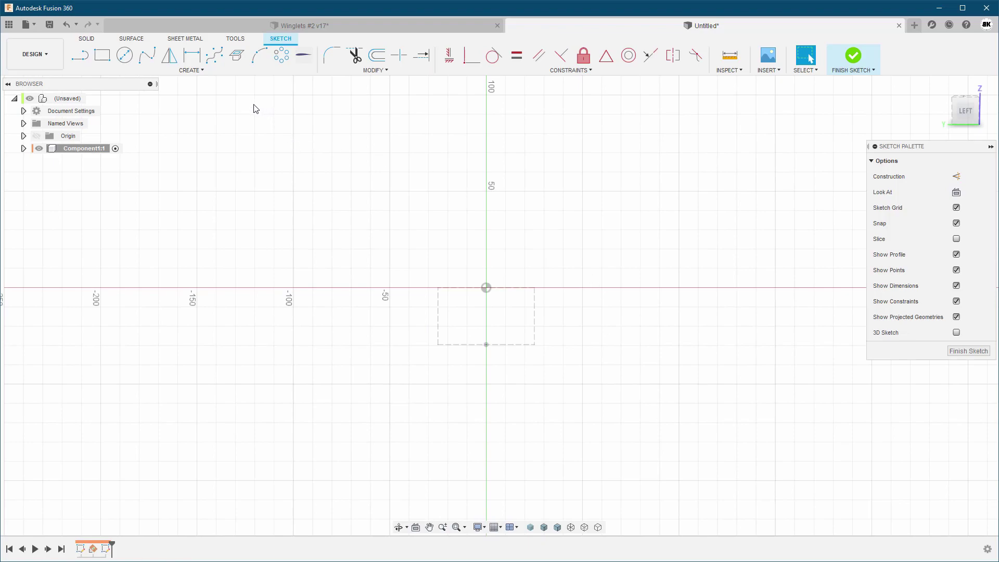
key("p")
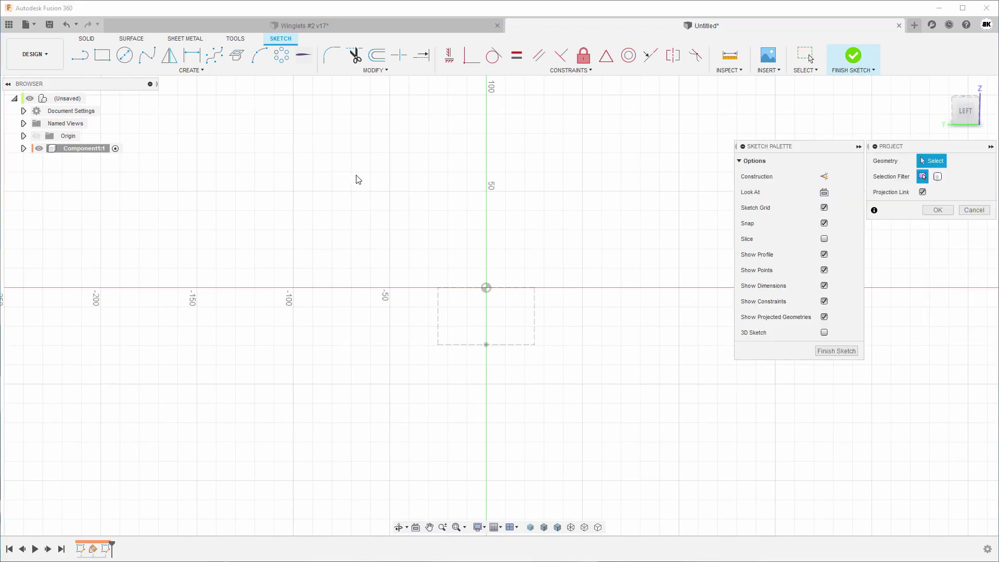
left_click(535, 291)
left_click(438, 288)
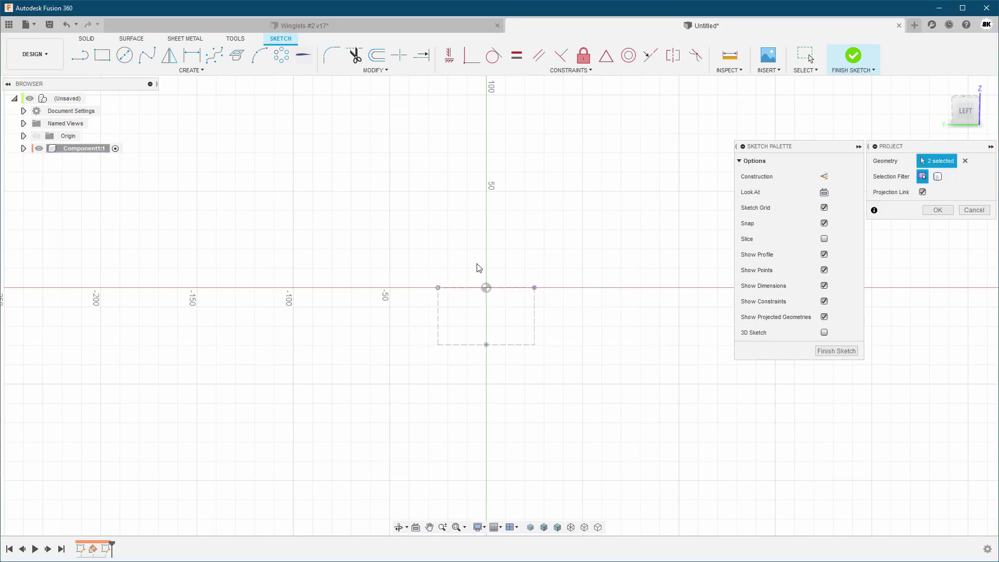
left_click(936, 210)
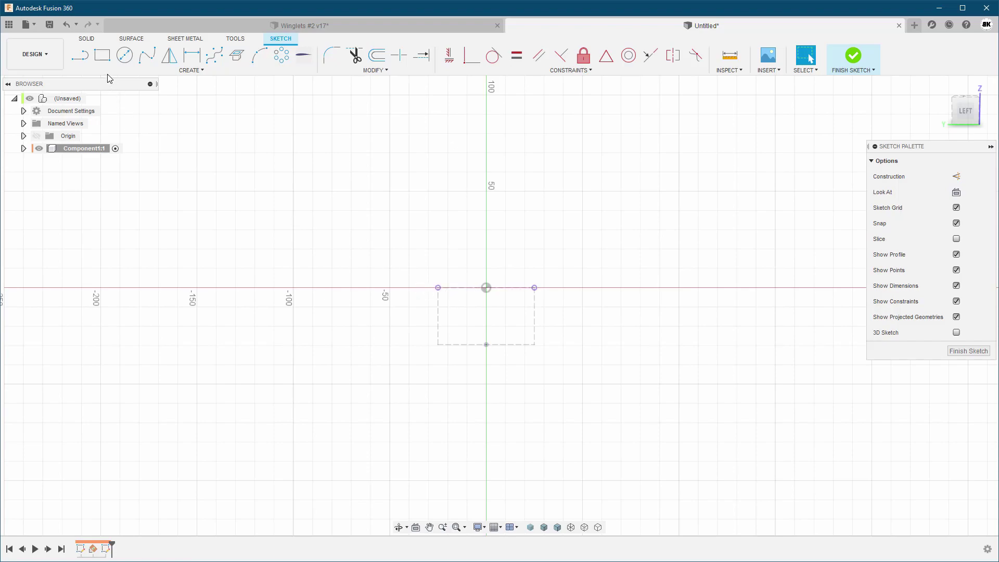
- Draw the winglet outline between the projected points: a vertical line about 37 mm high, a horizontal top about 30 mm long and a slanted line
left_click(81, 56)
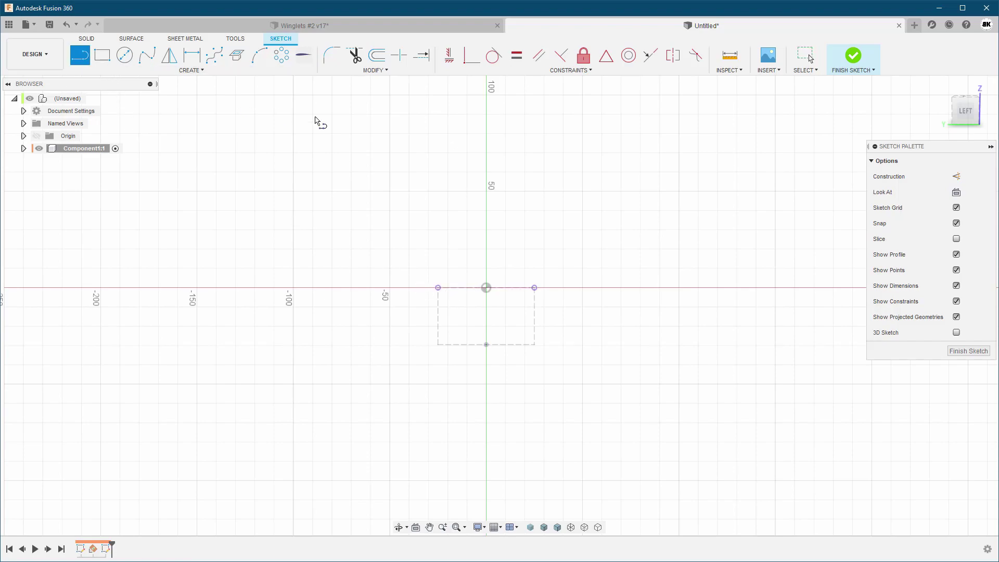
left_click(438, 287)
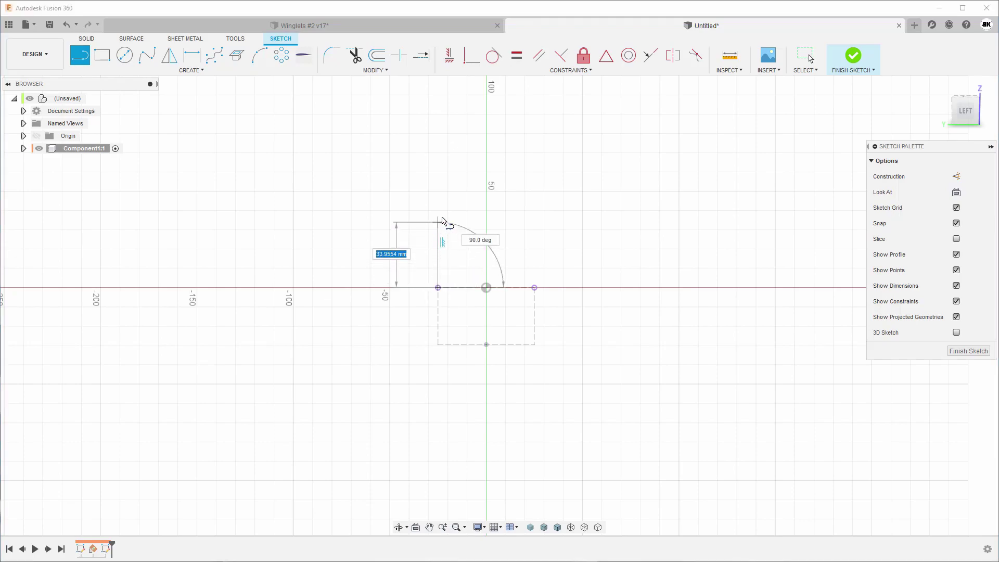
left_click(440, 216)
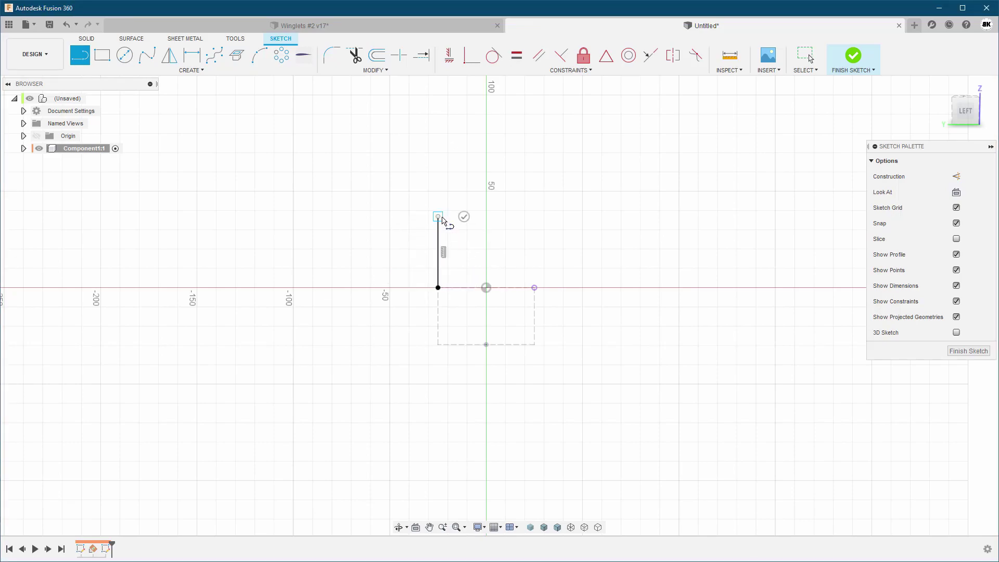
left_click(495, 217)
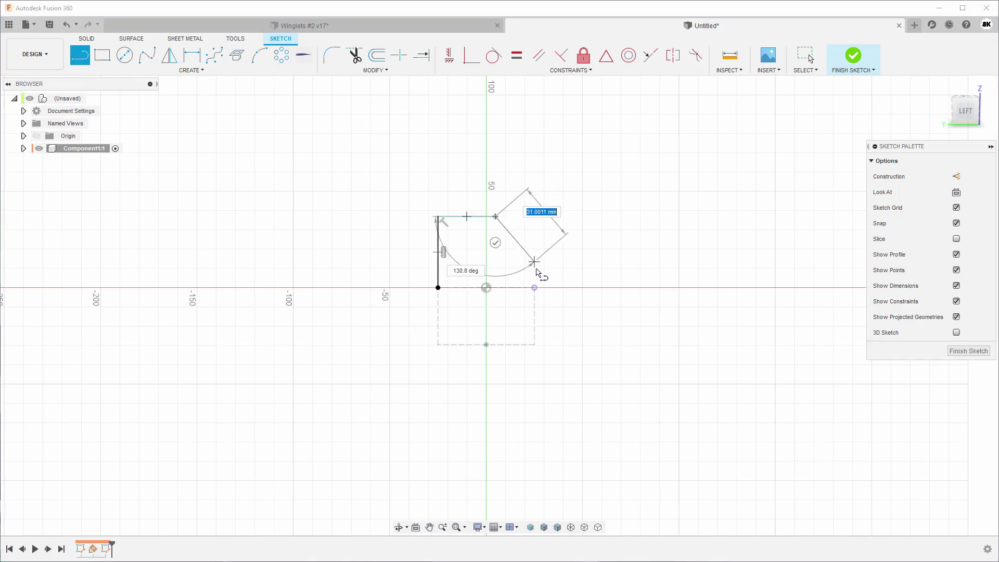
left_click(535, 287)
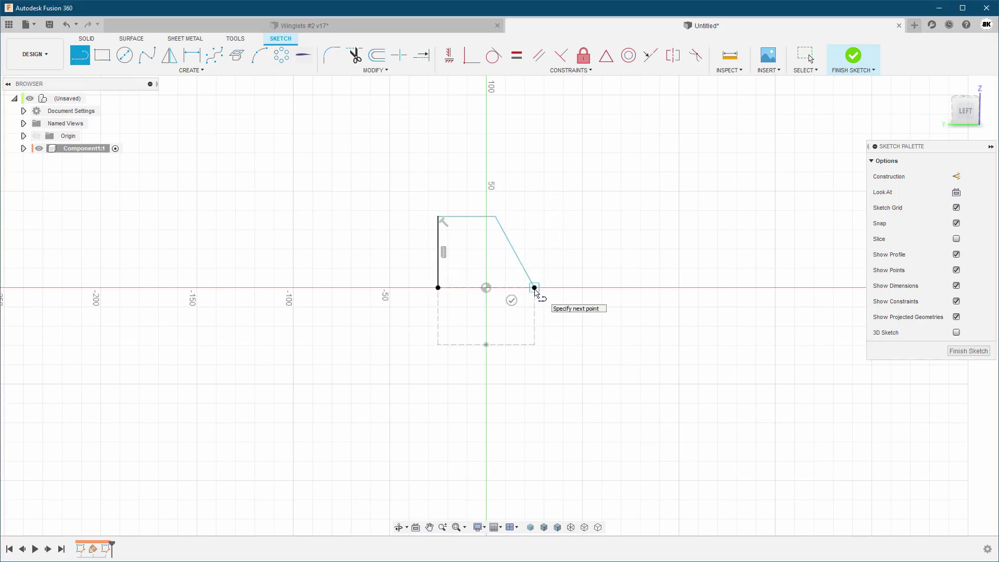
key("Escape")
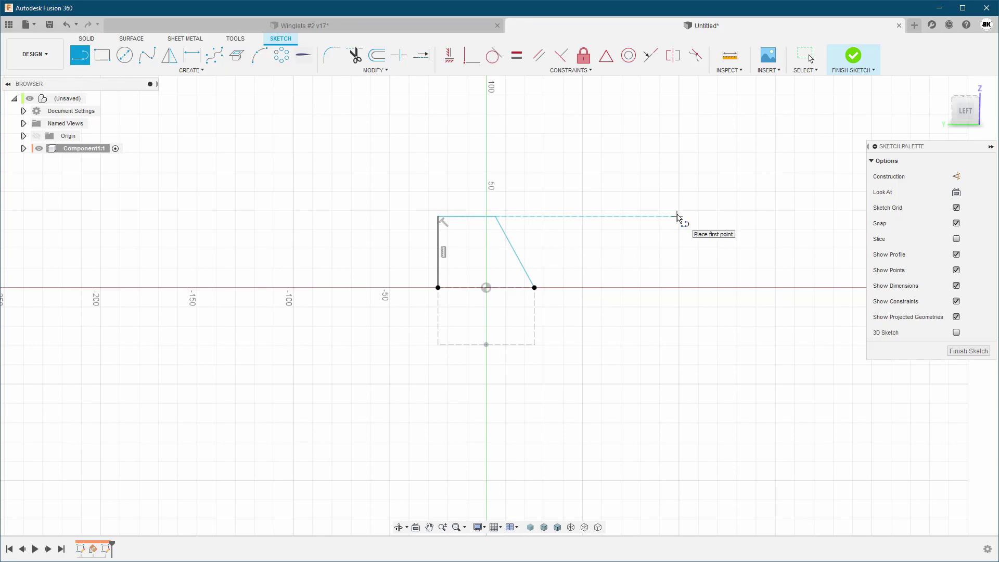
key("Escape")
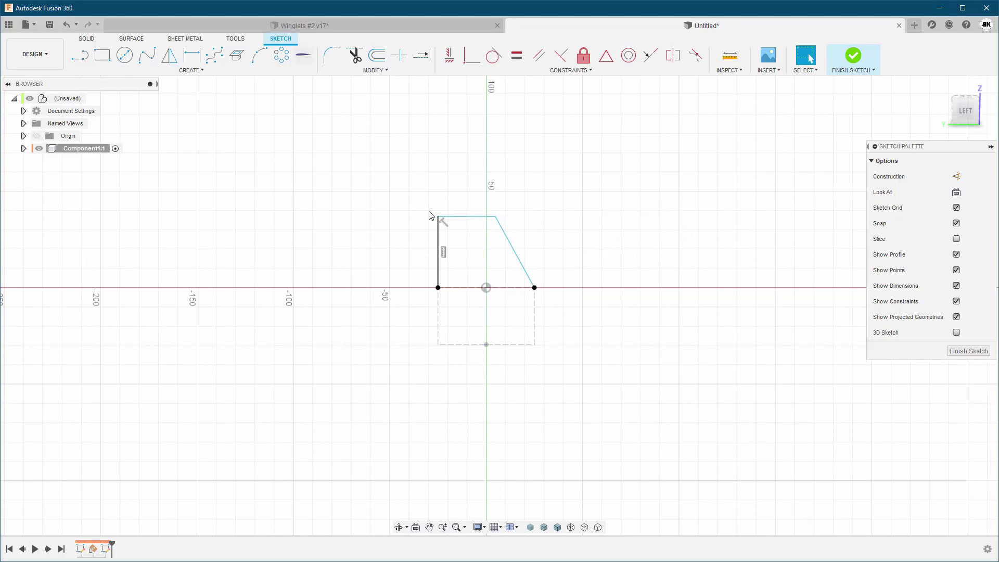
- Convert the three winglet outline lines to construction geometry and finish the sketch
left_click(440, 250)
left_click(476, 216, "shift")
key("x")
left_click(508, 243)
key("x")
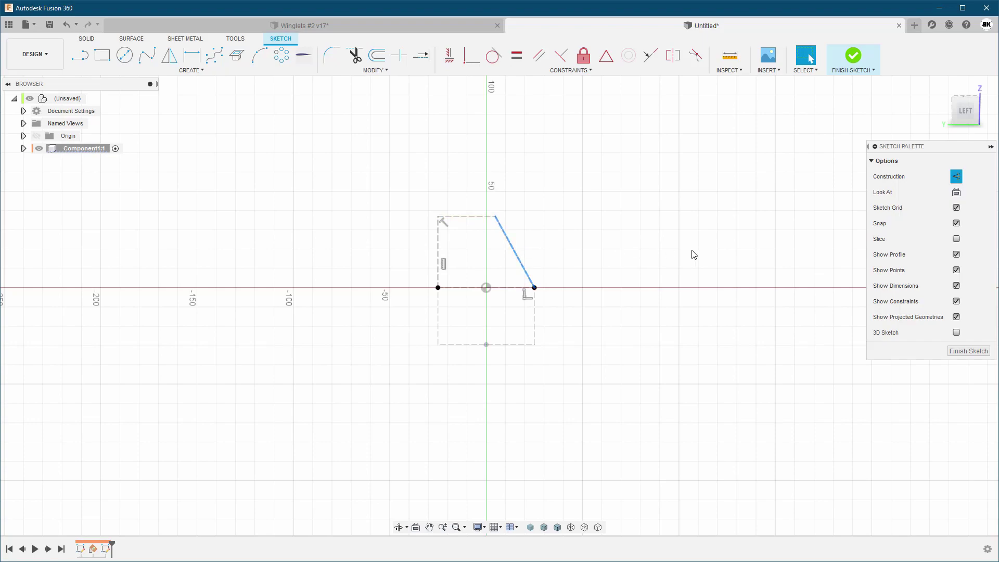
left_click(693, 255)
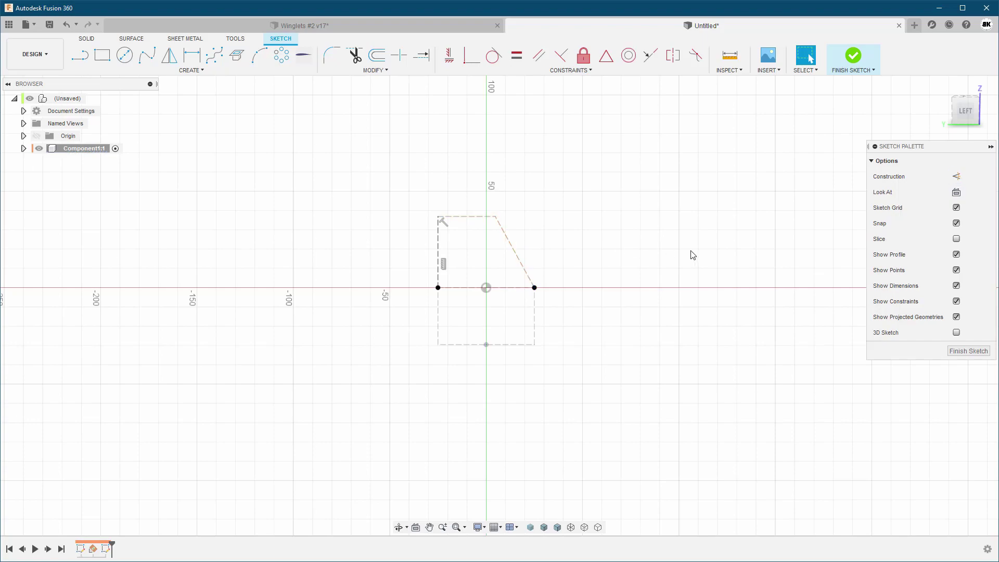
left_click(853, 55)
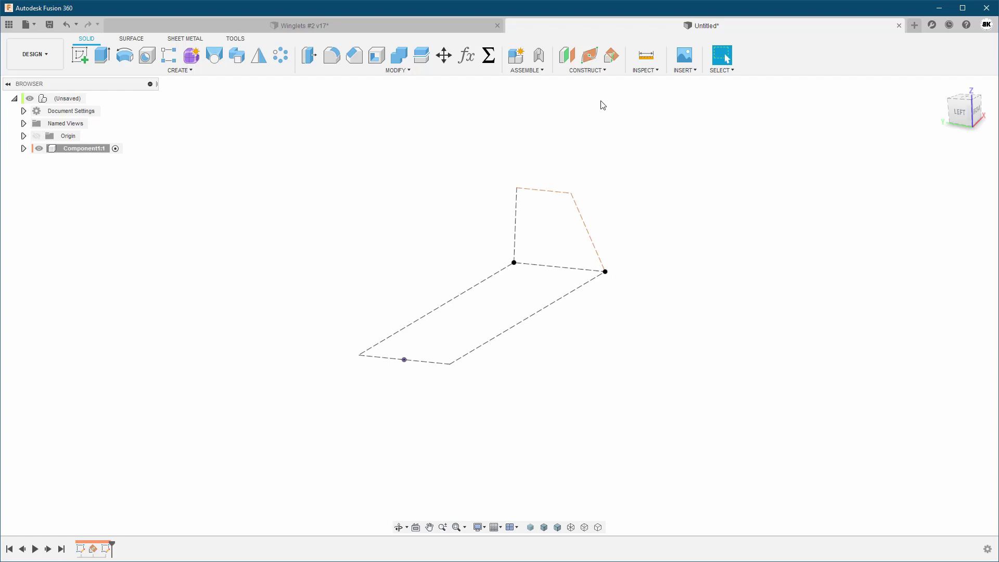
- Create a plane through three points: both ends of the winglet's slanted line and the wing root corner on the same side
left_click(587, 70)
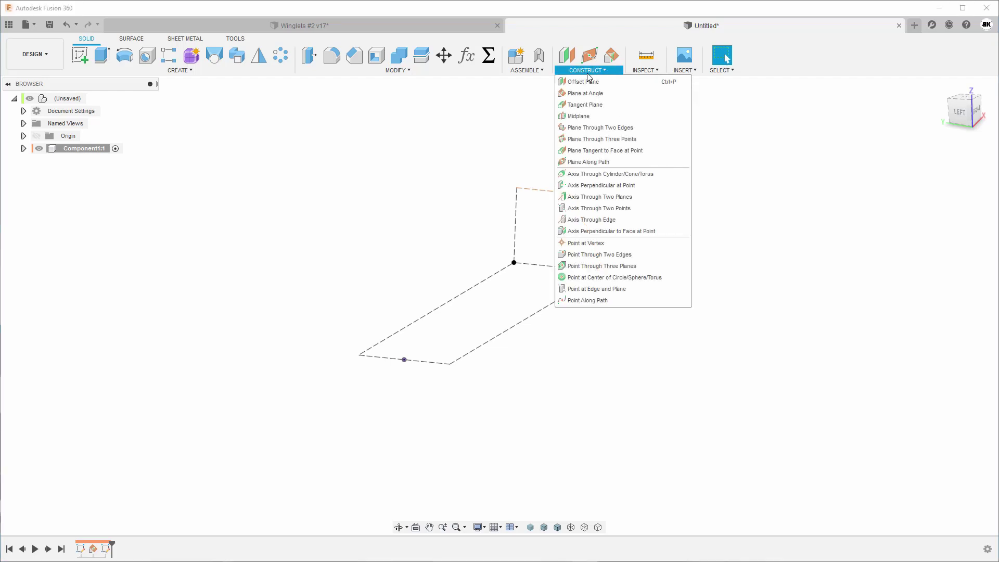
left_click(615, 142)
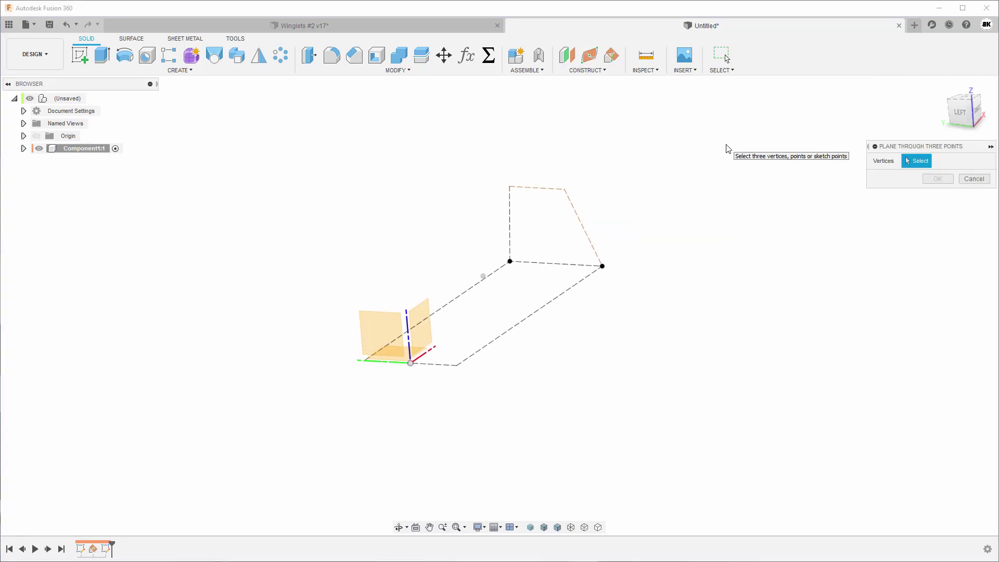
left_click(565, 179)
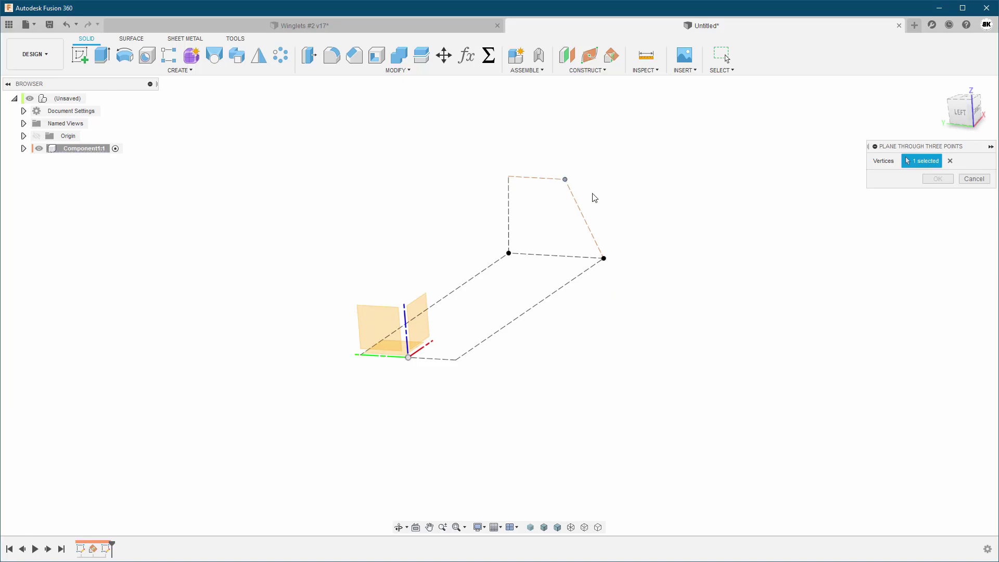
left_click(604, 258)
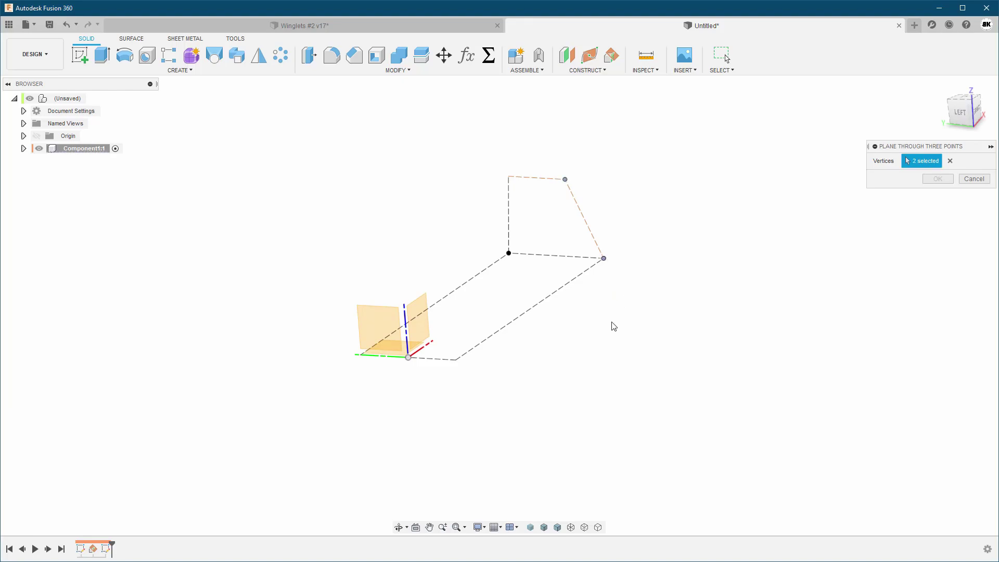
left_click(462, 361)
middle_click_drag(644, 372, 909, 202, "shift")
left_click(938, 178)
- Start a sketch on the three-point plane and project the wing root corner, the wing tip corner and the winglet's top point
middle_click_drag(447, 245, 426, 262, "shift")
right_click(426, 261)
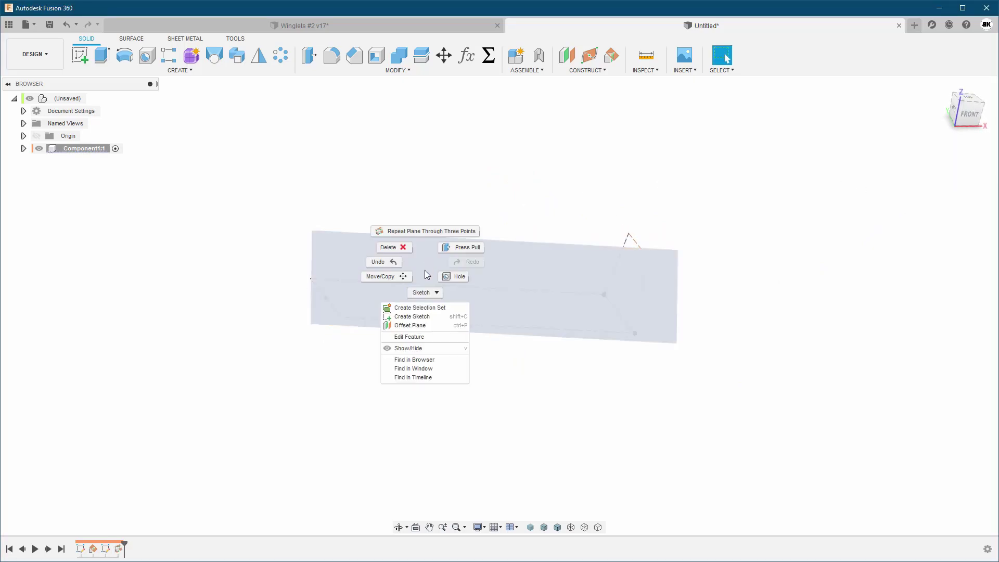
left_click(424, 315)
scroll(167, 336, "down", 3)
scroll(671, 379, "up", 2)
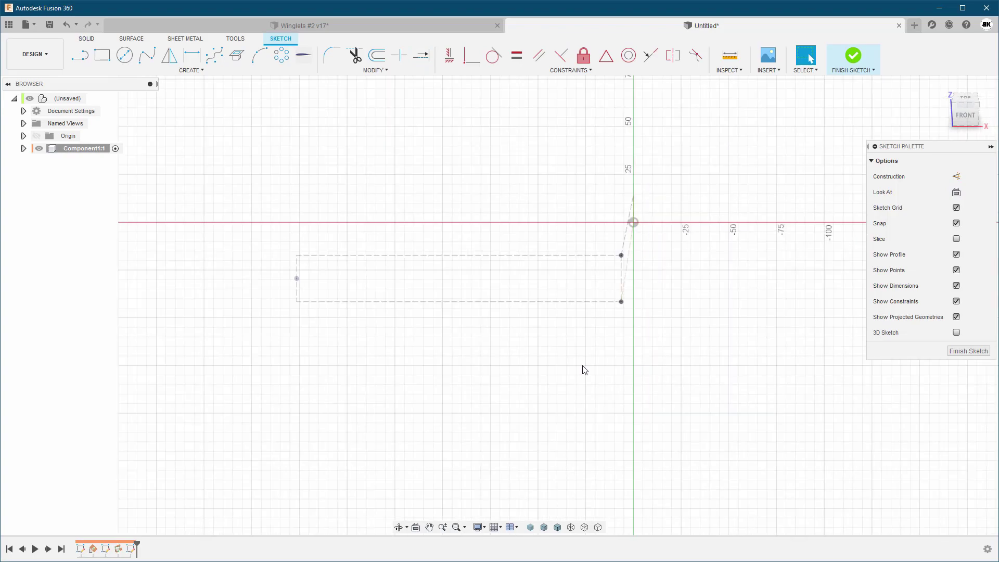
key("p")
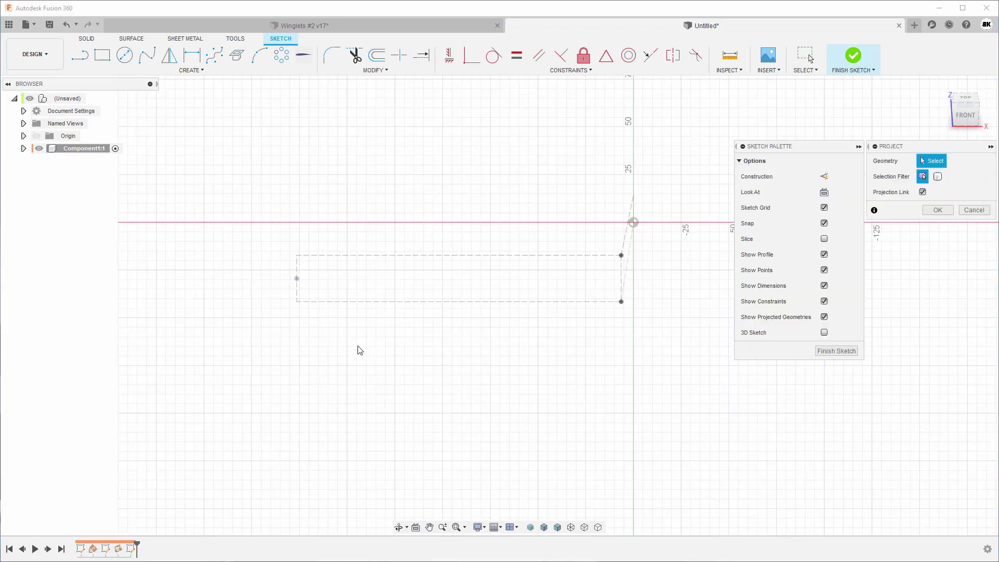
left_click(300, 301)
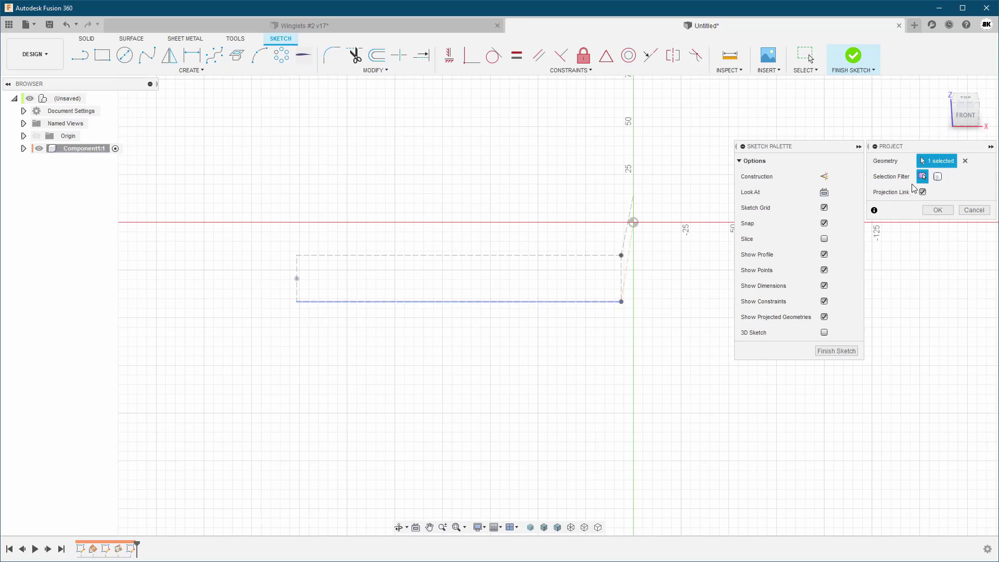
left_click(965, 162)
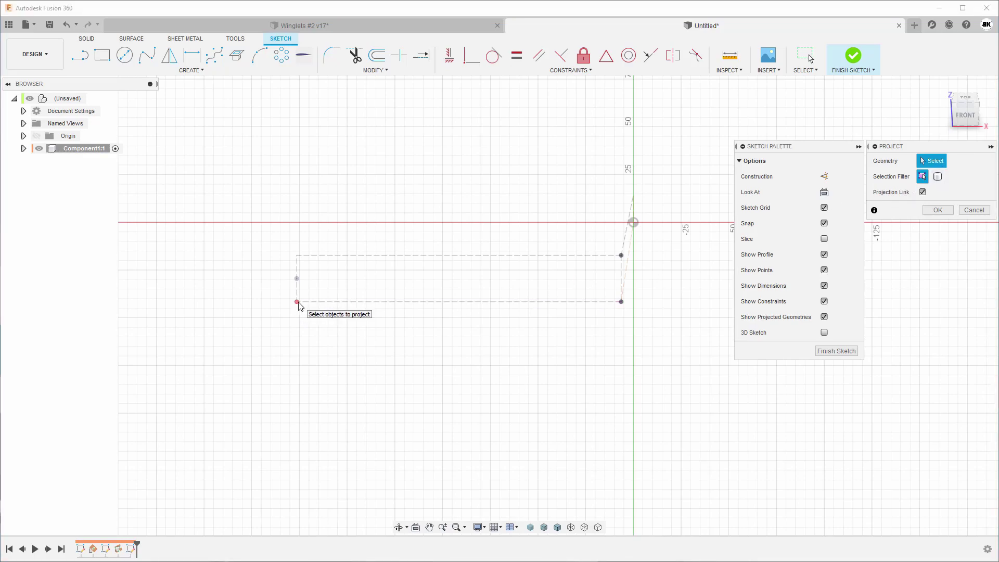
left_click(297, 302)
left_click(621, 302)
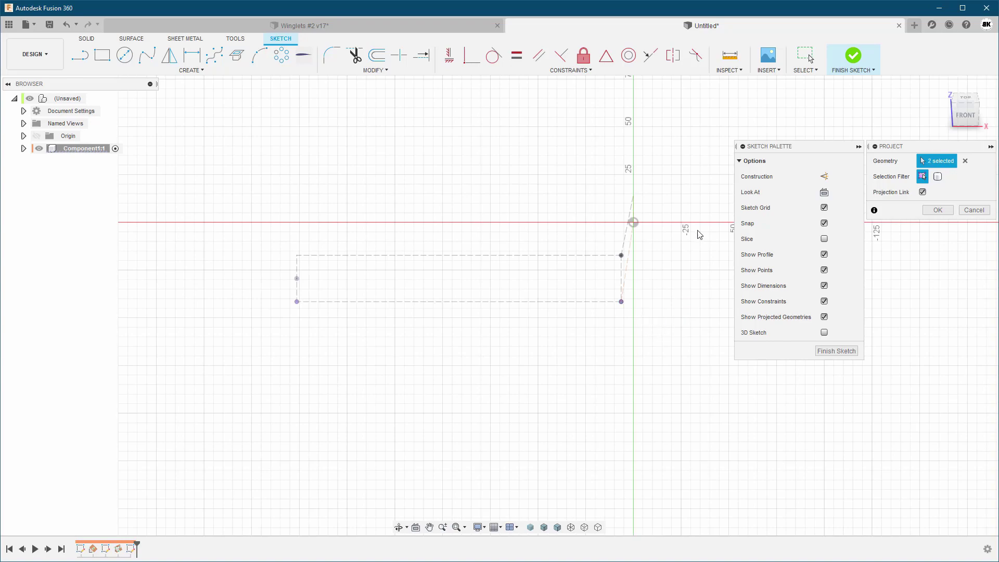
left_click(633, 223)
left_click(937, 210)
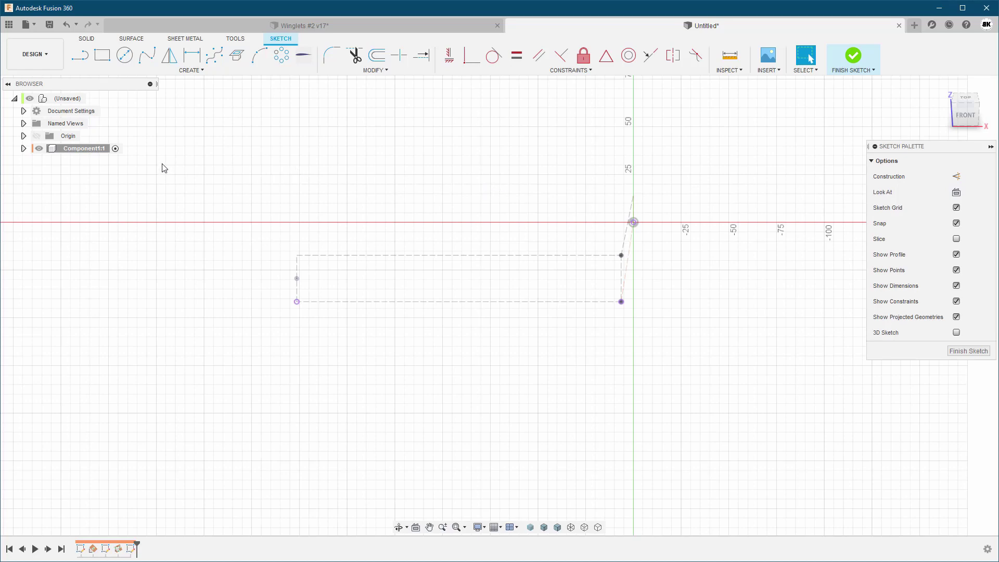
- Hide Sketch1 and Sketch2 in Component1
left_click(23, 148)
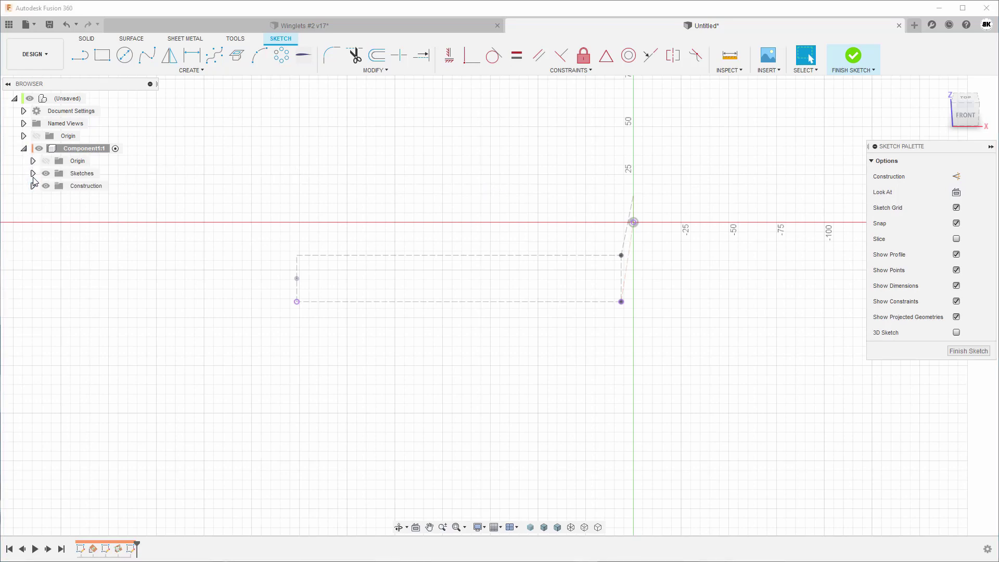
left_click(32, 173)
left_click(55, 186)
left_click(57, 199)
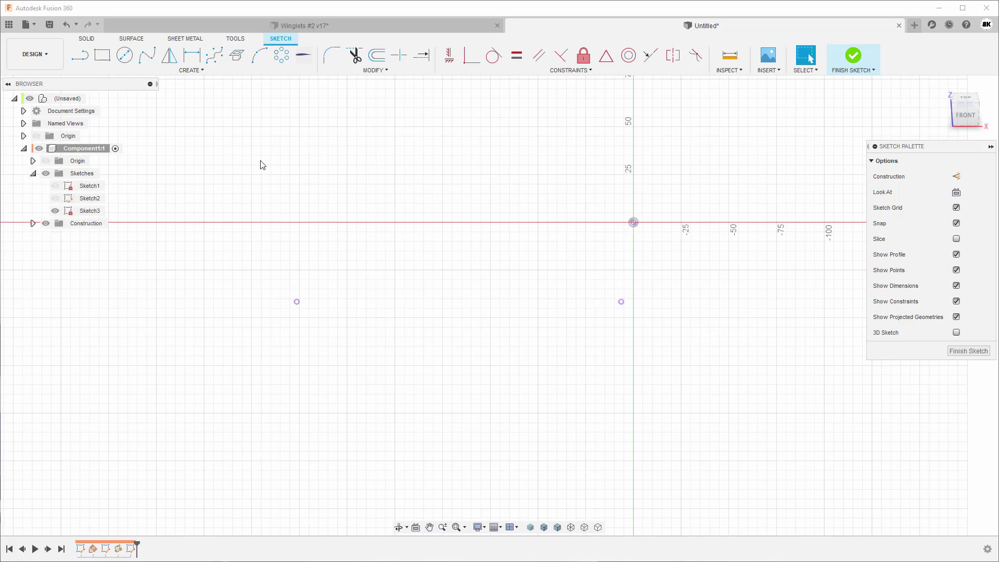
- Draw two connected lines from the projected root point through the wing tip corner to the winglet's top point
left_click(81, 56)
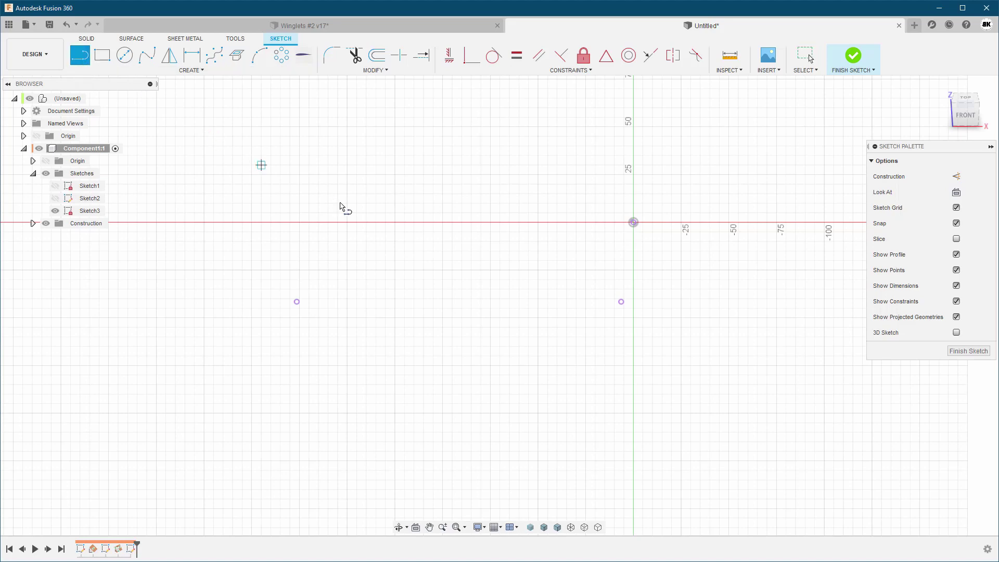
left_click(297, 302)
left_click(621, 302)
left_click(633, 223)
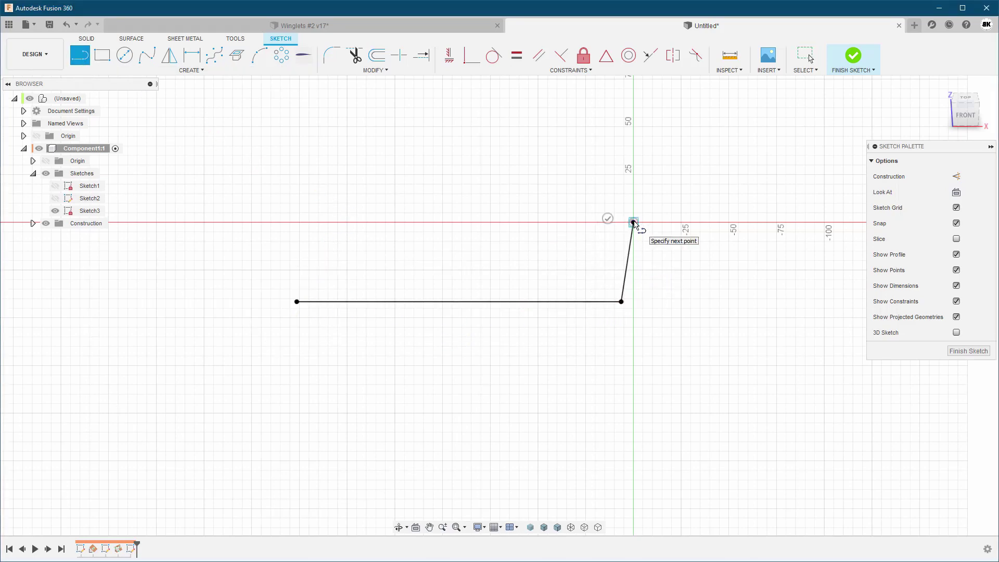
key("Escape")
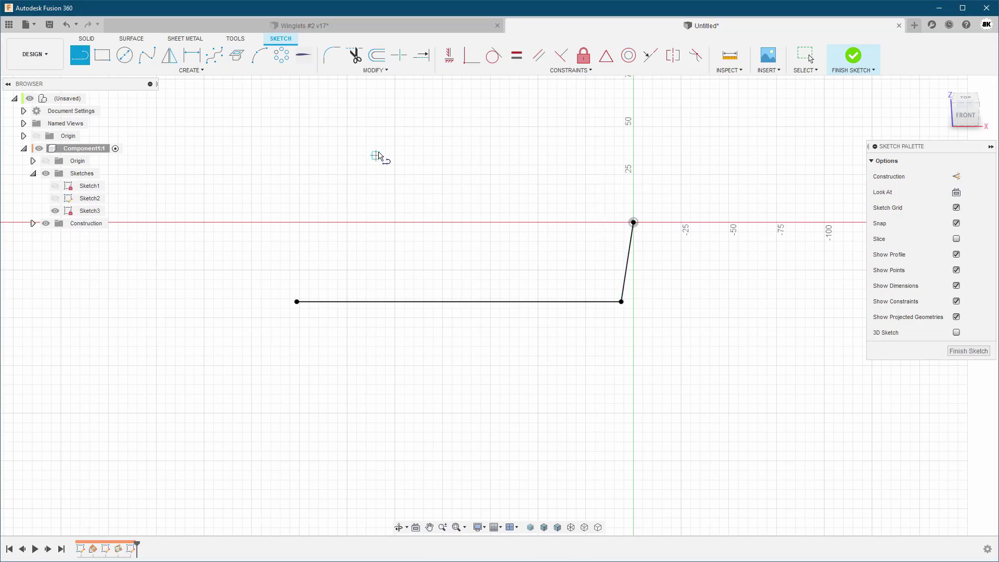
- Sketch a circle about 14 mm in diameter inside the corner between the wing line and the winglet line
left_click(125, 55)
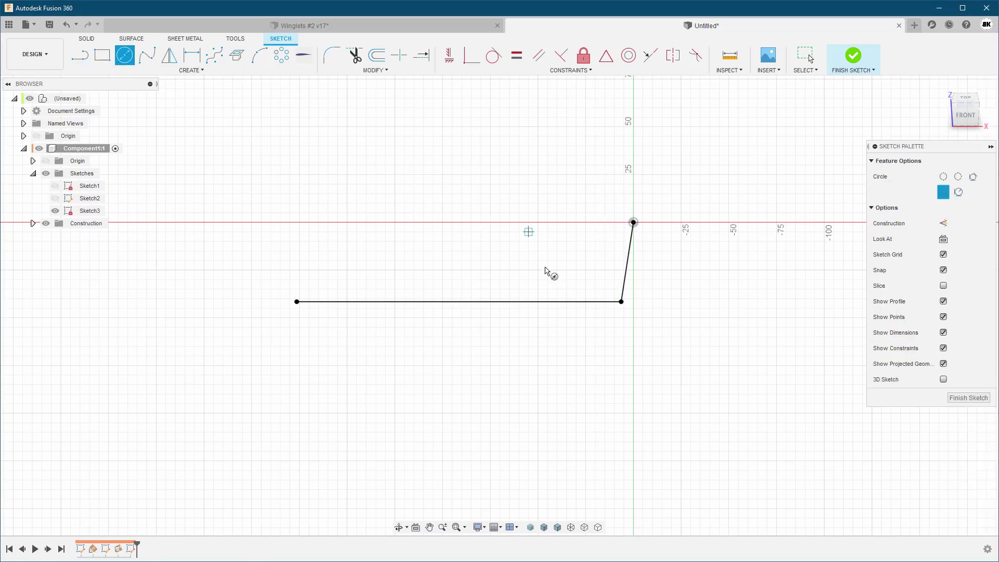
left_click(589, 283)
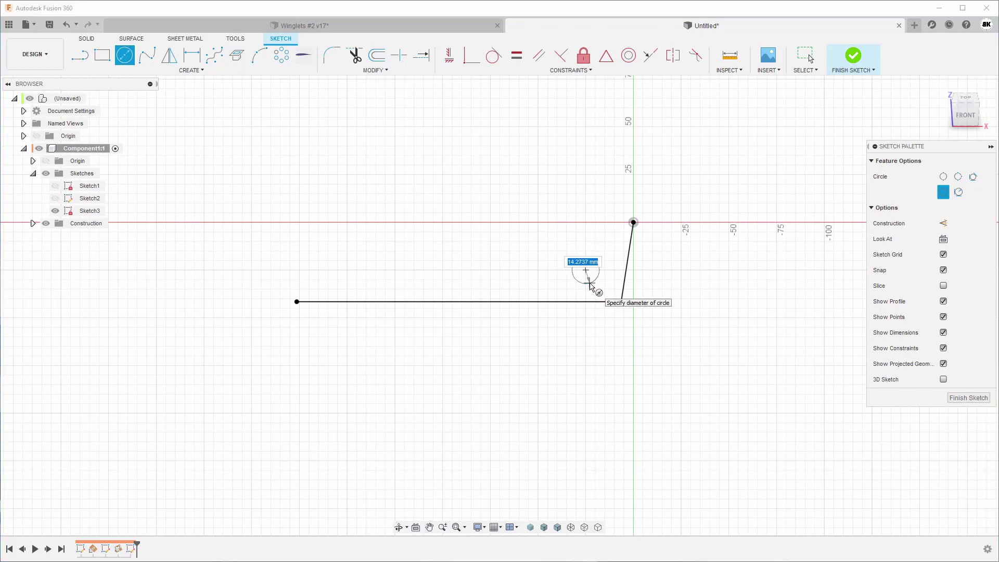
left_click(593, 284)
key("Escape")
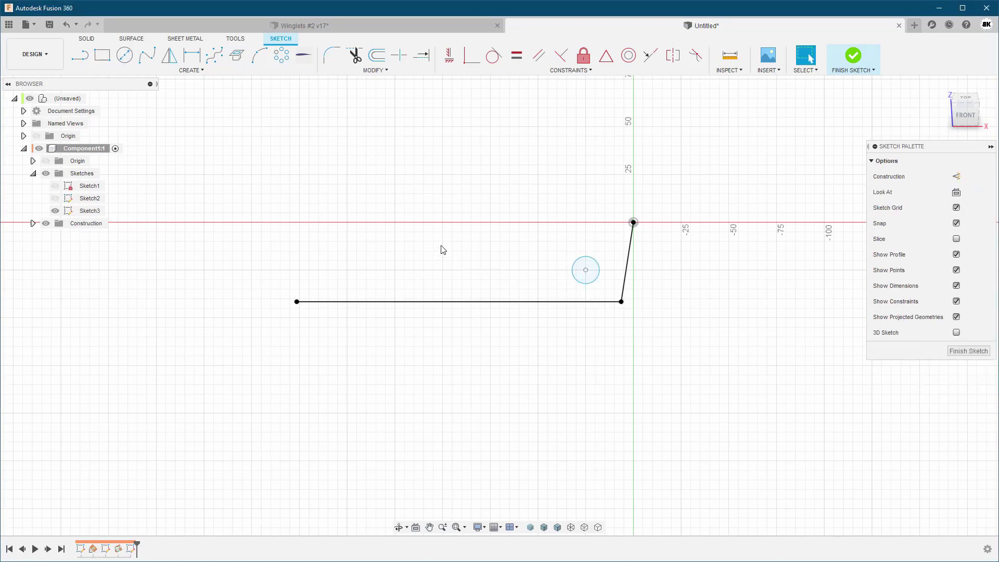
- Make the circle tangent to both the winglet line and the wing line
left_click(495, 57)
left_click(599, 273)
left_click(625, 284)
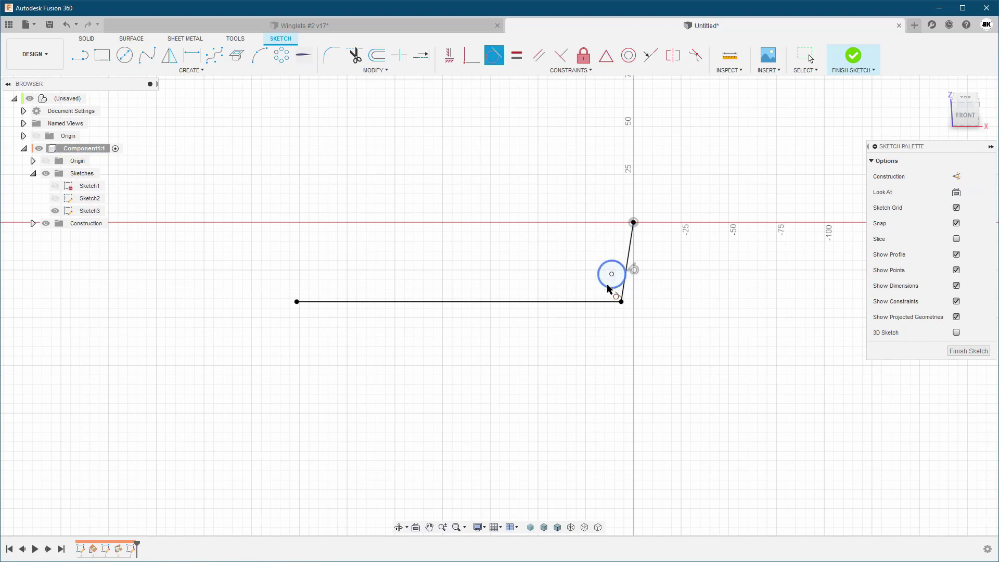
left_click(607, 287)
left_click(597, 301)
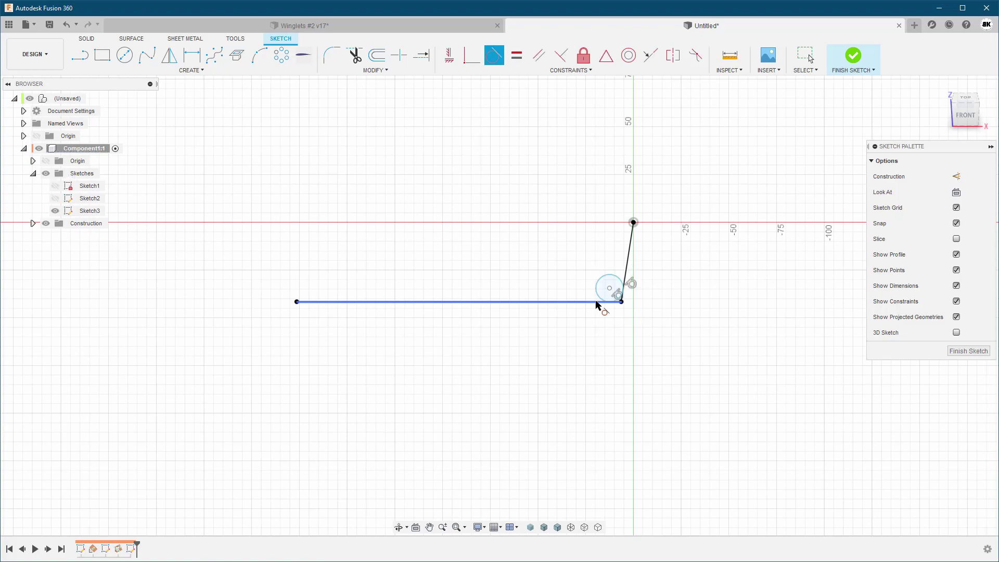
- Dimension the circle's diameter with the user parameter Winglets_Dia
scroll(642, 307, "up", 5)
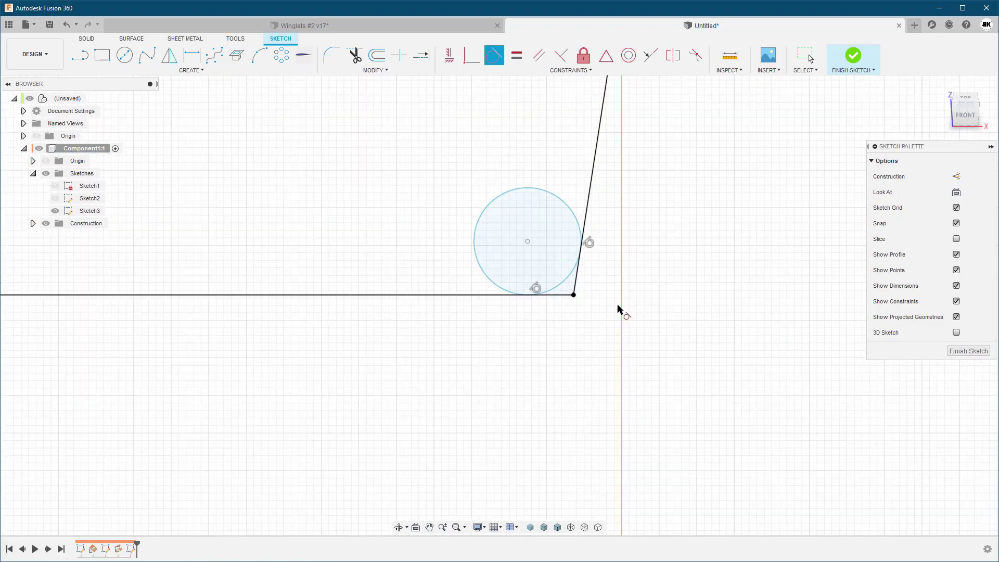
key("d")
left_click(493, 206)
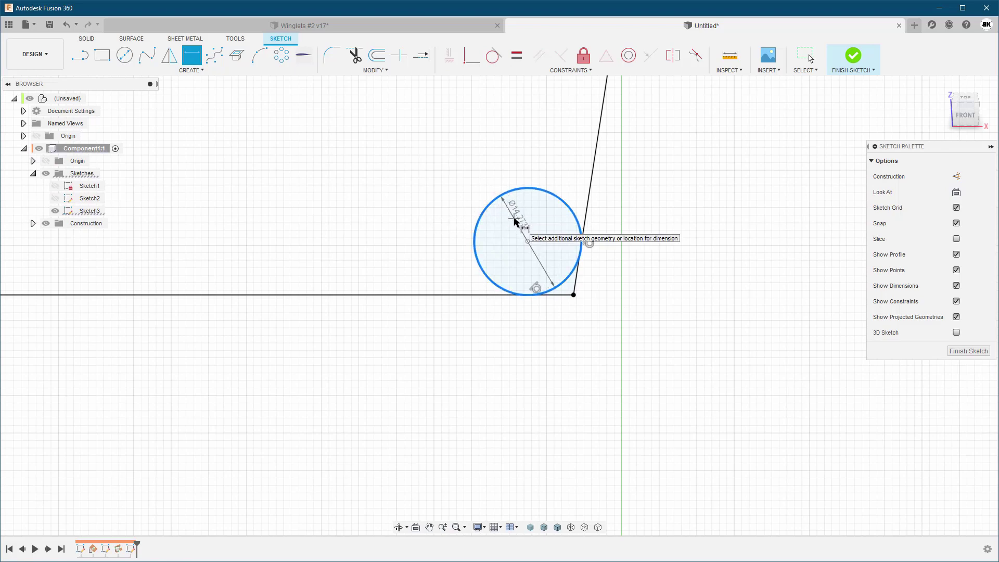
left_click(514, 221)
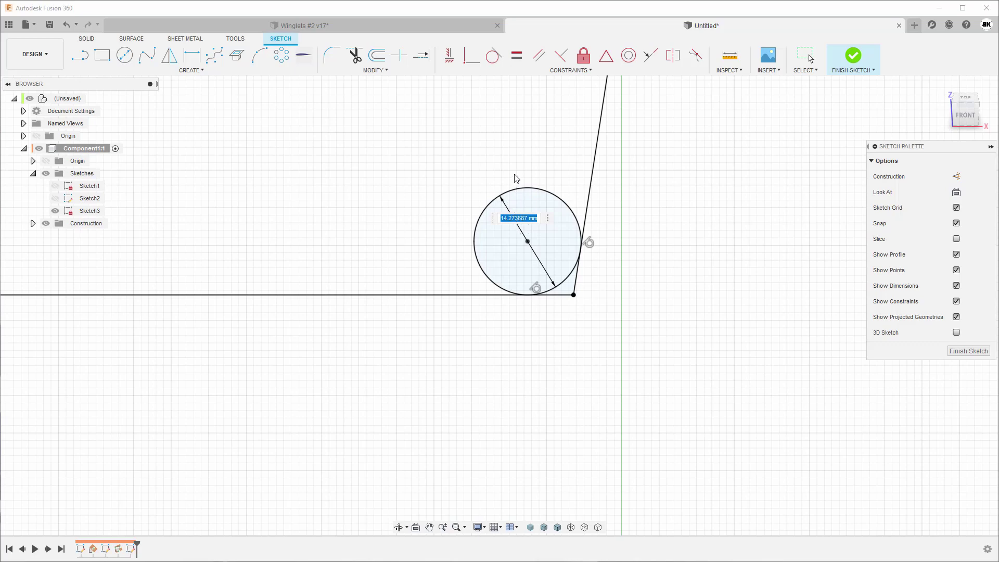
type("w")
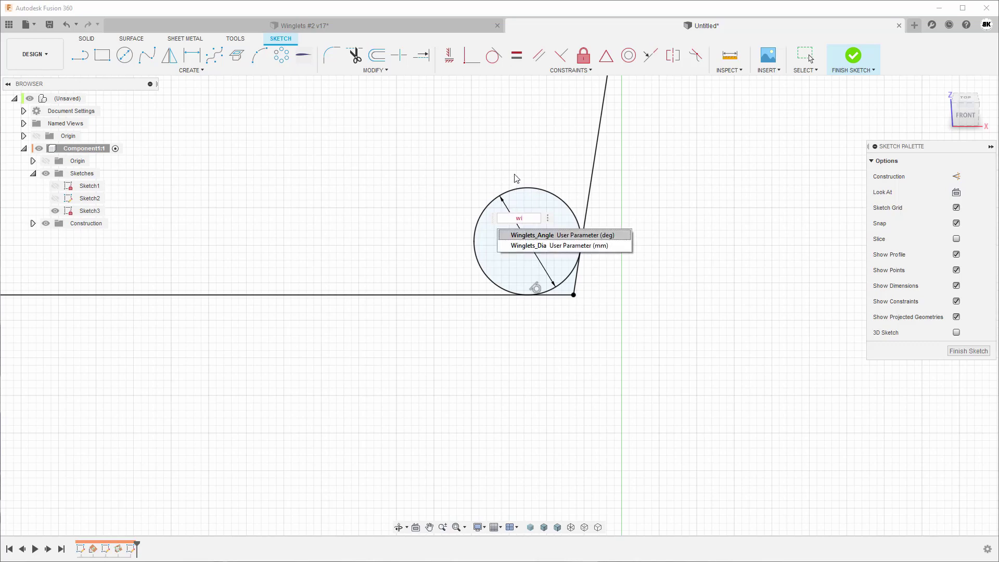
left_click(539, 250)
key("Return")
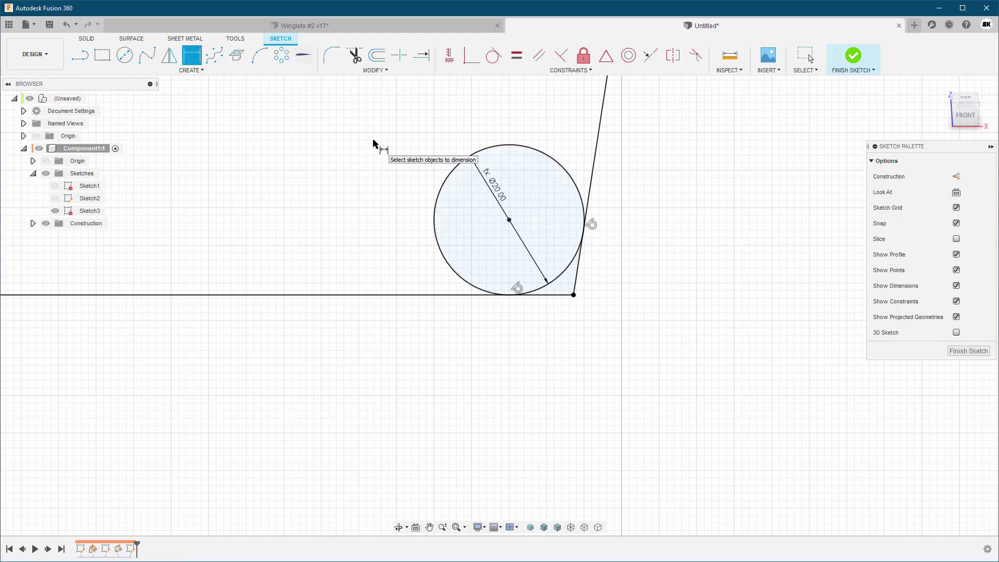
key("Escape")
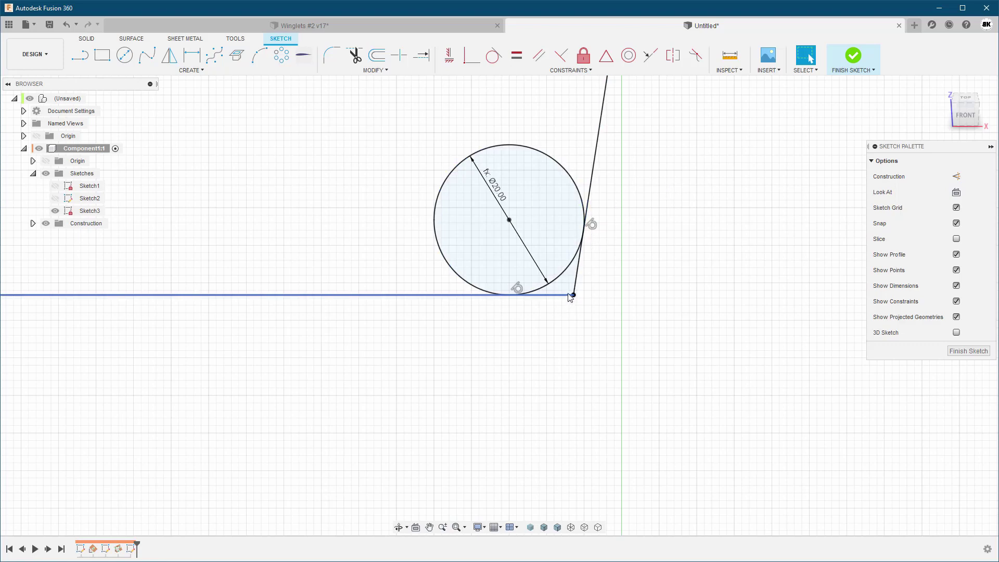
- Break the wing line, the winglet line and the circle at their tangent points
left_click(402, 60)
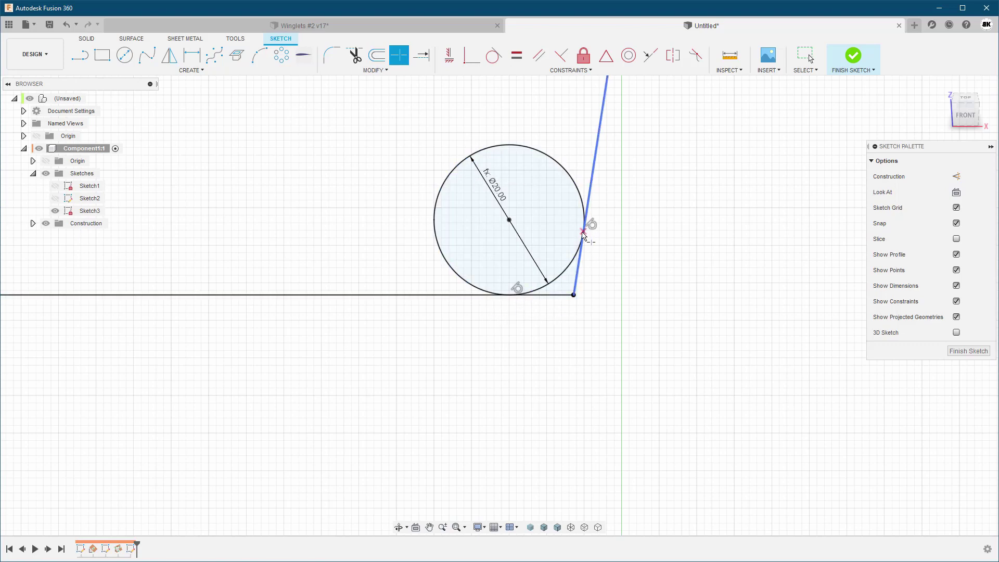
left_click(493, 151)
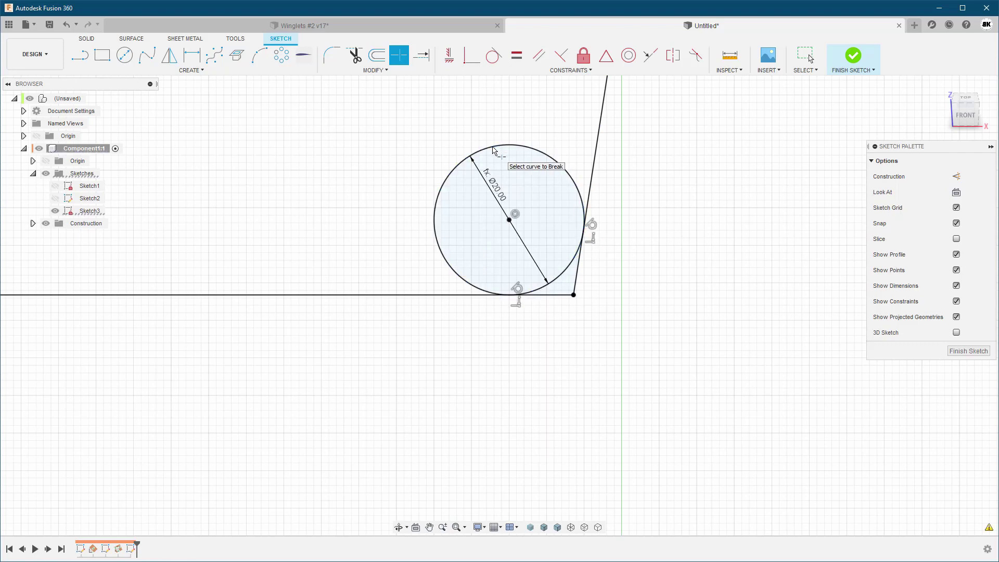
left_click(575, 289)
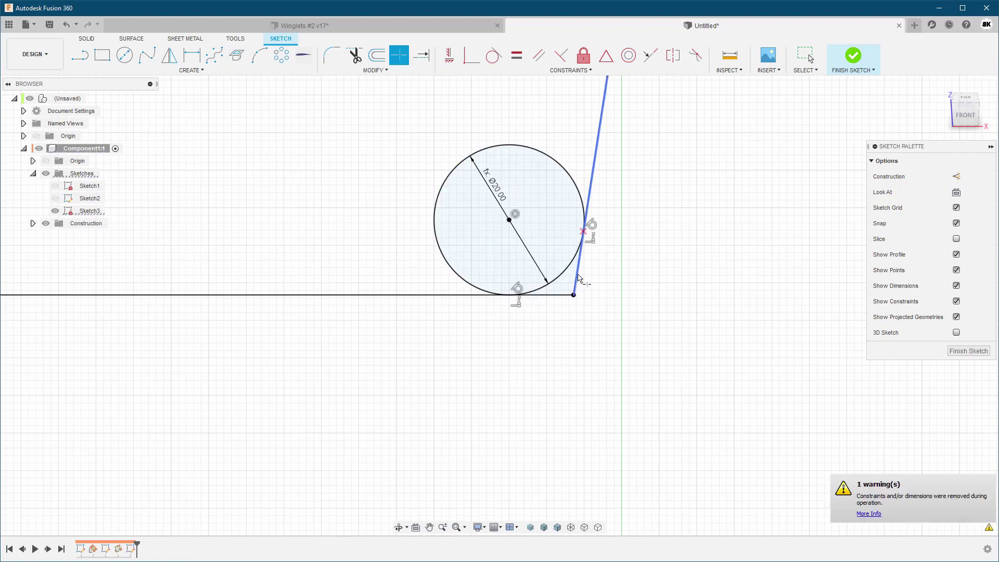
key("Escape")
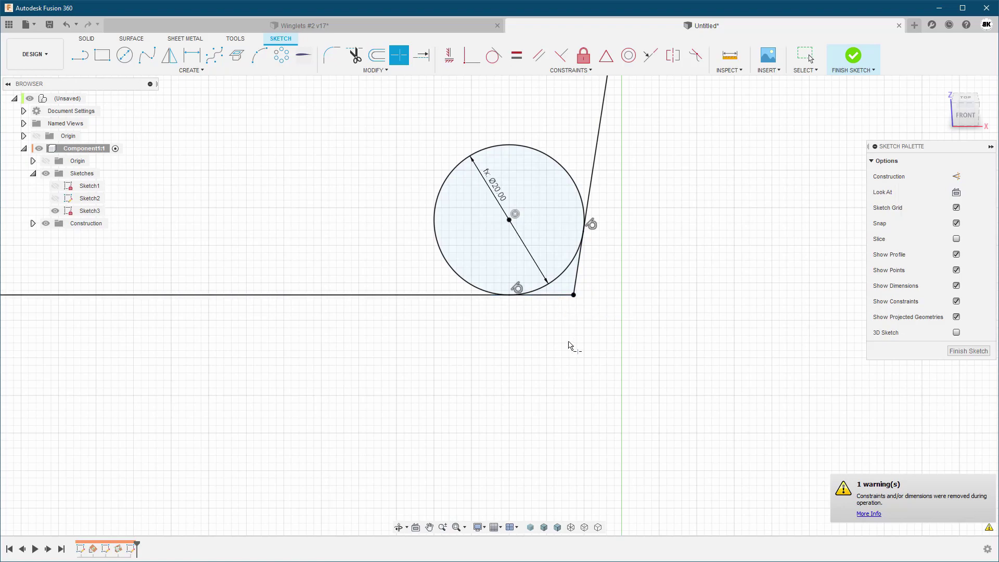
- Convert the two short corner segments and the circle's larger arc to construction geometry
left_click(559, 295)
key("x")
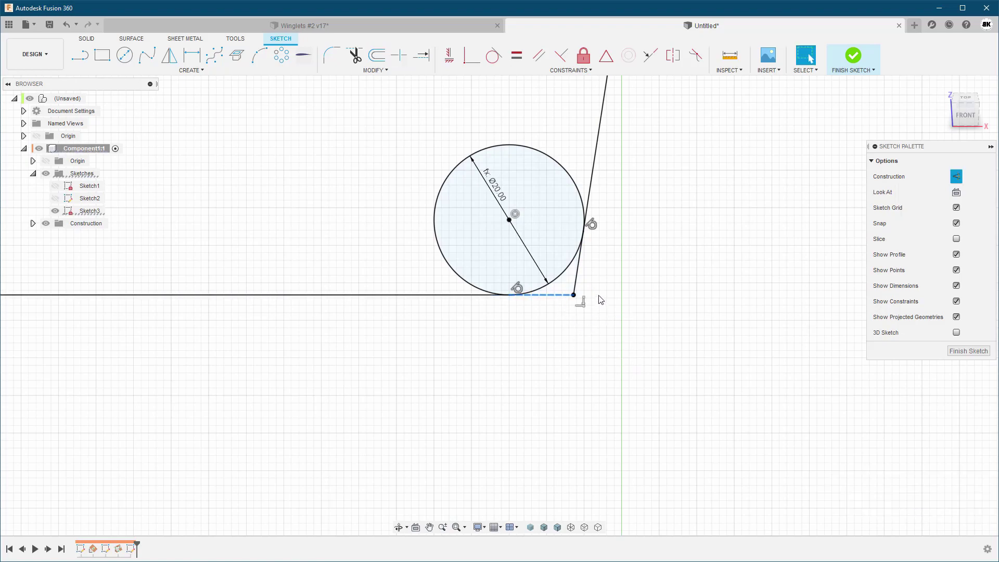
left_click(579, 275)
key("x")
left_click(492, 151)
key("x")
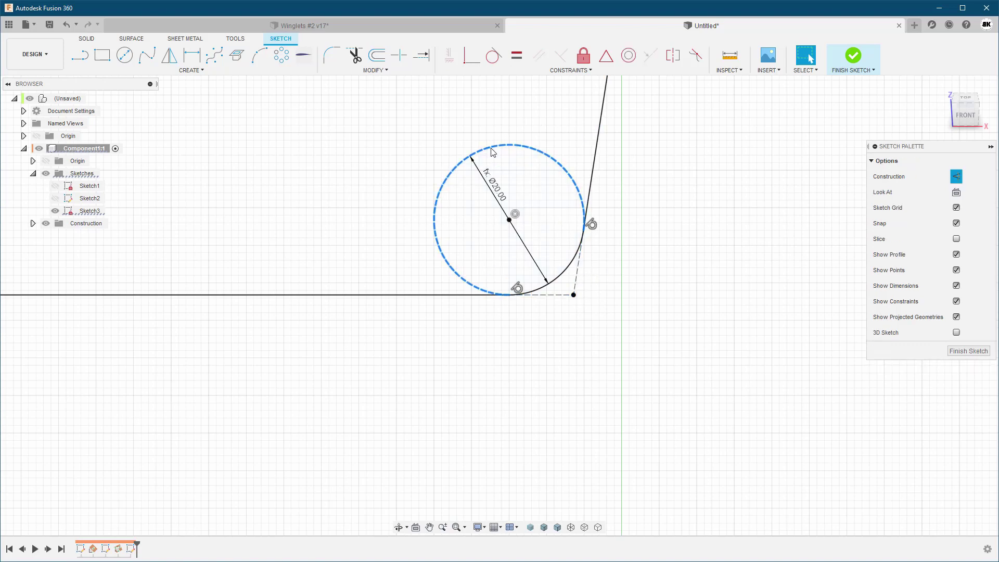
left_click(359, 180)
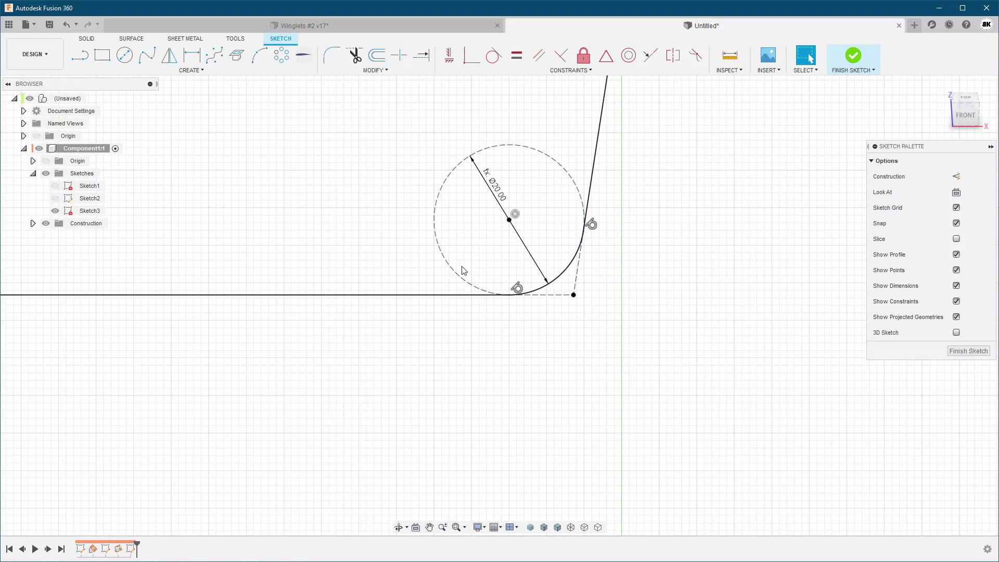
- Check the remaining solid path of wing line, bend arc and winglet line, and finish the sketch
left_click(441, 296)
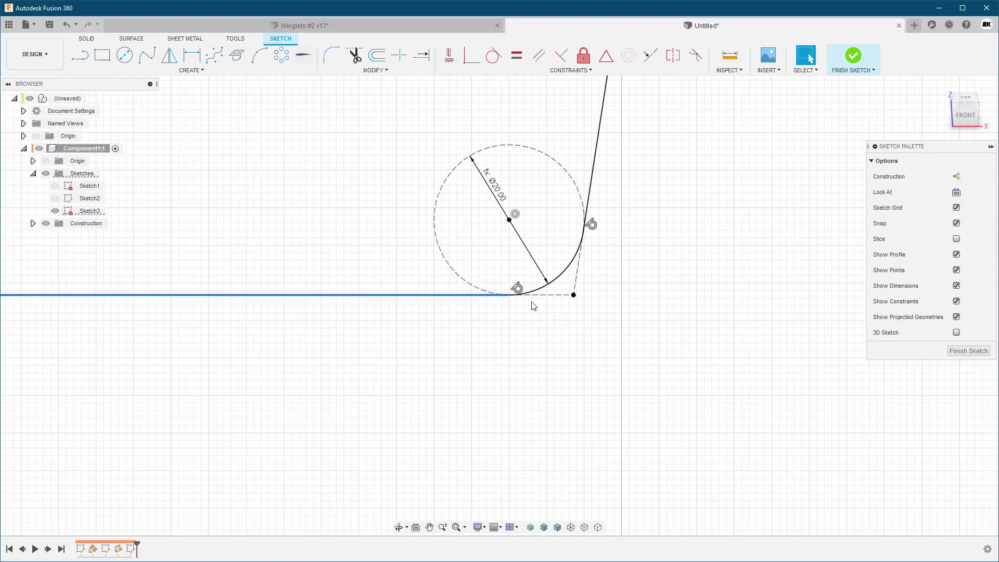
left_click(556, 281)
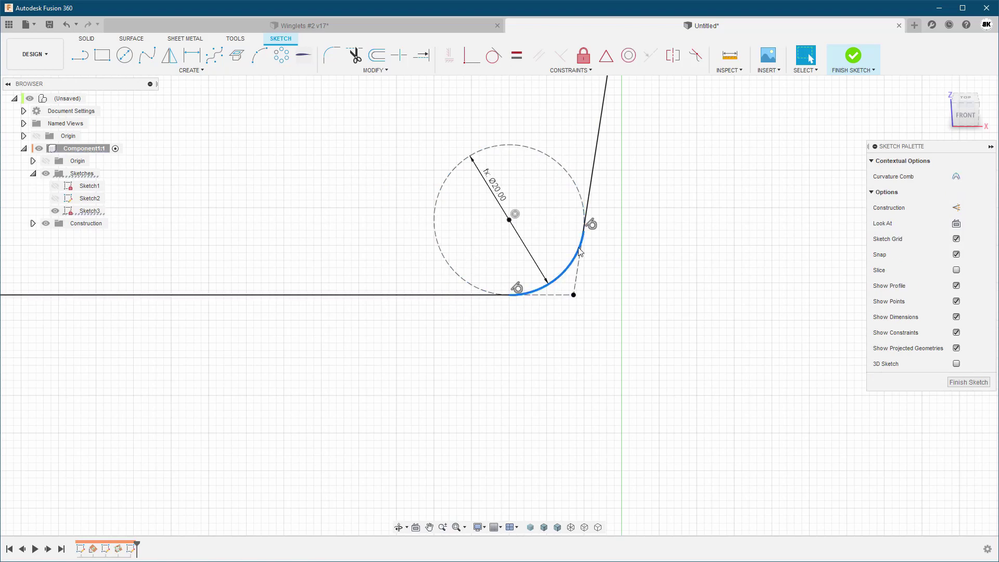
left_click(595, 174)
left_click(682, 201)
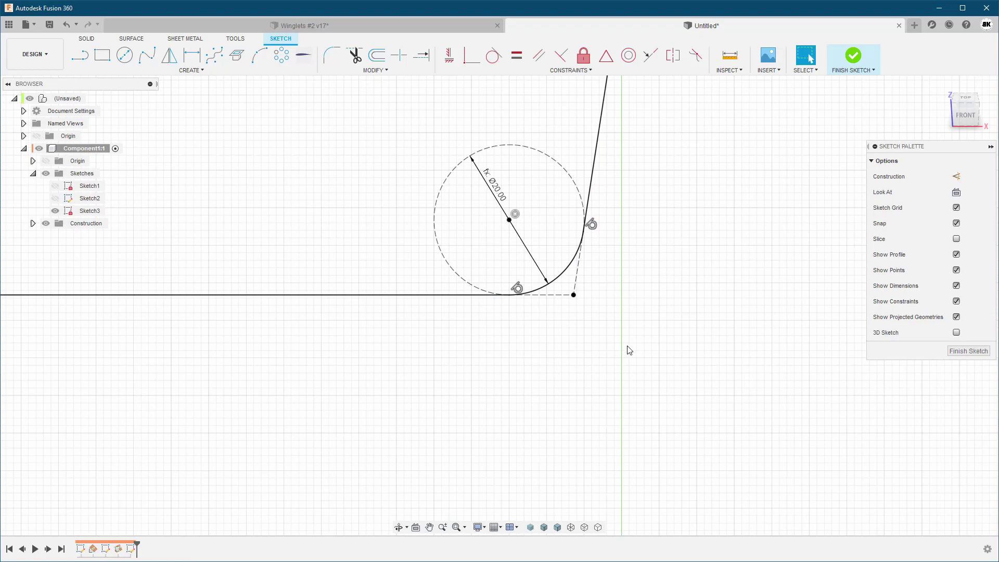
scroll(597, 365, "down", 4)
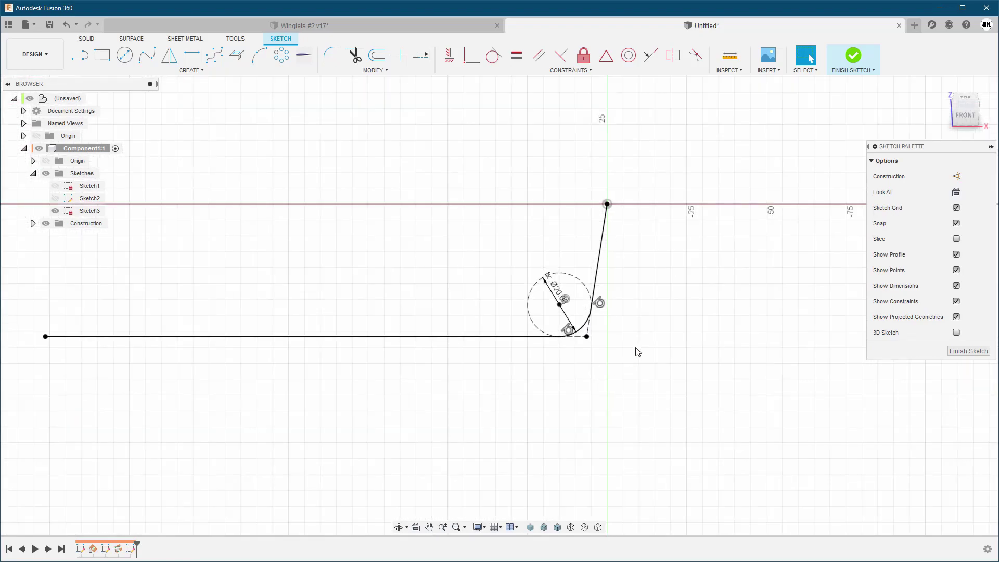
left_click(854, 57)
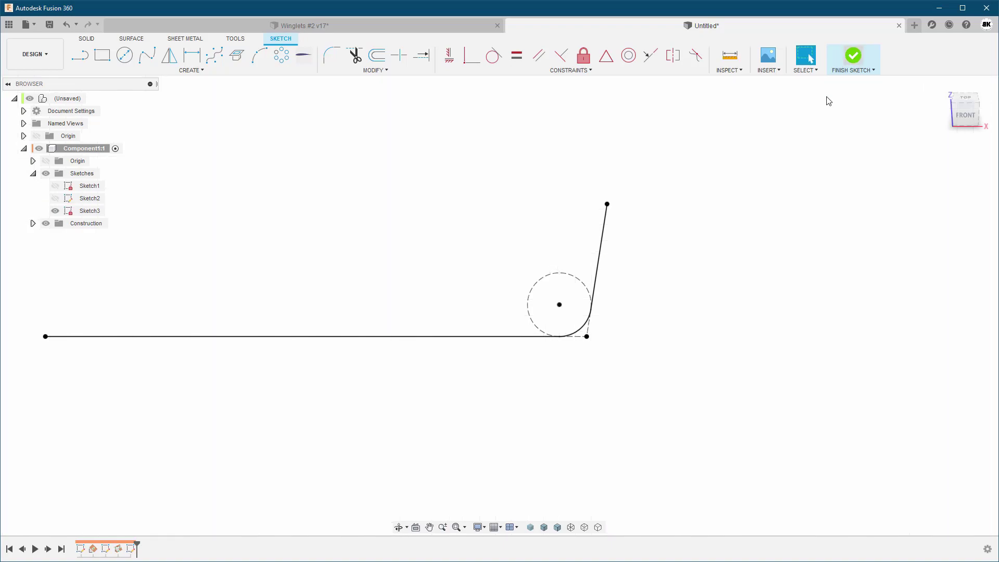
- Show Sketch1 and Sketch2, and create a plane through the root, bend and winglet-tip corners opposite the finished wing path
left_click(55, 198)
left_click(55, 186)
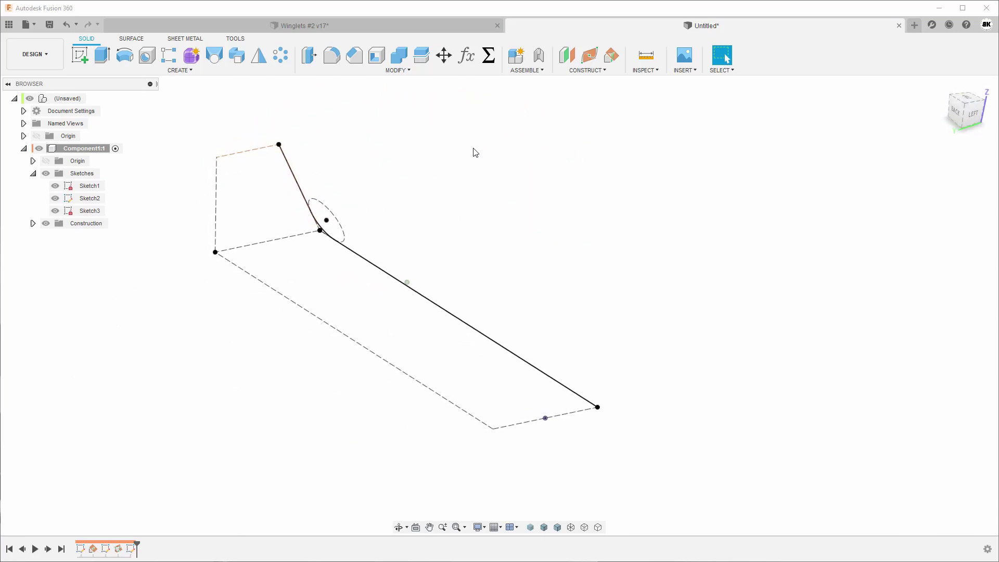
left_click(587, 70)
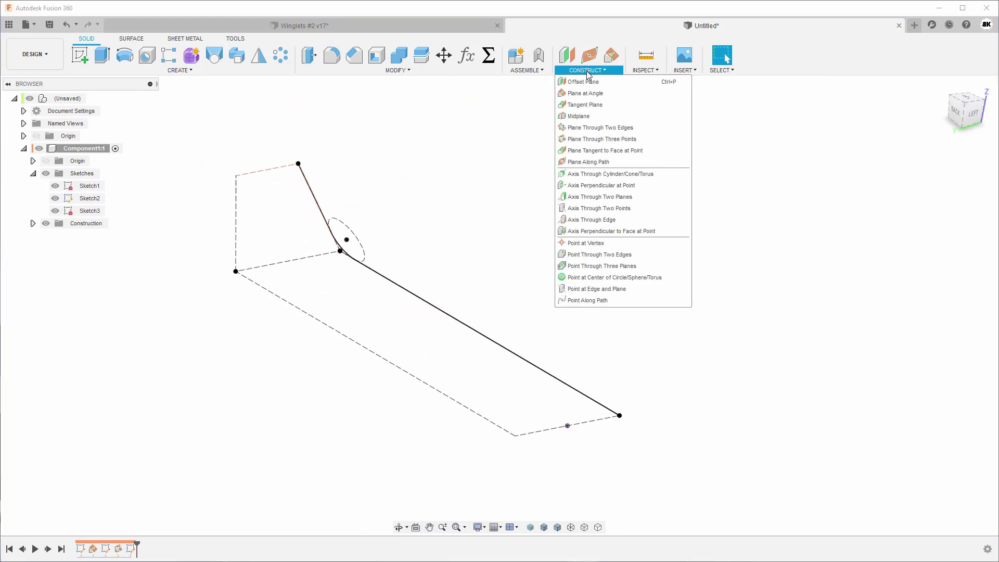
left_click(595, 139)
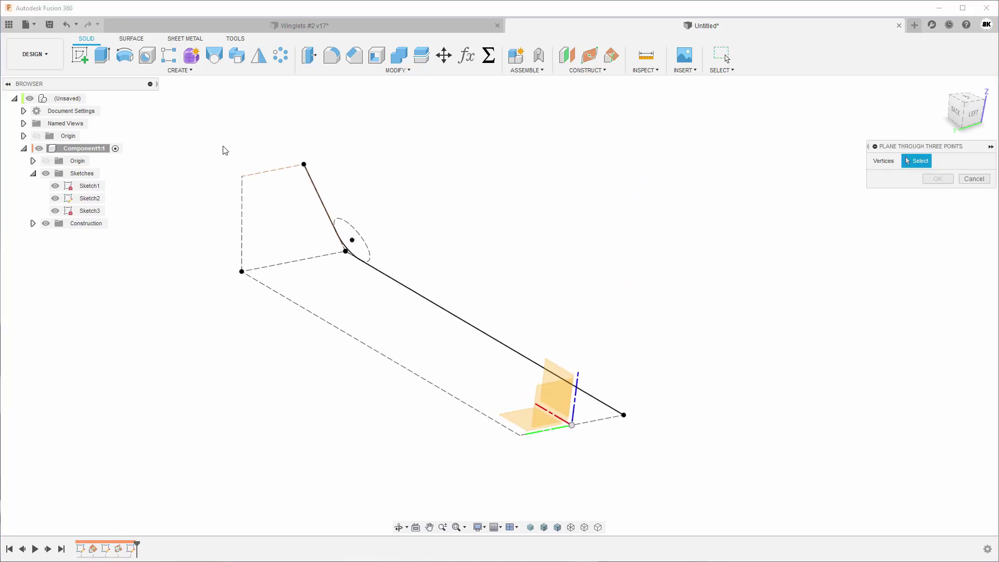
left_click(247, 176)
left_click(524, 435)
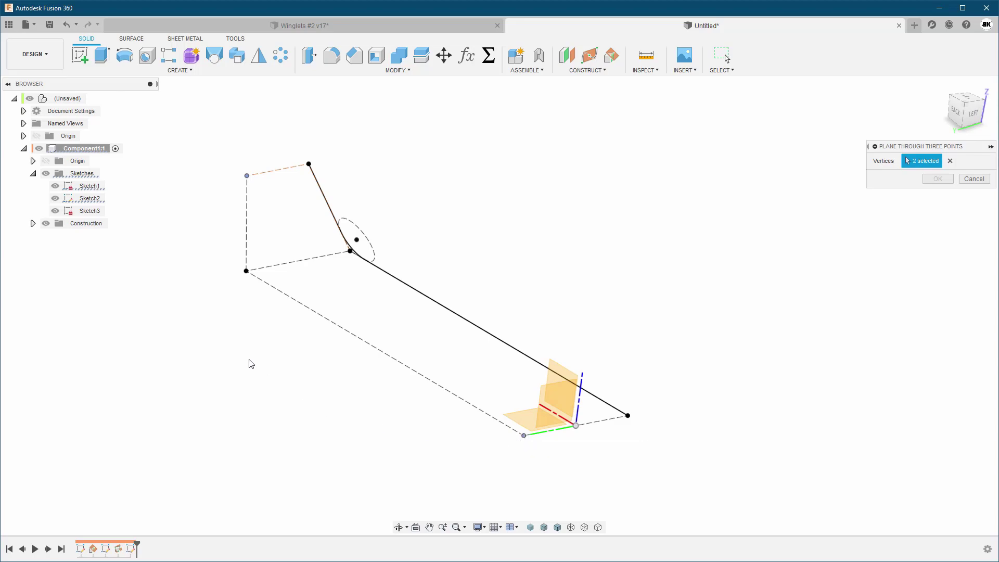
left_click(246, 271)
mouse_move(741, 277)
middle_mouse_down("shift")
mouse_move(722, 245)
mouse_move(421, 254)
middle_mouse_up("shift")
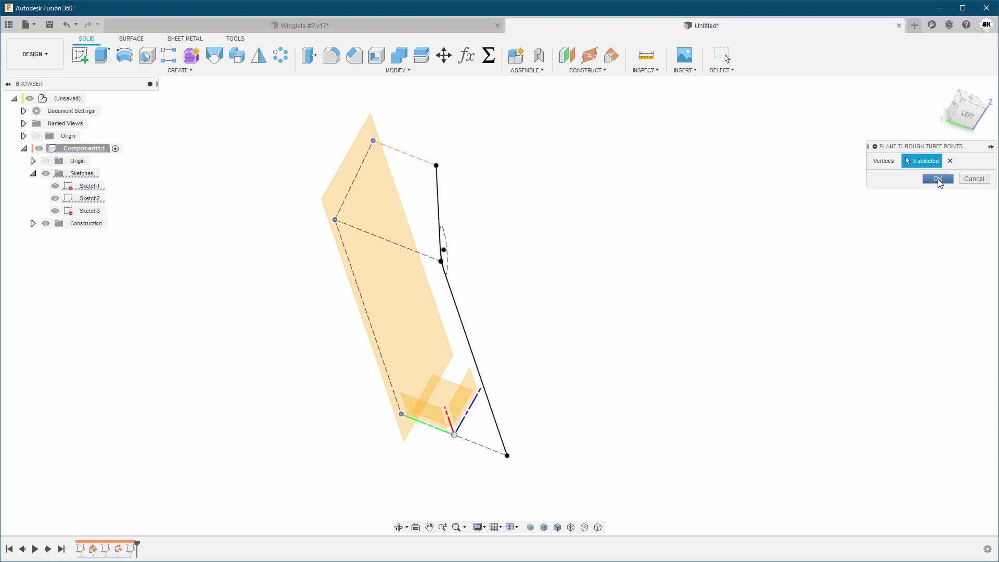
left_click(937, 180)
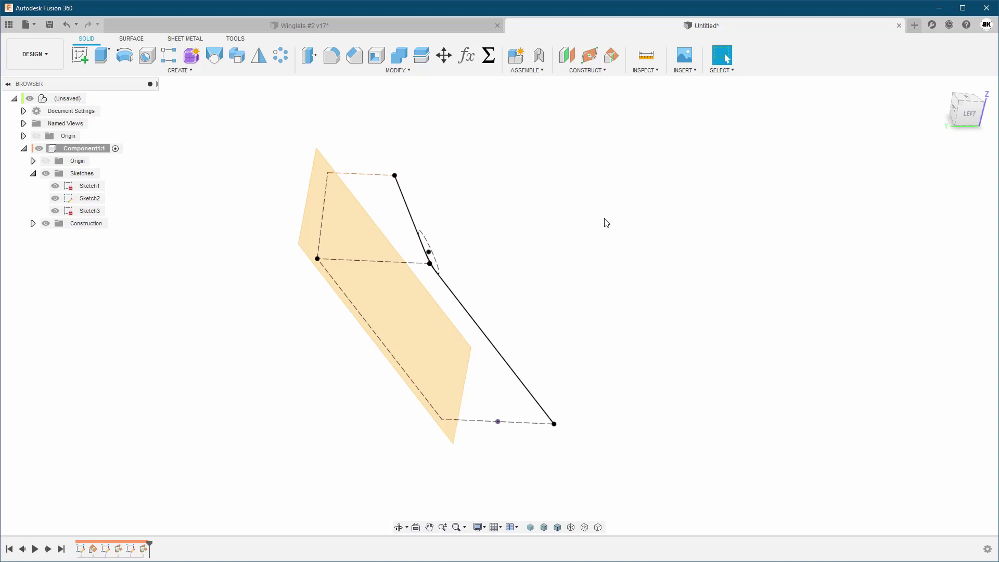
- Start a sketch on the new three-point plane and project its winglet-tip, bend and root corner points
middle_click_drag(606, 223, 378, 267, "shift")
right_click(377, 268)
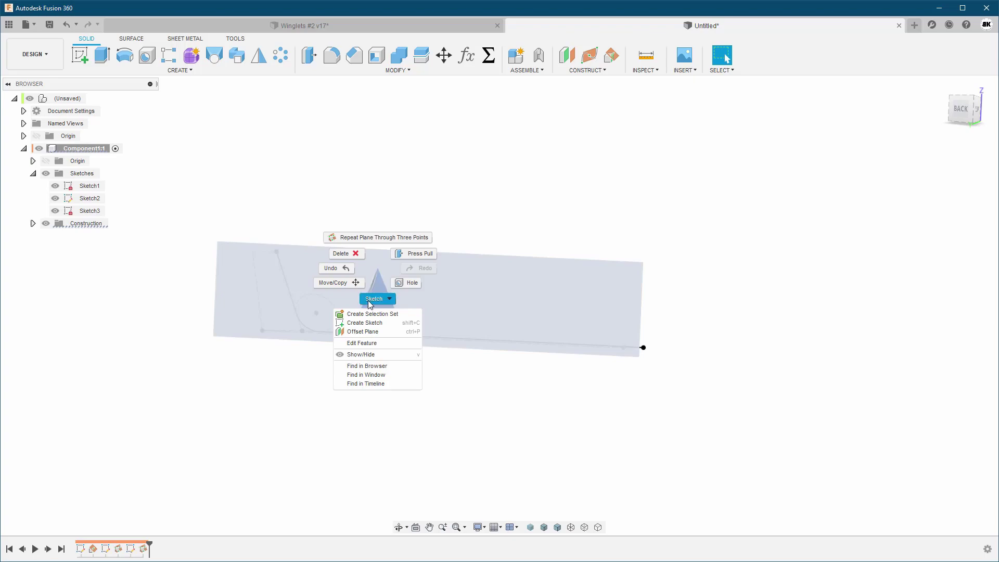
left_click(367, 323)
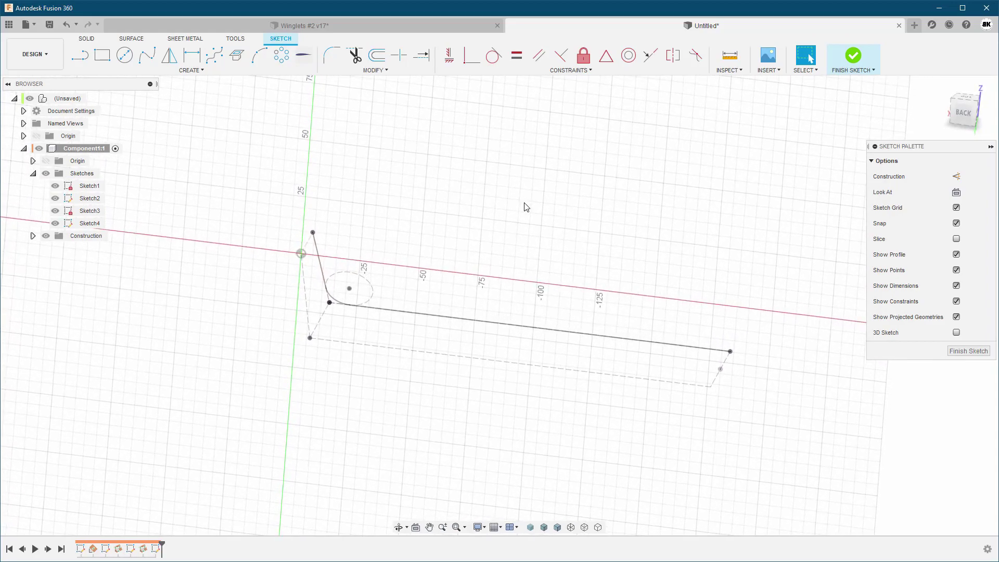
key("p")
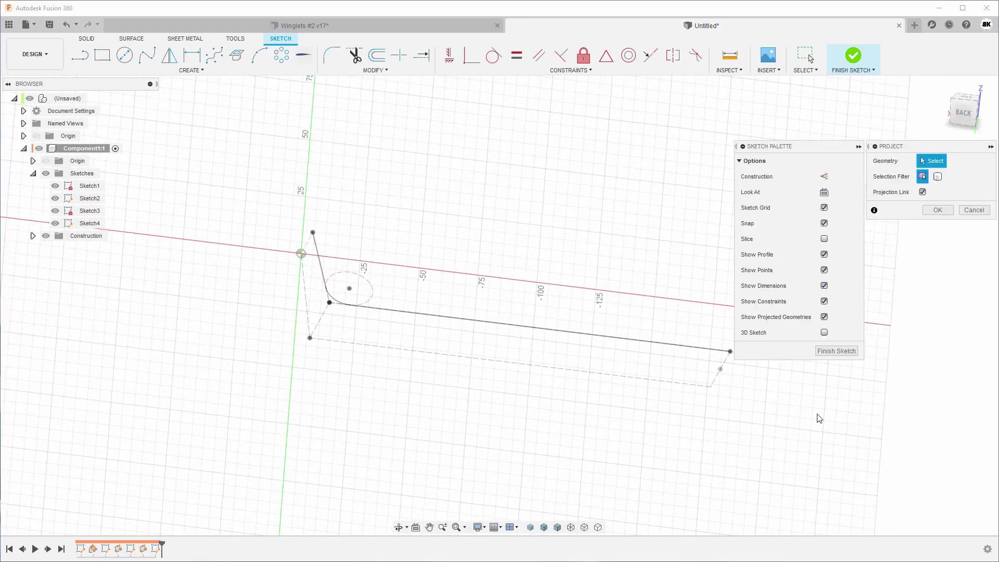
left_click(711, 387)
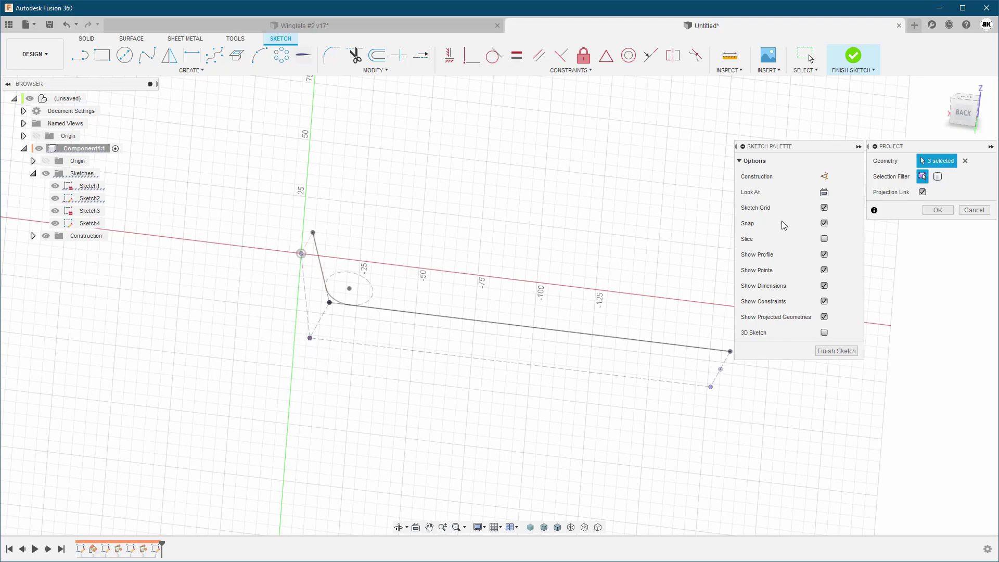
left_click(937, 209)
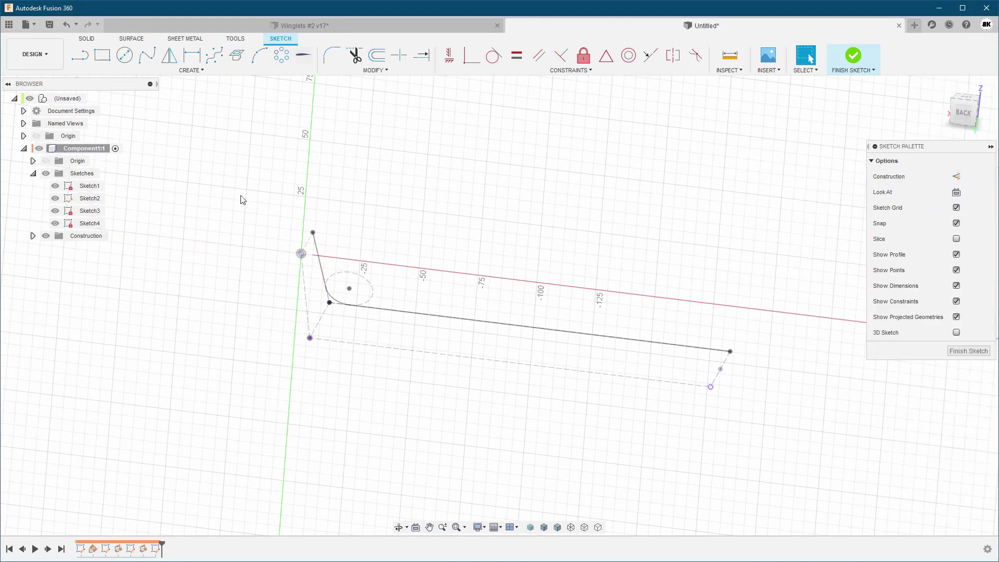
- Hide Sketch1, Sketch2 and Sketch3 and view the new sketch from the back
left_click(55, 186)
left_click(55, 198)
left_click(55, 211)
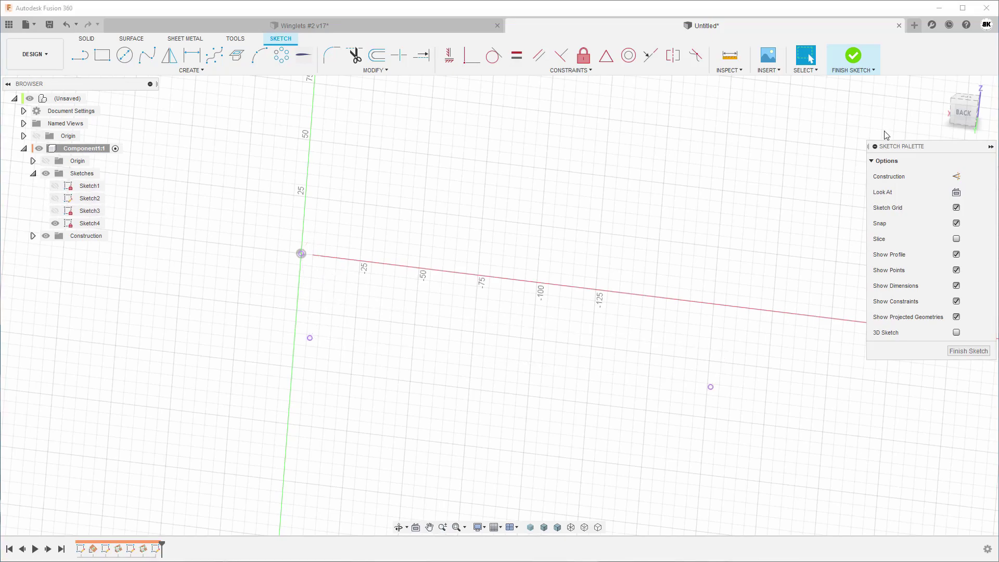
left_click_drag(963, 112, 423, 213)
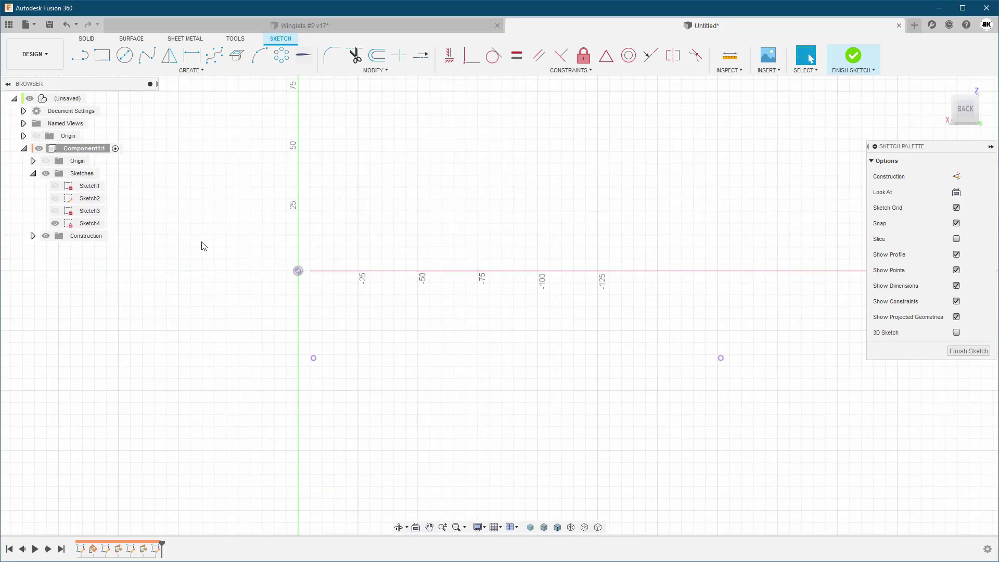
- Draw the wing line and the winglet line through the three projected points, from the root corner to the winglet tip
left_click(80, 54)
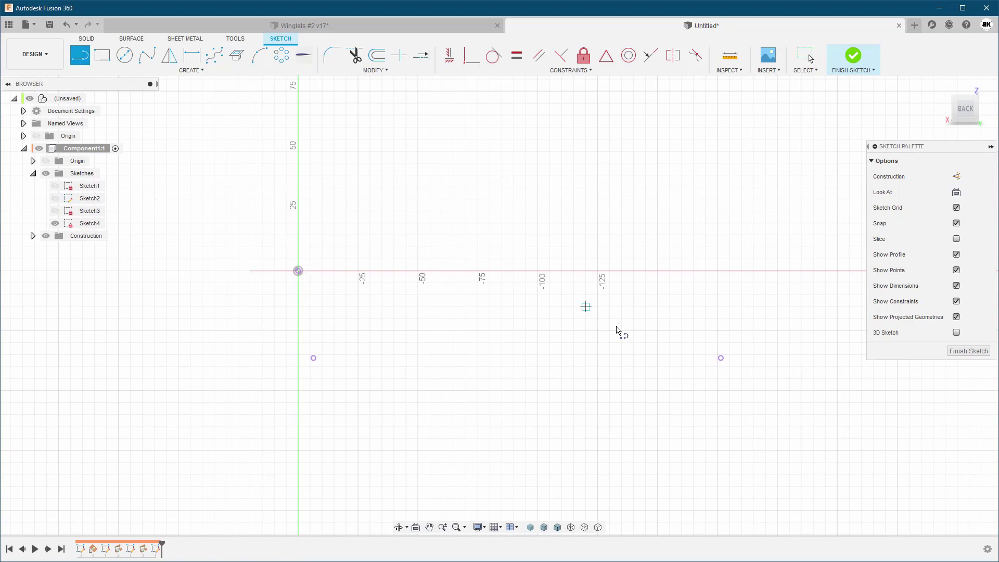
left_click(720, 358)
left_click(314, 358)
left_click(298, 271)
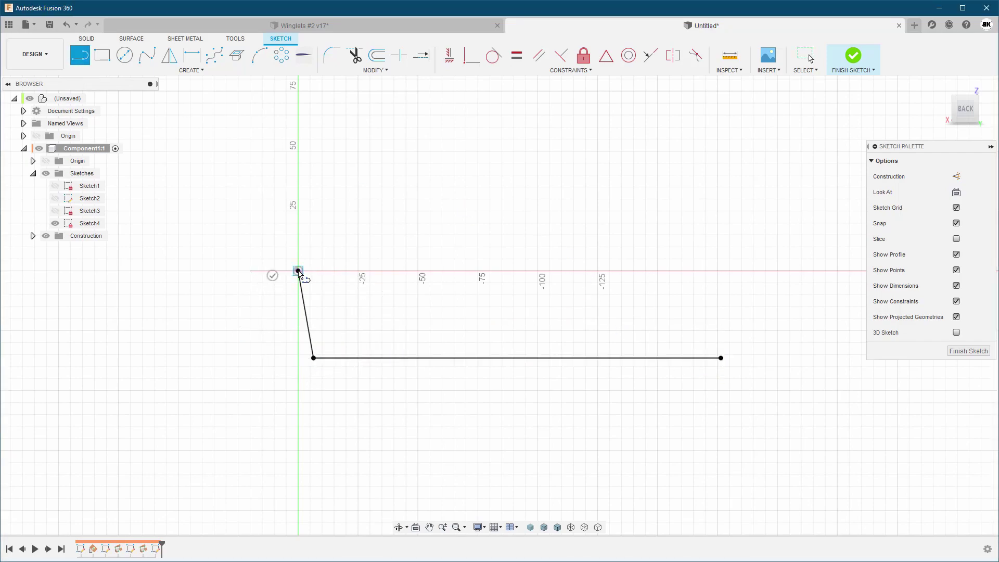
key("Escape")
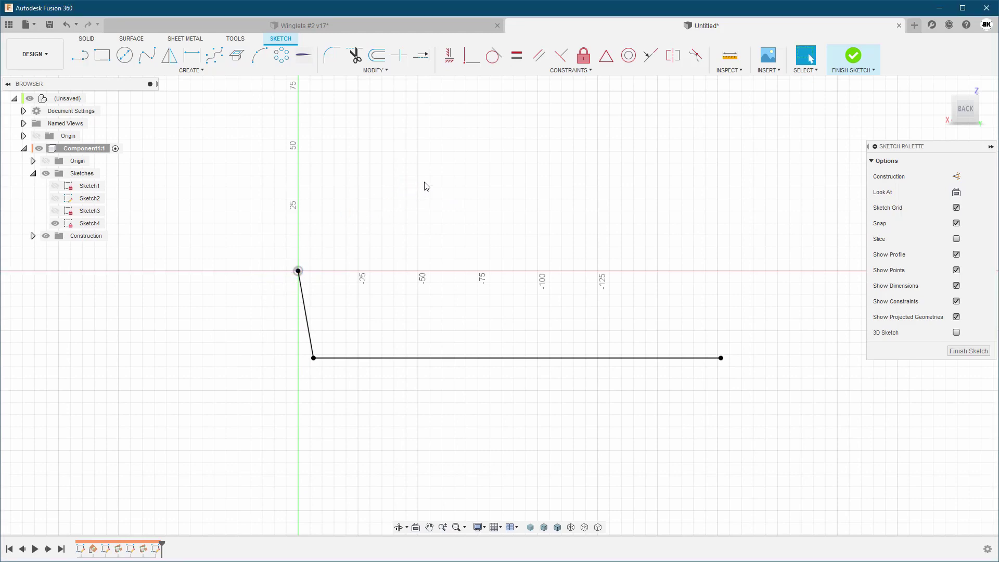
- Draw a circle about 10 mm in diameter inside the corner between the wing and winglet lines
key("c")
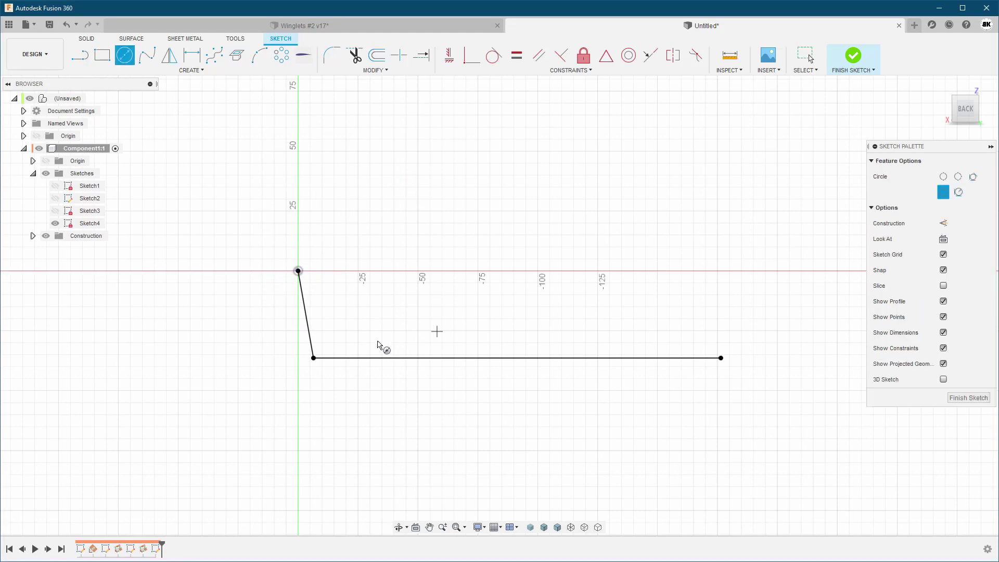
left_click(346, 330)
left_click(358, 330)
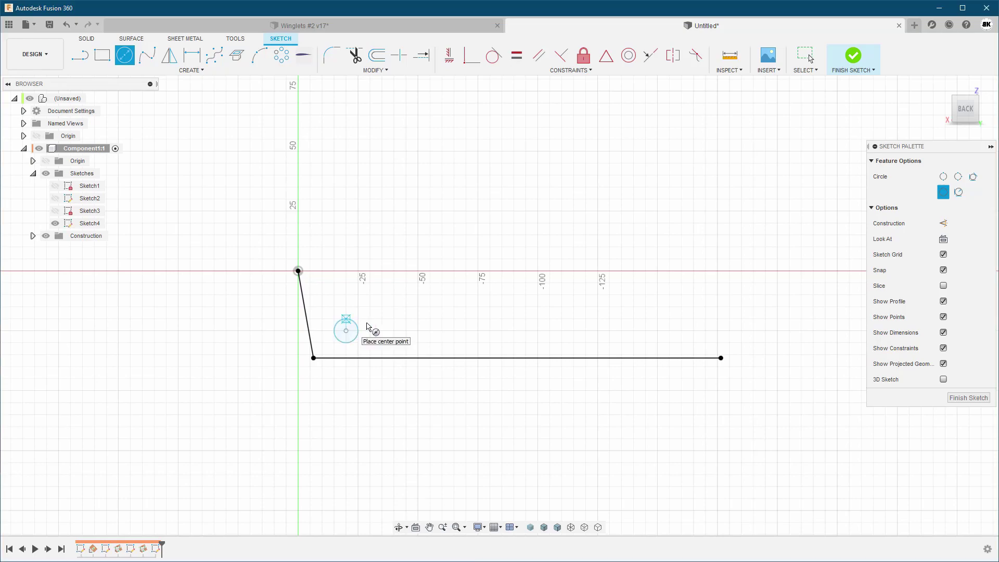
- Constrain the circle tangent to both the winglet line and the wing line
left_click(494, 55)
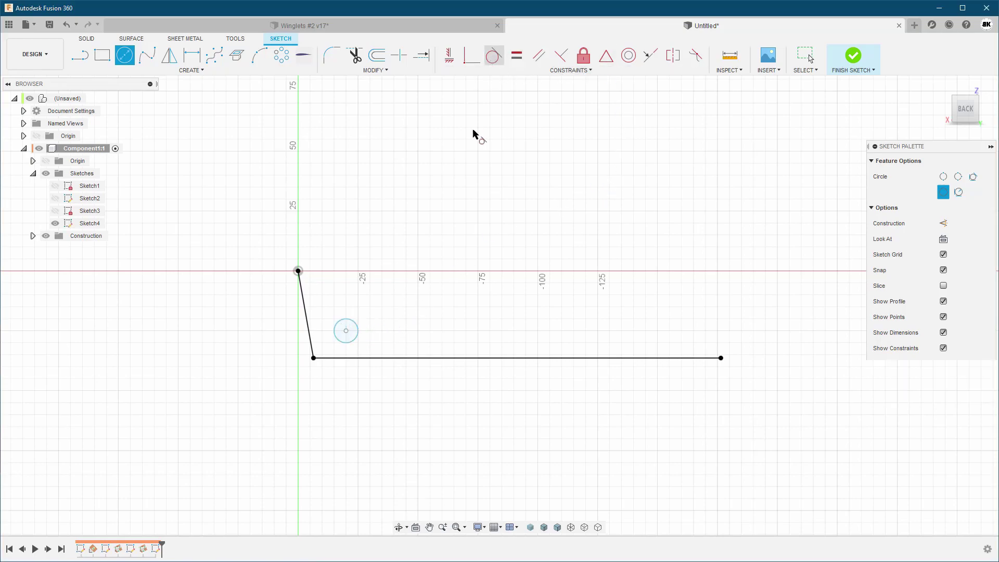
left_click(333, 335)
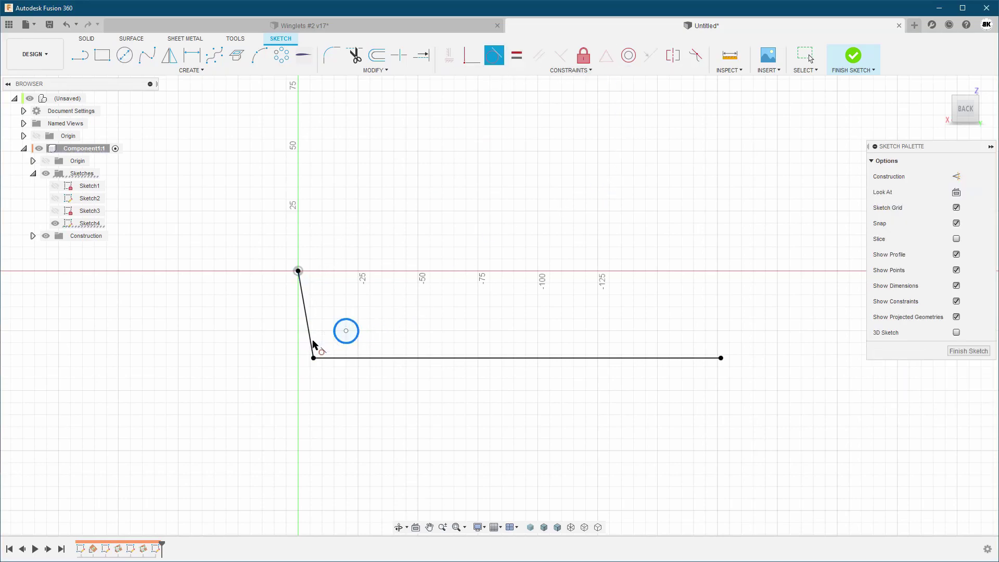
left_click(313, 346)
left_click(332, 344)
left_click(338, 358)
scroll(325, 401, "up", 5)
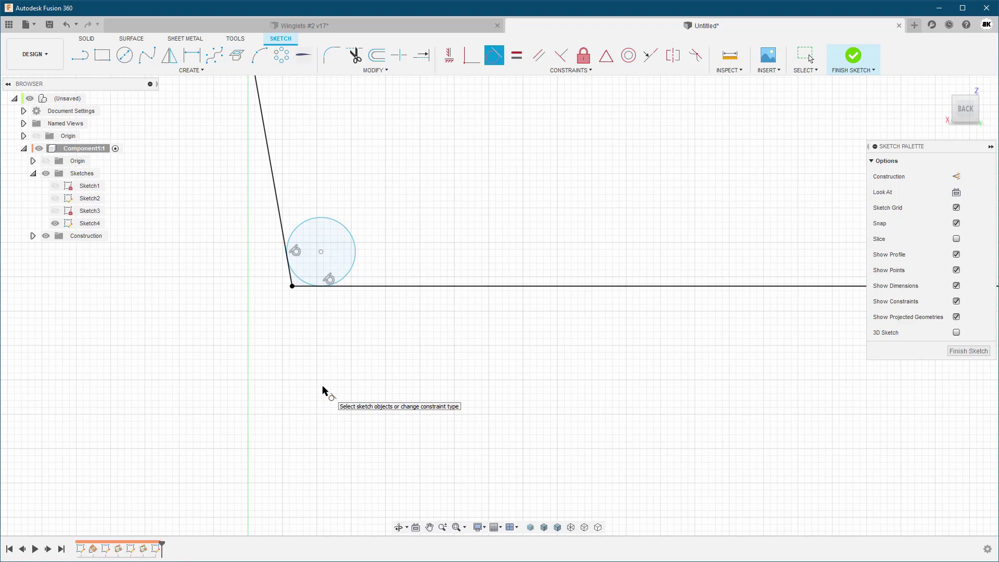
key("Escape")
- Dimension the new circle's diameter with the user parameter Winglets_Dia
key("d")
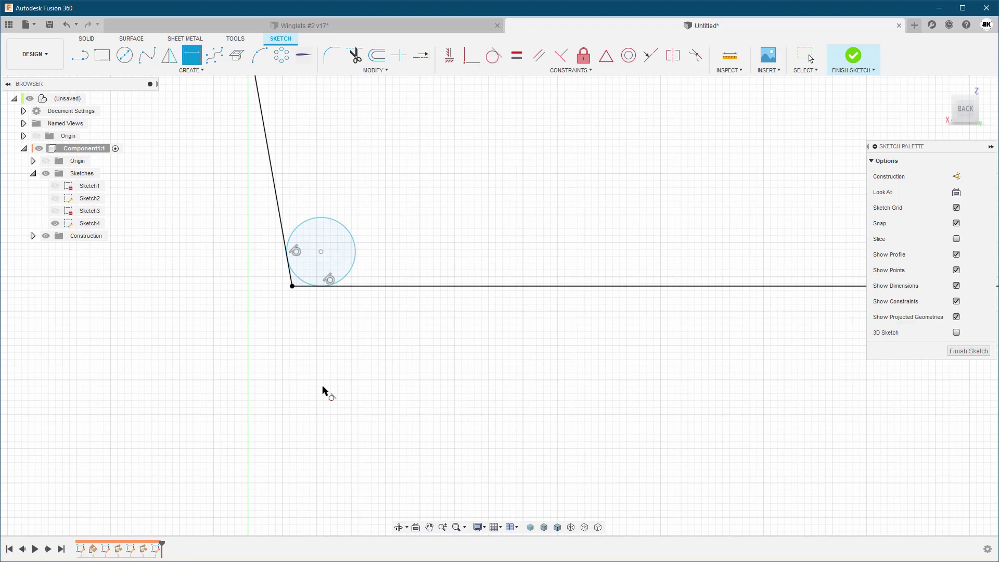
left_click(355, 239)
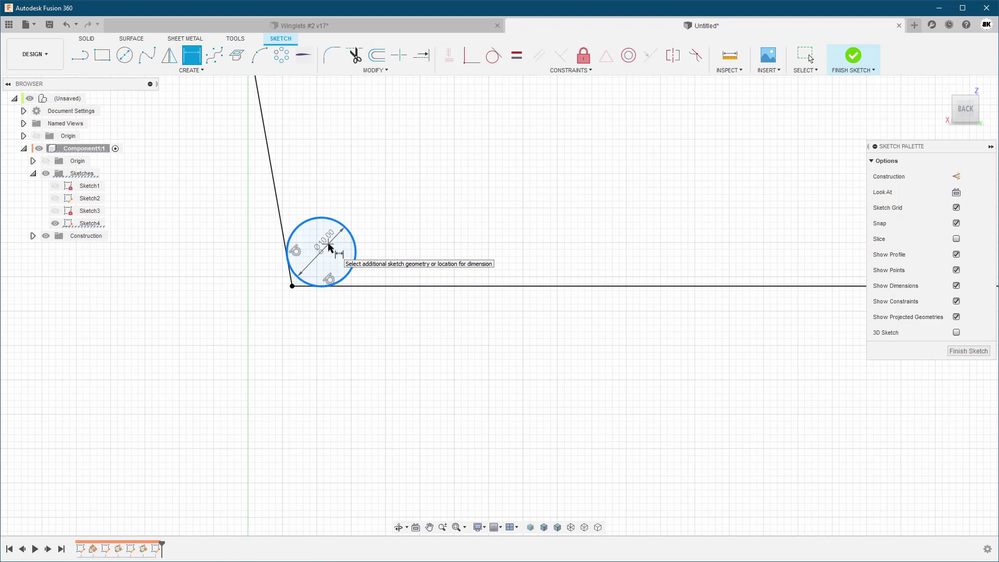
right_click(329, 248)
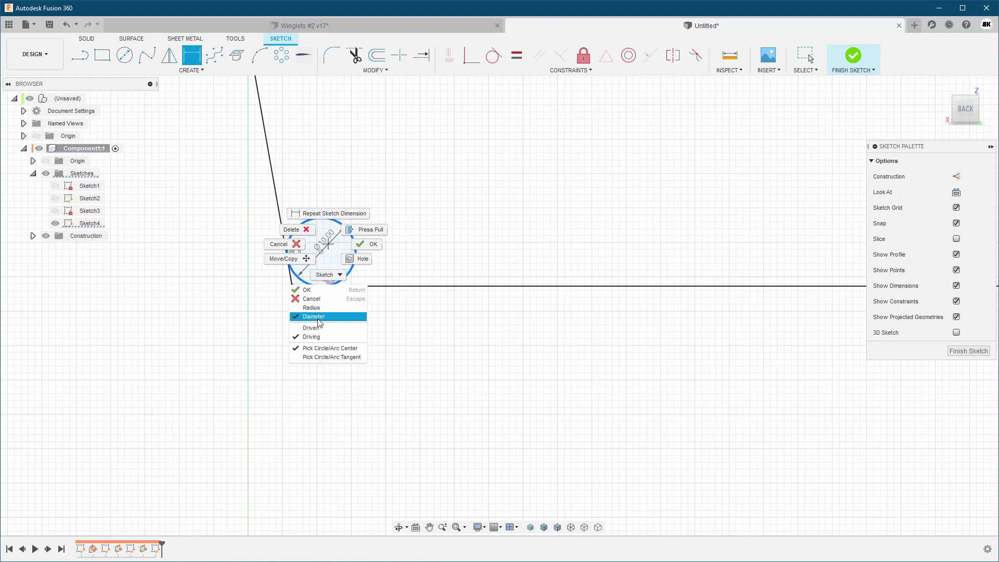
left_click(318, 322)
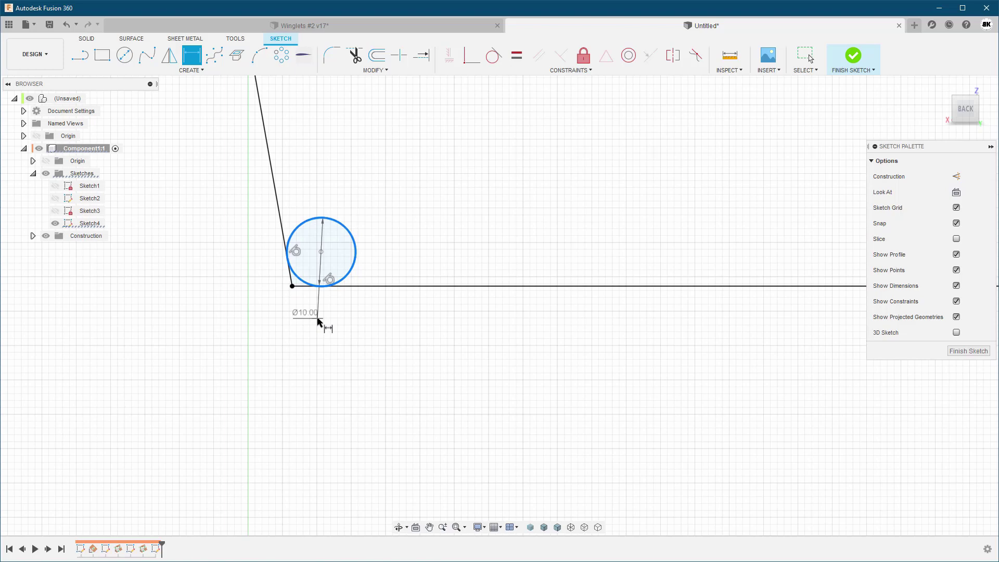
left_click(358, 196)
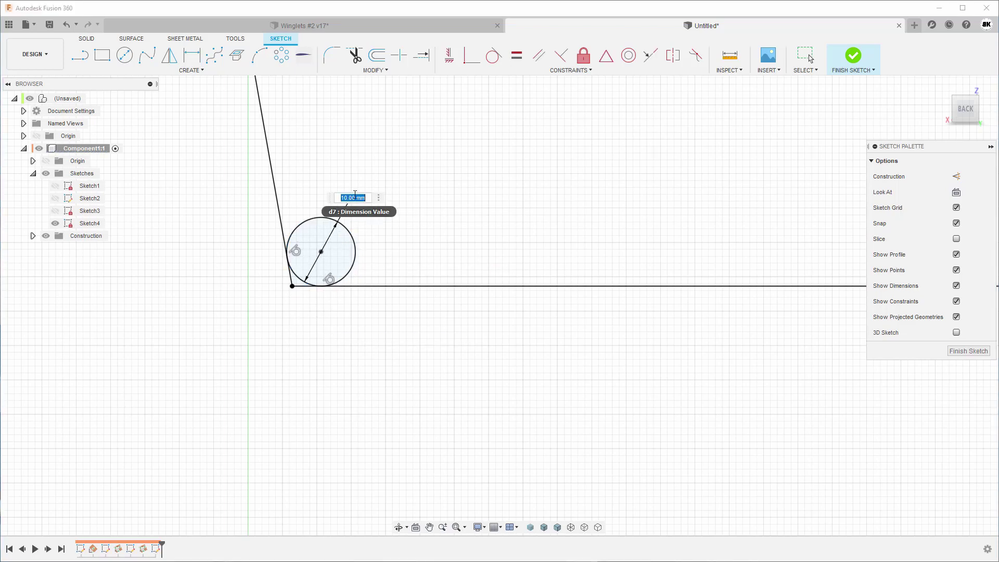
type("w")
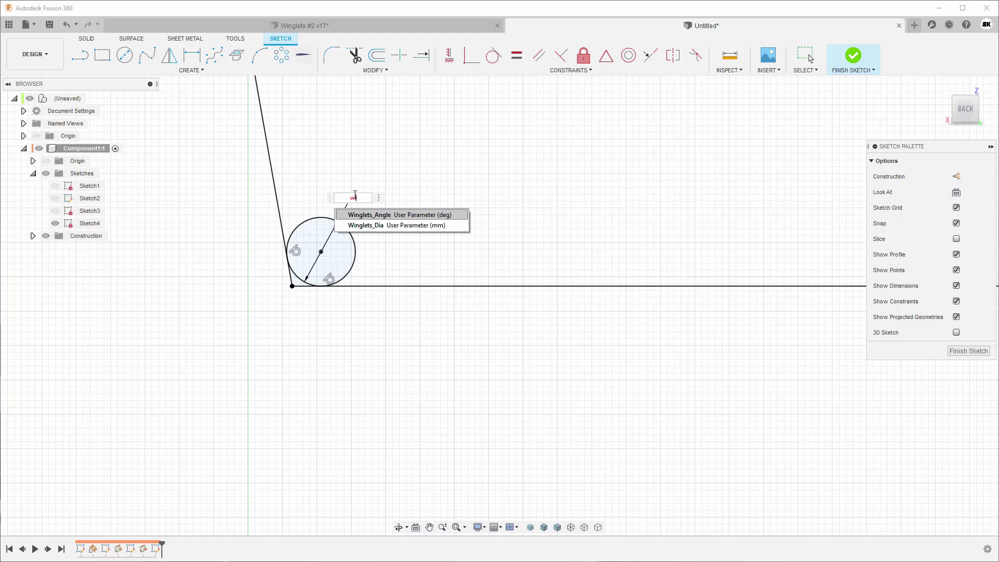
type("i")
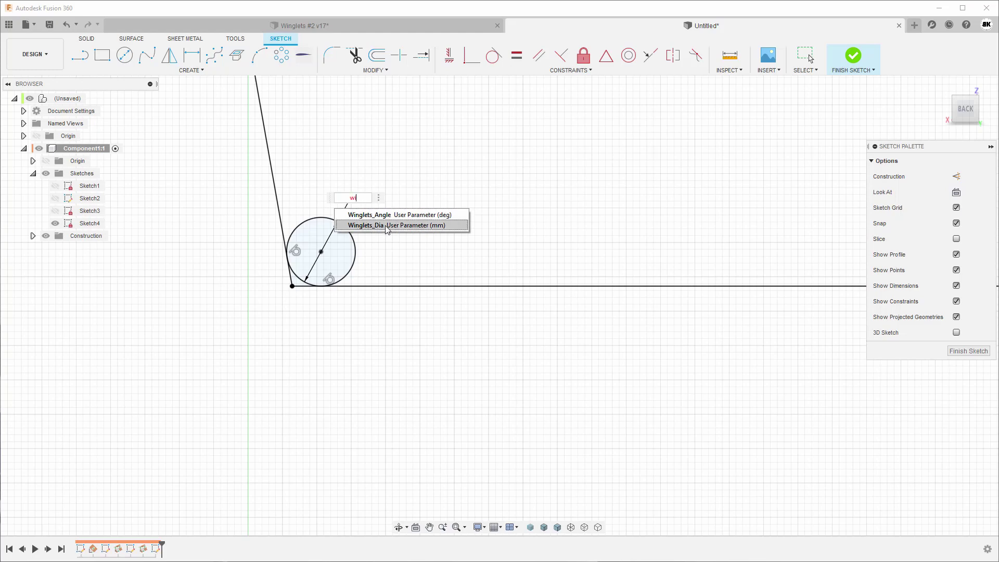
left_click(385, 225)
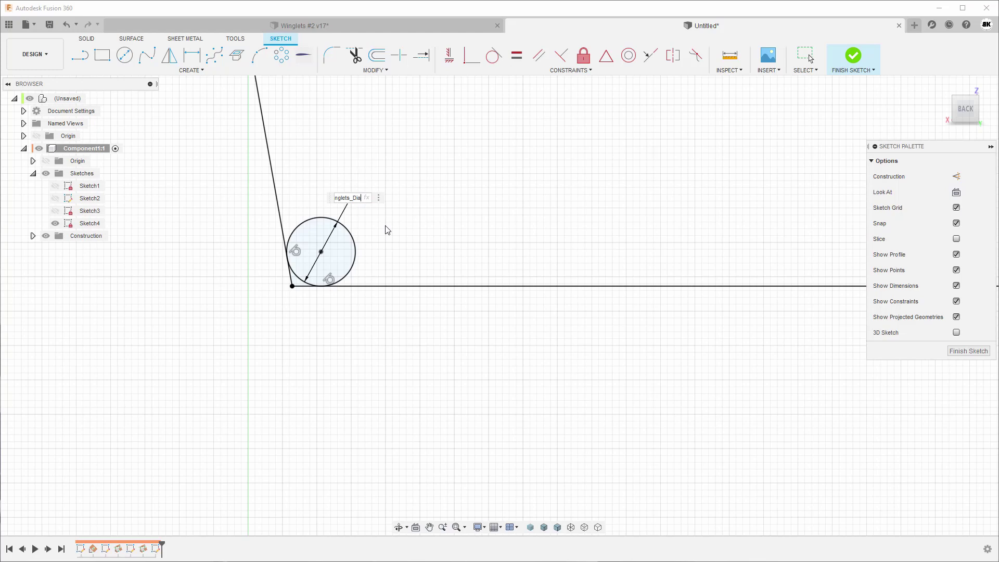
key("Return")
key("d")
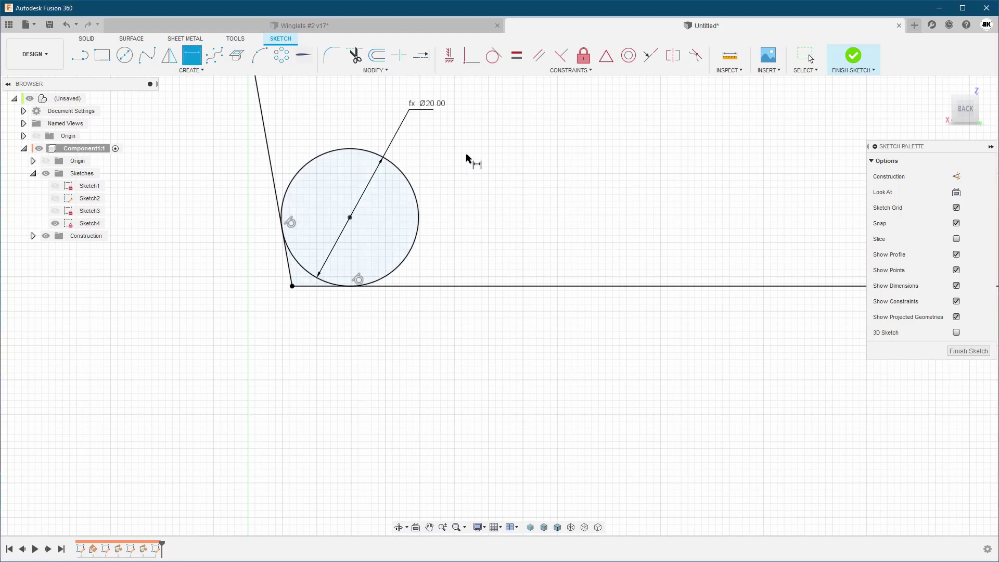
- Break the circle and the adjoining wing and winglet lines at their tangent points in this sketch
left_click(399, 54)
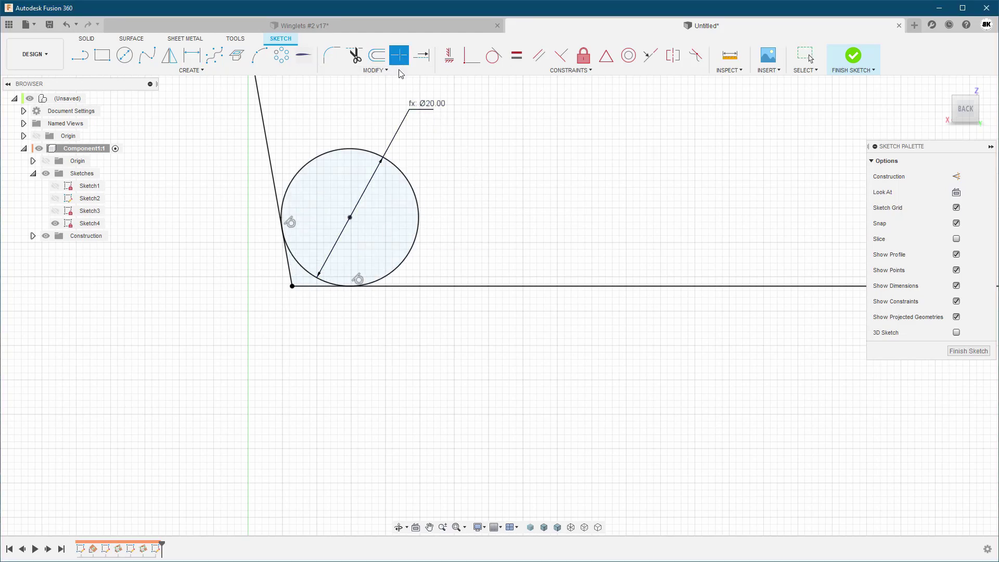
left_click(367, 152)
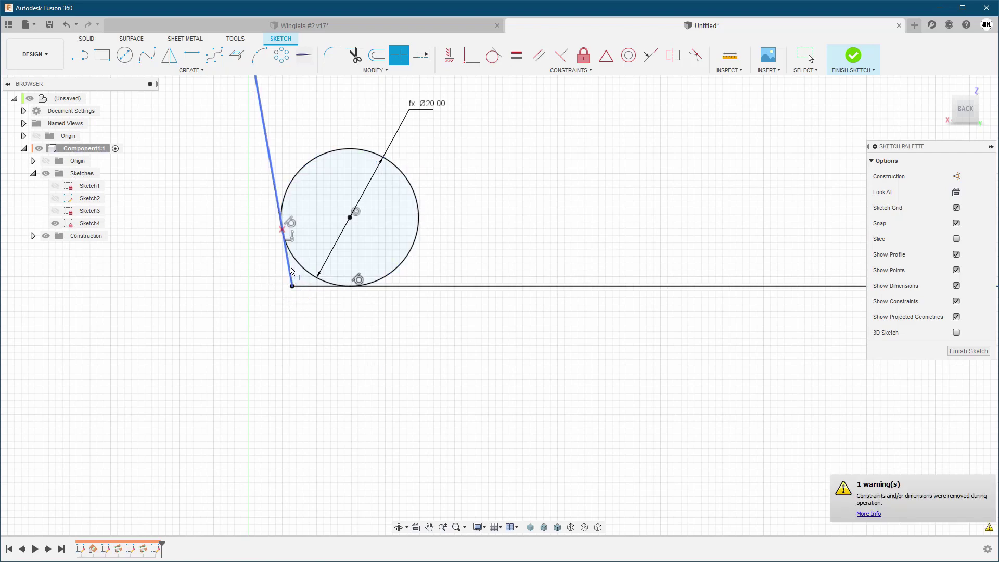
left_click(290, 270)
key("Escape")
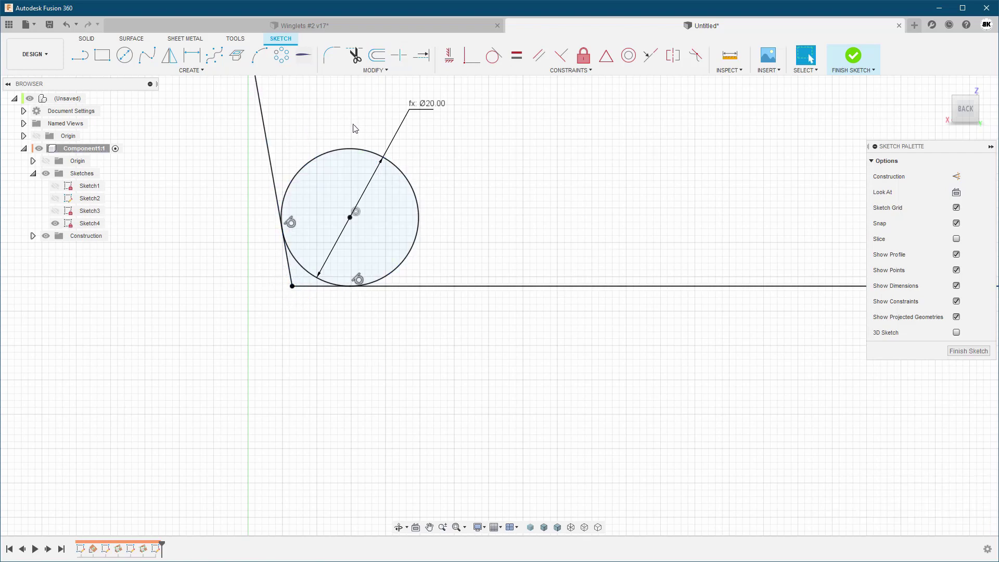
- Convert the circle's larger arc and the two short segments at the corner to construction geometry
left_click(375, 158)
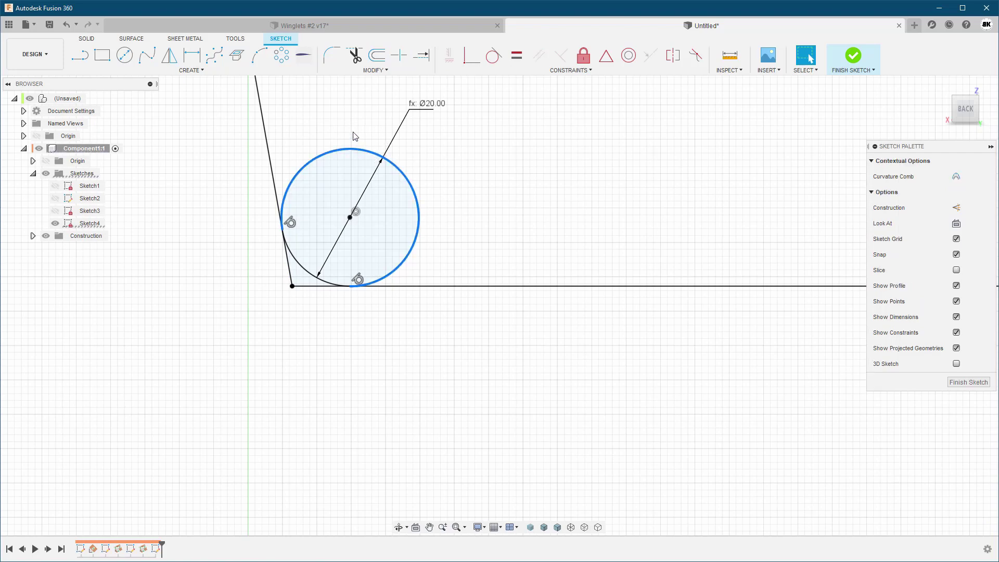
key("x")
left_click(307, 285)
key("x")
left_click(289, 273)
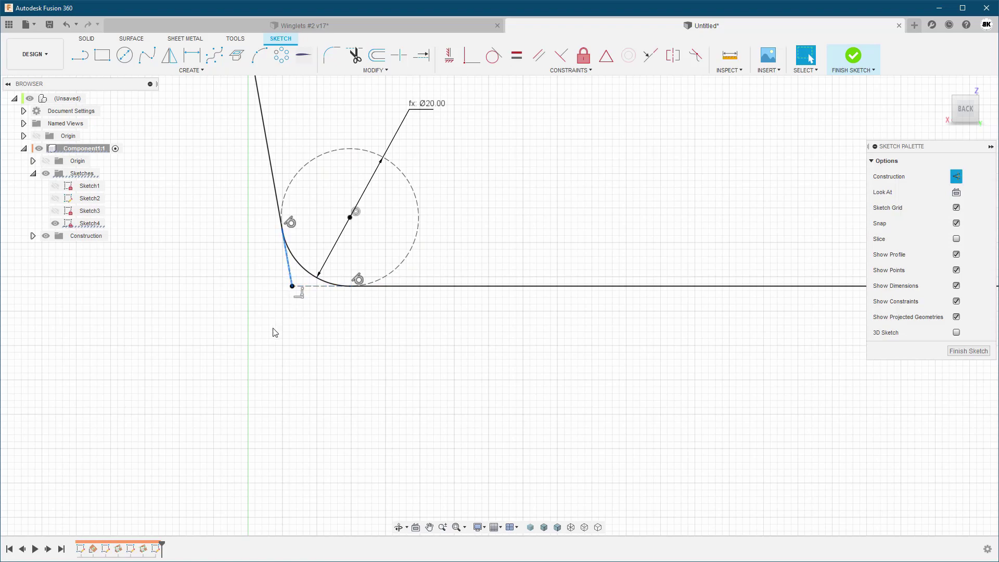
- Convert the short winglet segment between the tangent point and the corner to construction geometry and finish the sketch
key("x")
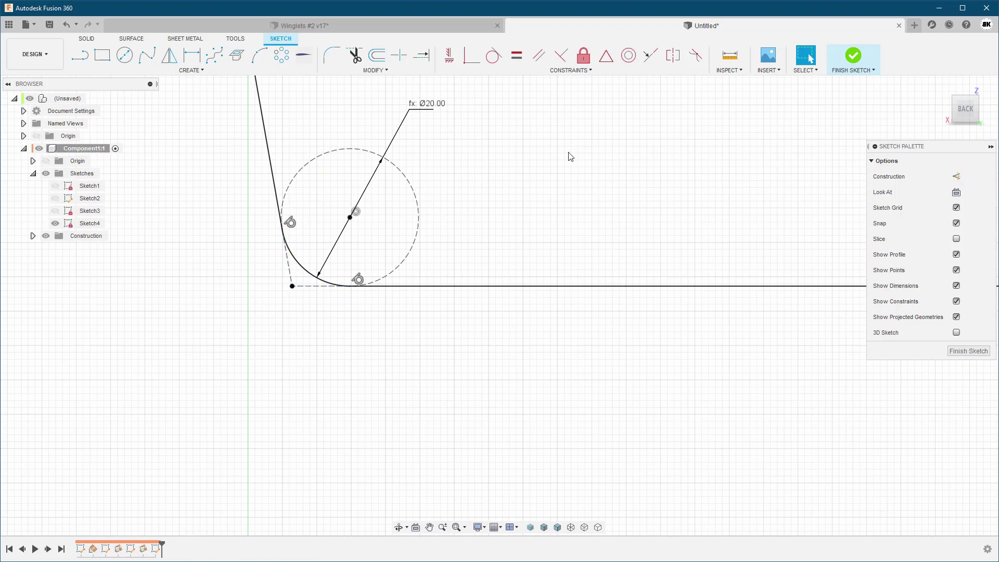
scroll(275, 346, "down", 4)
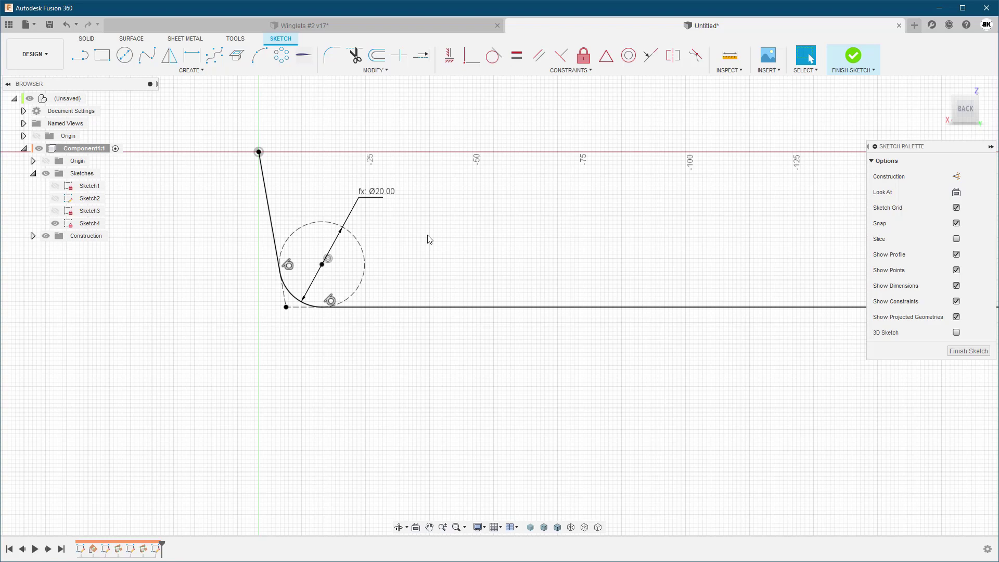
left_click(188, 73)
left_click(268, 99)
scroll(194, 238, "down", 3)
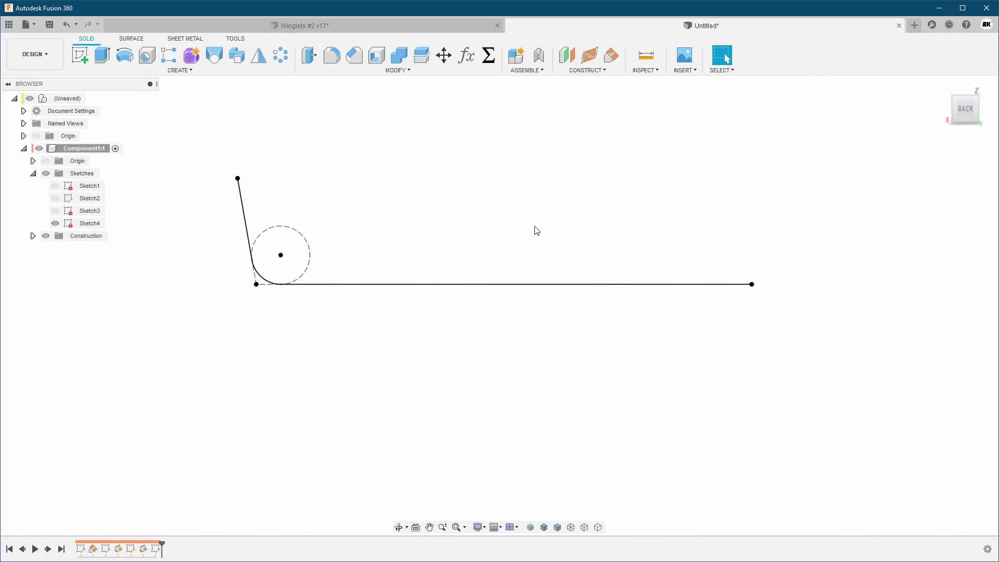
- Show the hidden sketches Sketch1, Sketch2 and Sketch3 together with Sketch4
left_click(56, 211)
left_click(55, 186)
key("F6")
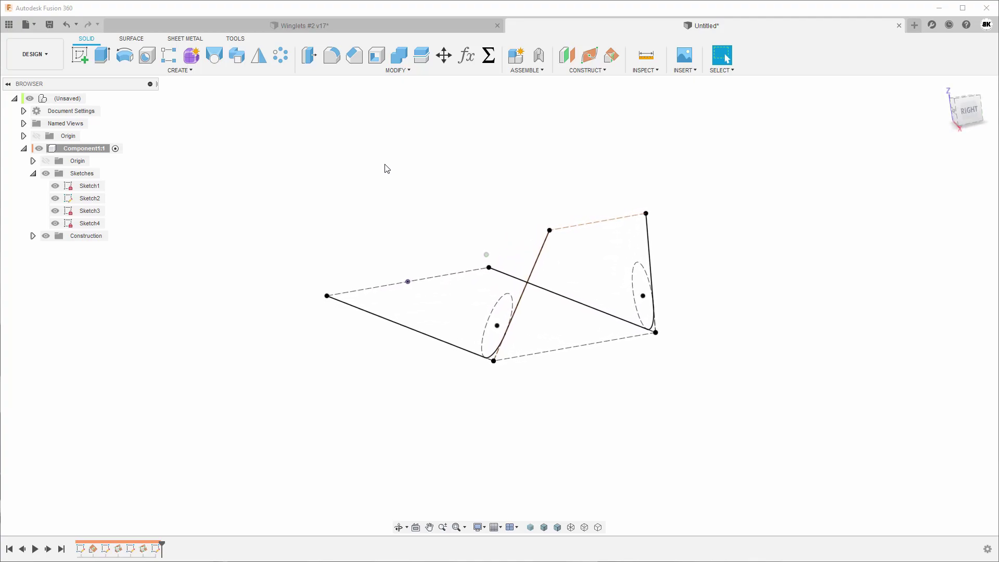
- Create a construction plane at 90 degrees through the construction line at the wing root
left_click(612, 56)
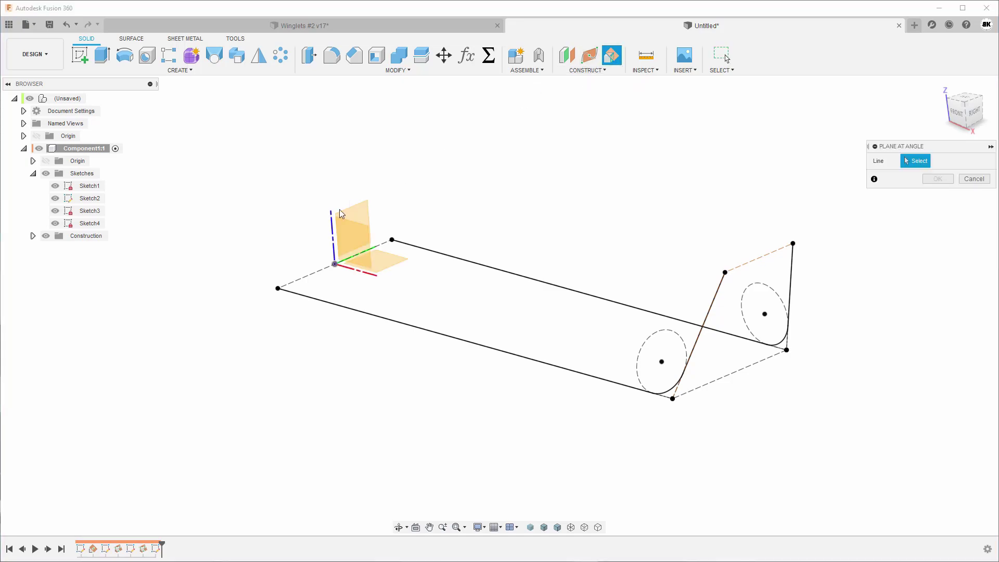
left_click(311, 280)
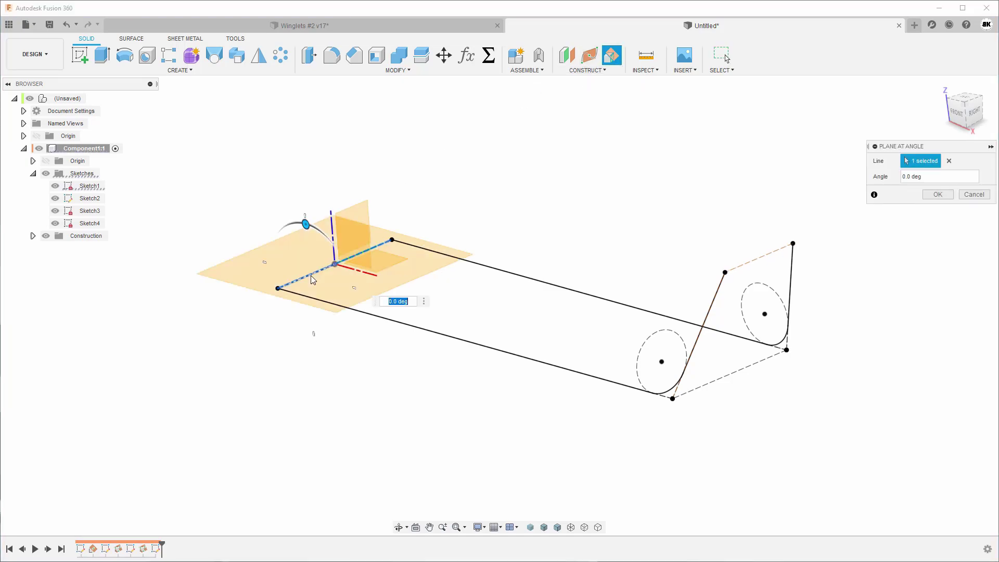
type("90")
middle_click_drag(313, 278, 940, 198, "shift")
left_click(938, 194)
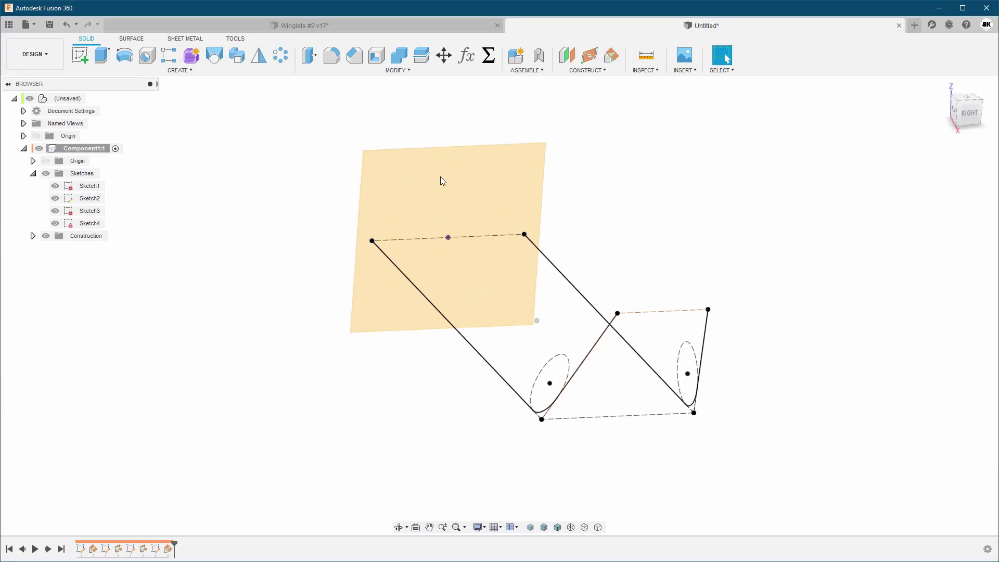
- Start a sketch on the new vertical root plane and hide all sketches except Sketch1
middle_click_drag(451, 176, 413, 186, "shift")
right_click(414, 187)
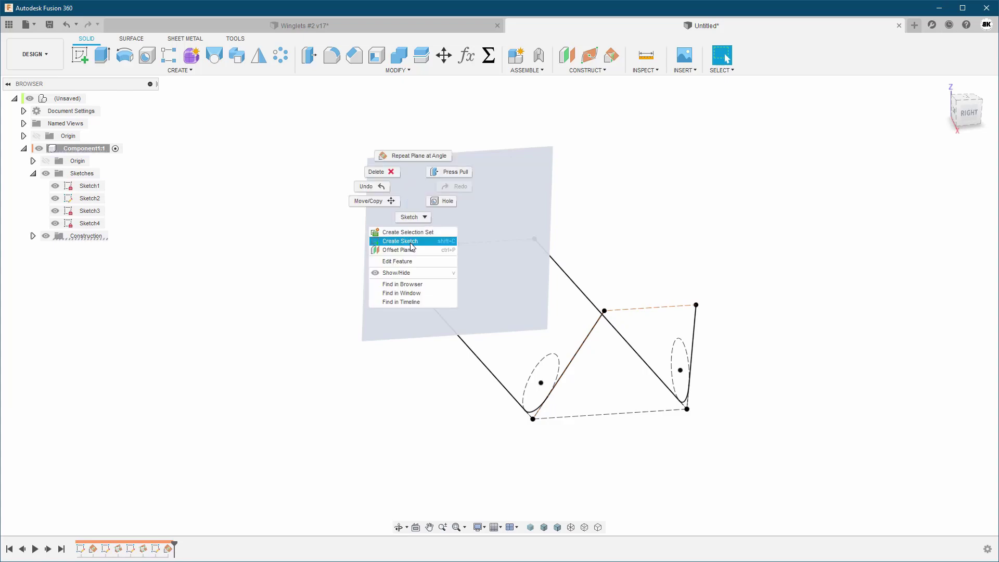
left_click(401, 243)
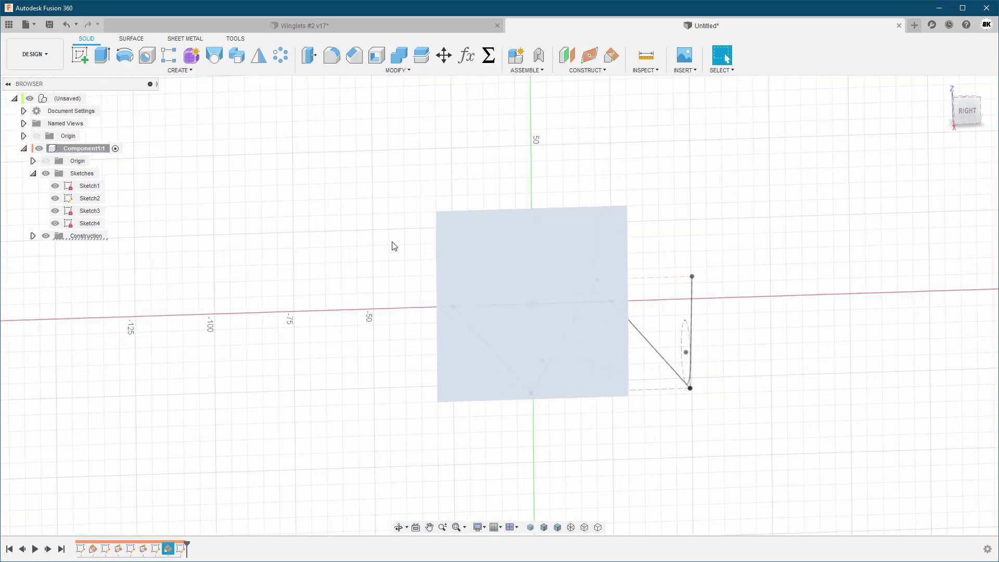
left_click(56, 236)
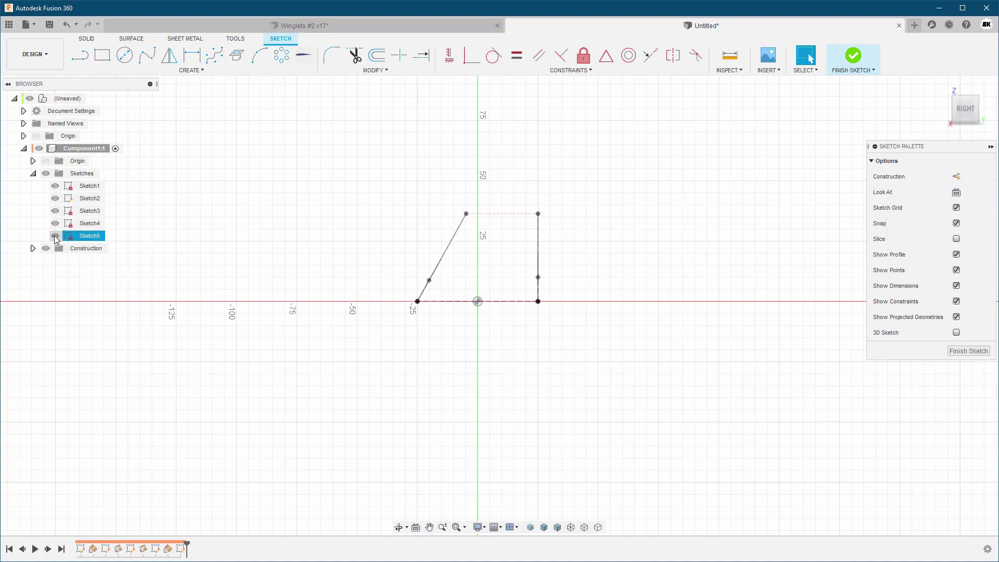
left_click(55, 223)
left_click(55, 211)
left_click(55, 198)
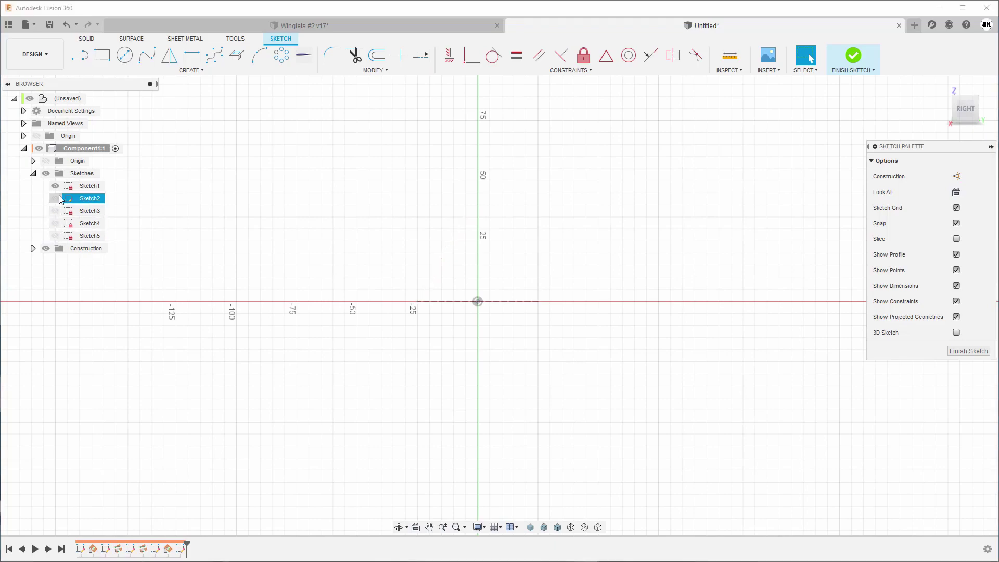
- Project the two endpoints of the wing root line from Sketch1 into the active sketch, keeping the projection link
middle_click_drag(536, 205, 536, 205, "shift")
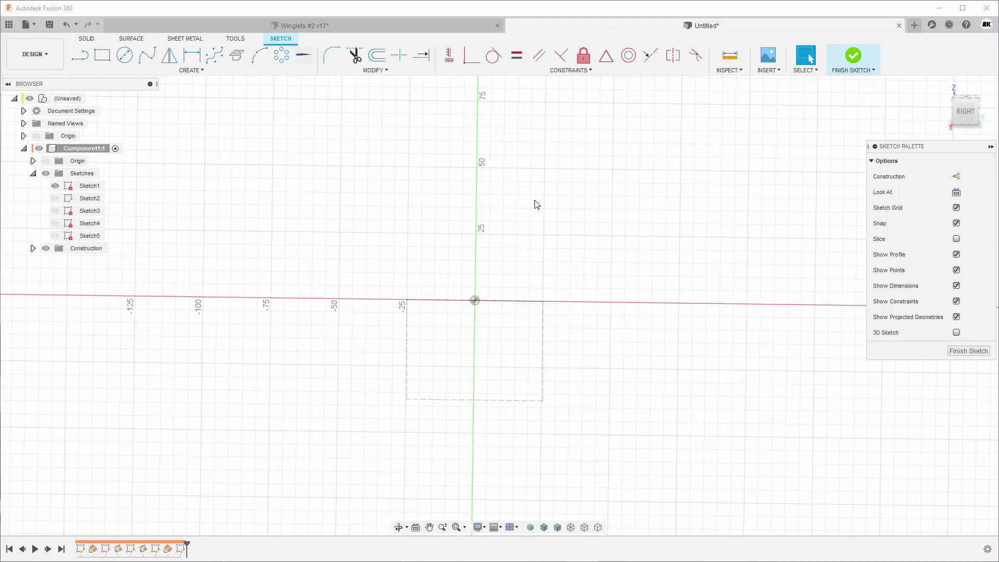
key("p")
left_click(542, 301)
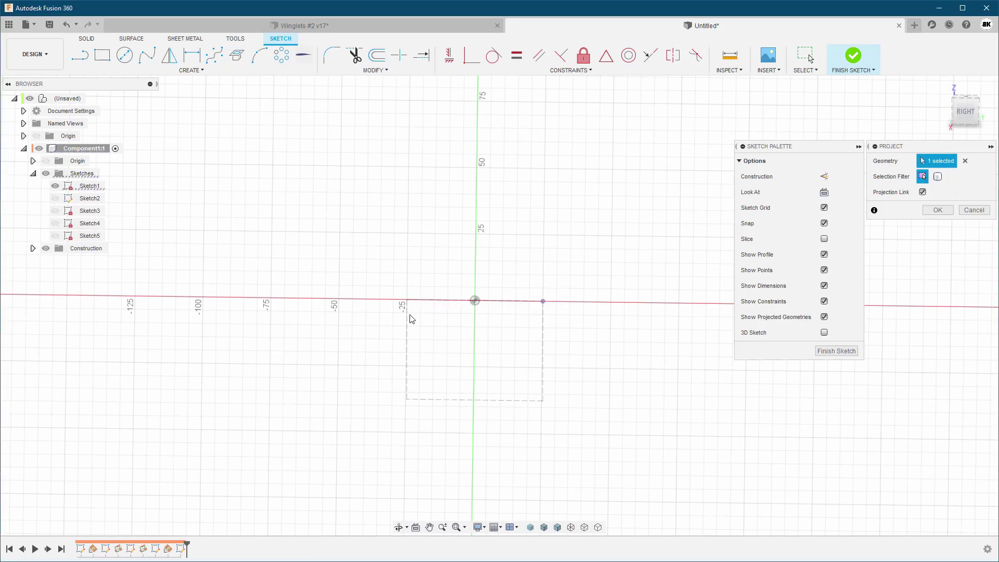
left_click(408, 304)
left_click(408, 300)
left_click(965, 161)
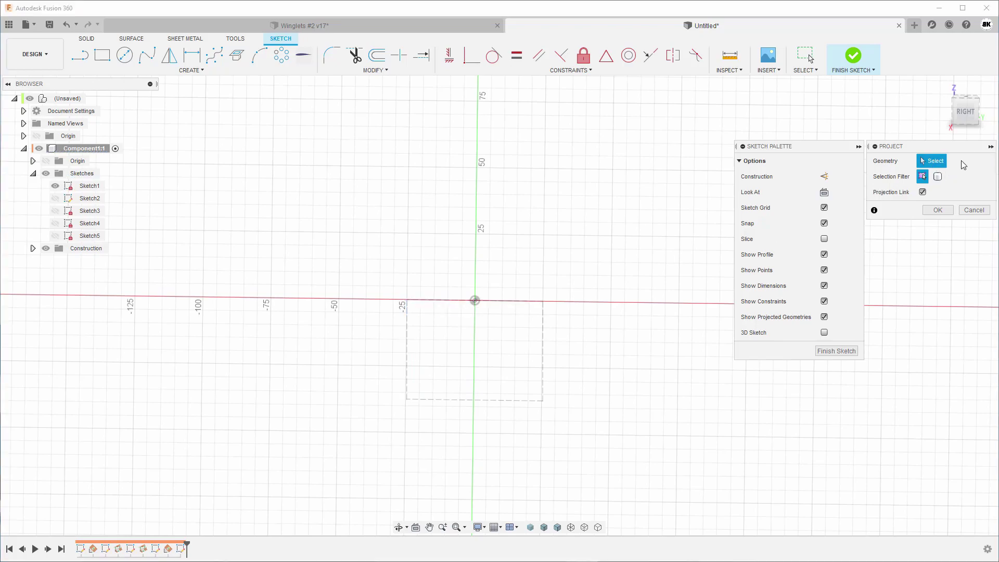
left_click(407, 307)
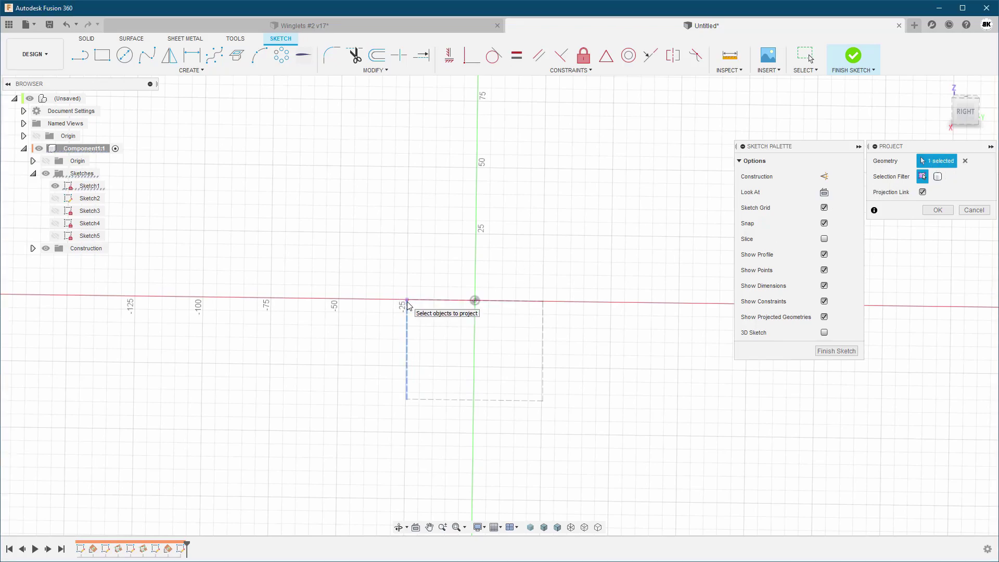
left_click(544, 304)
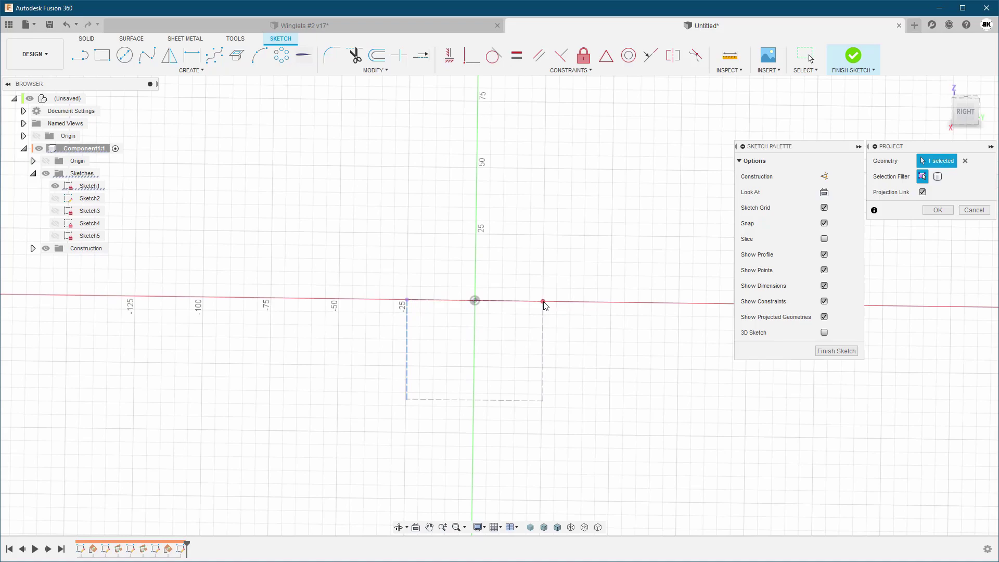
left_click(938, 210)
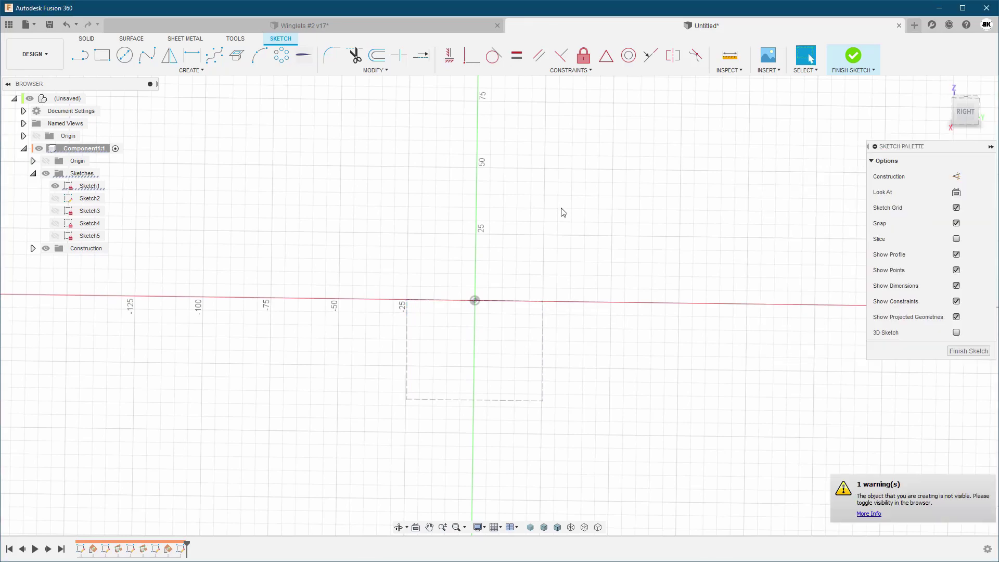
- Make the active Sketch5 visible and hide Sketch1
left_click(55, 185)
left_click(55, 235)
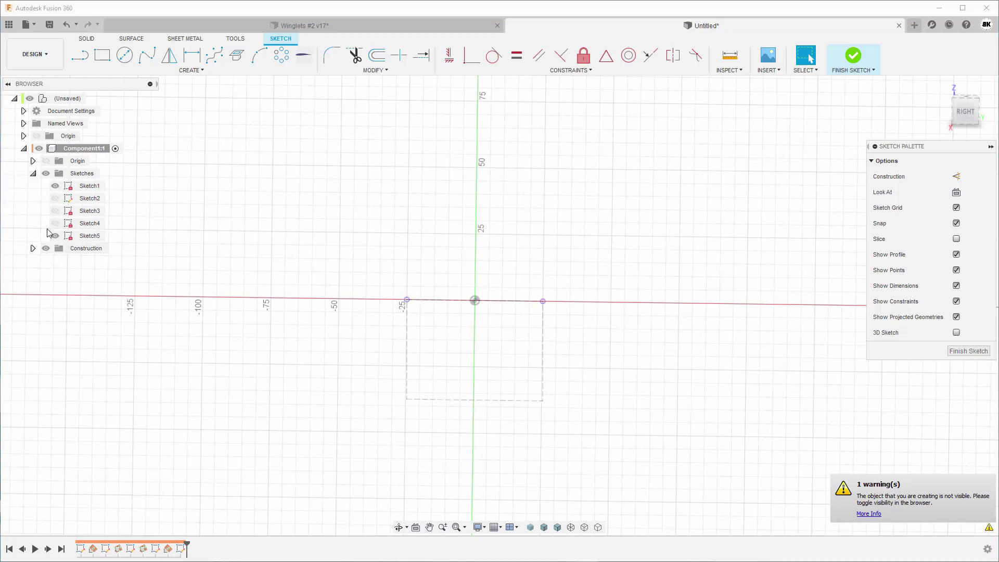
left_click(55, 186)
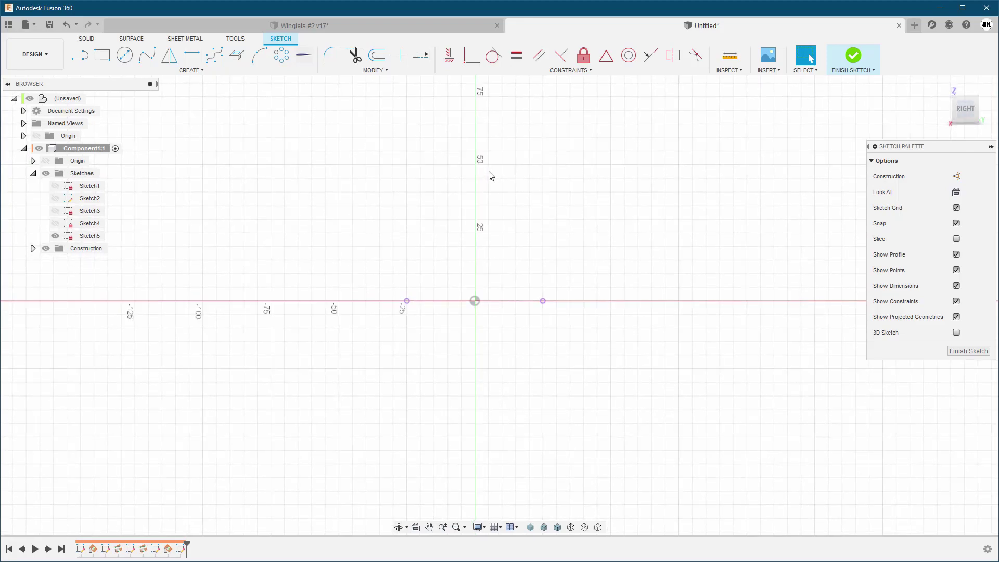
- Draw a chord line between the two projected root points and convert it to a construction line
key("l")
left_click(406, 301)
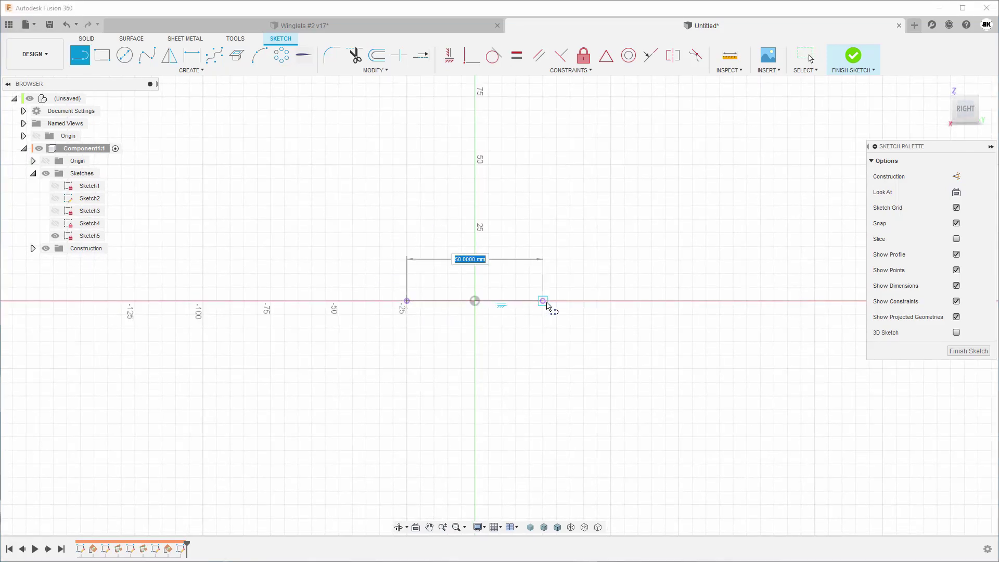
left_click(543, 301)
key("Escape")
key("Escape")
left_click(511, 302)
key("x")
left_click(528, 216)
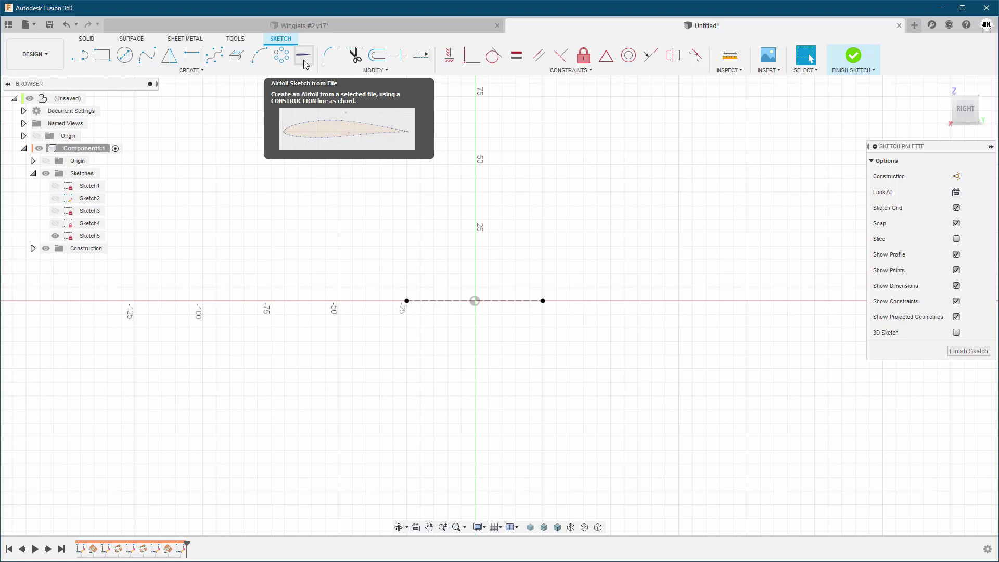
- Create an airfoil on the construction chord line with Airfoil Sketch from File, using clarky.dat
left_click(304, 57)
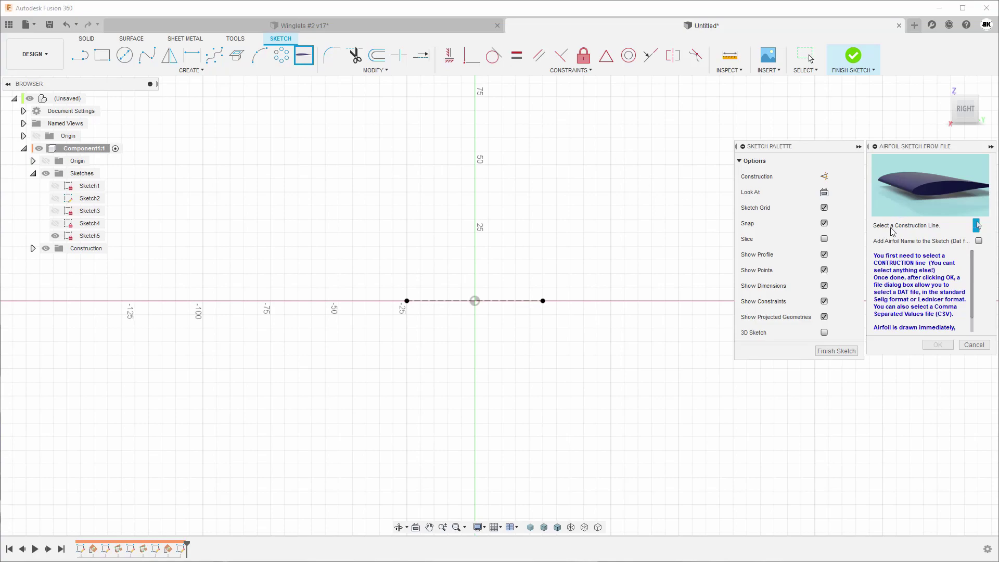
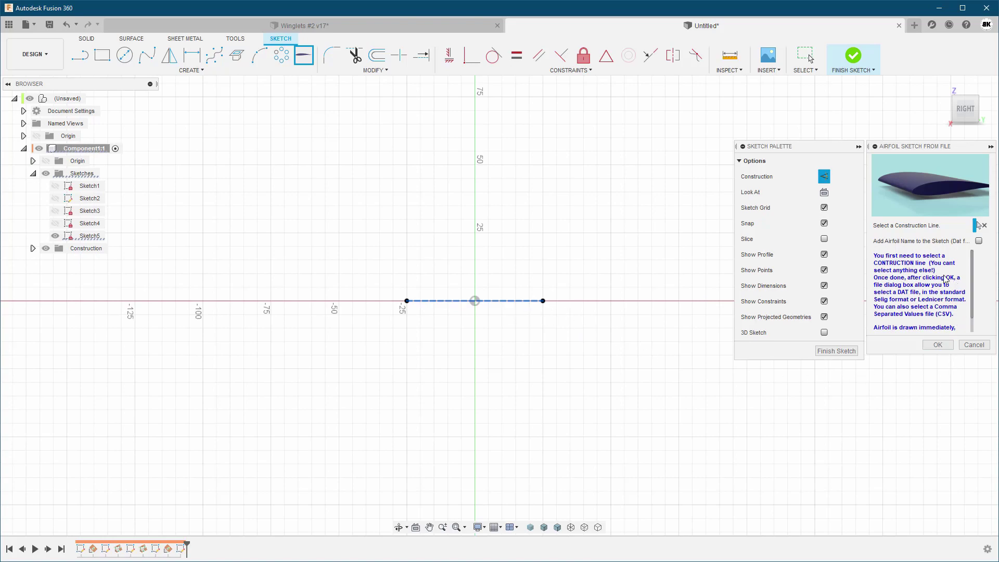
left_click(937, 346)
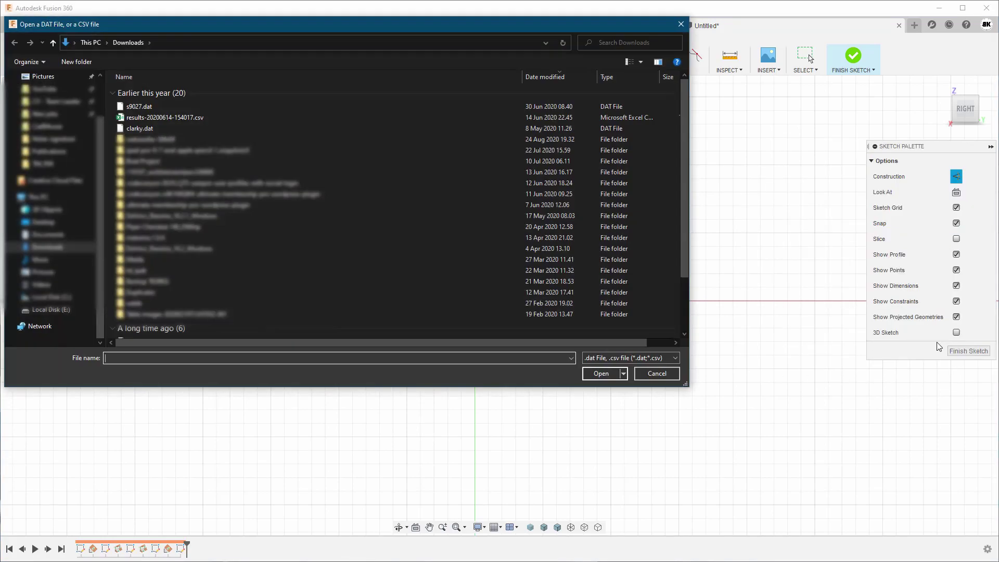
left_click(182, 128)
left_click(601, 373)
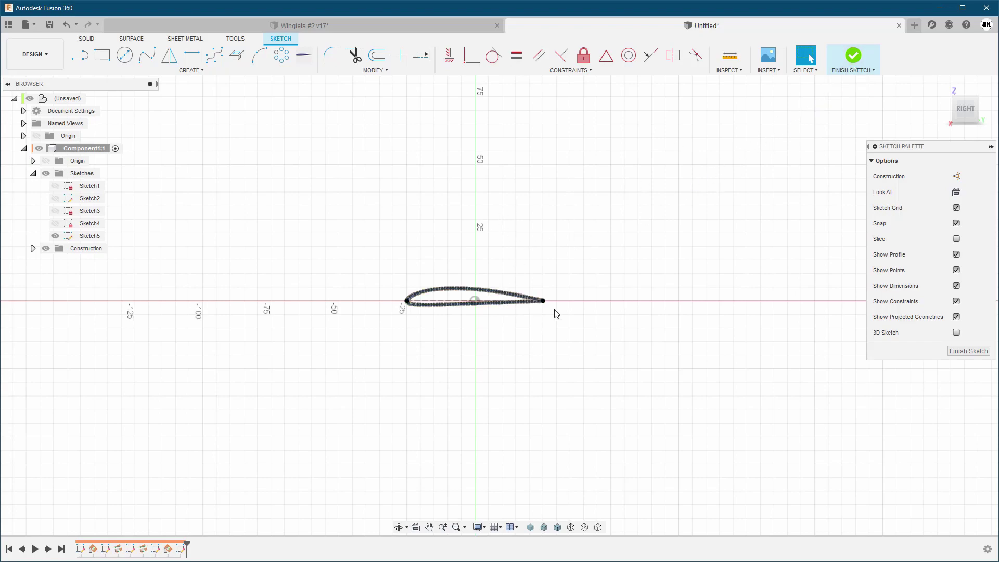
- Close the airfoil's trailing edge with a short vertical line between the upper and lower curve ends
scroll(544, 307, "up", 10)
scroll(541, 306, "up", 8)
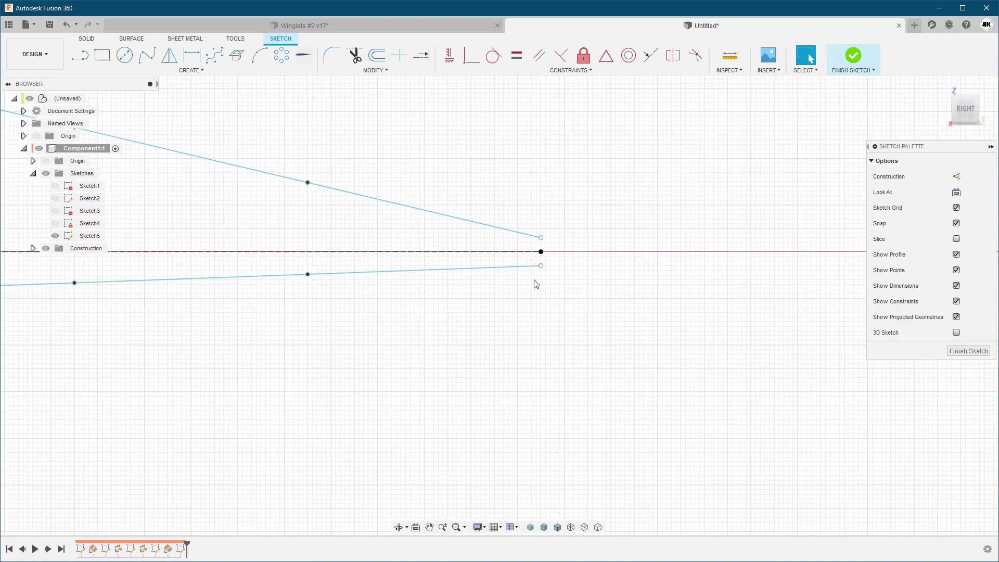
key("l")
left_click(541, 238)
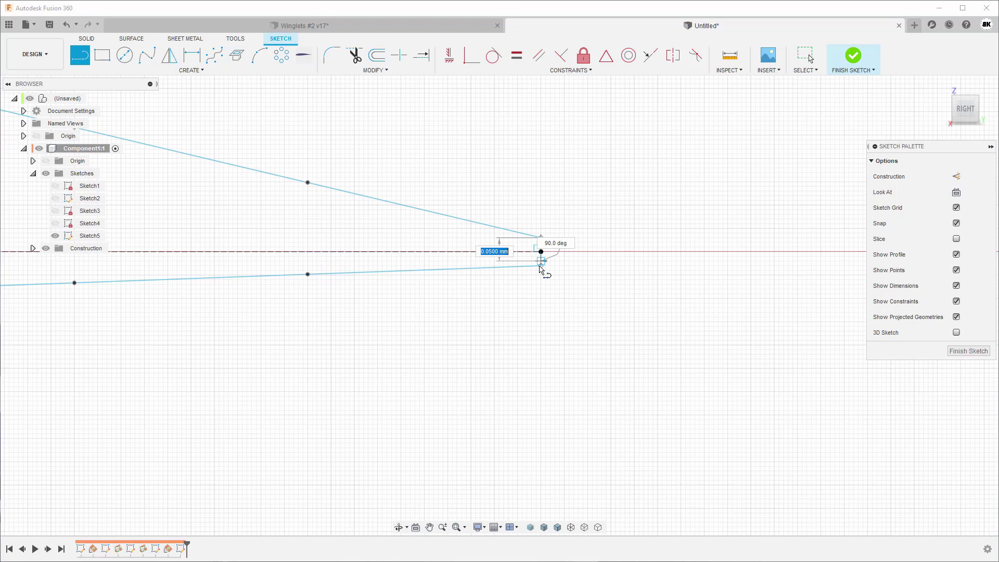
left_click(541, 265)
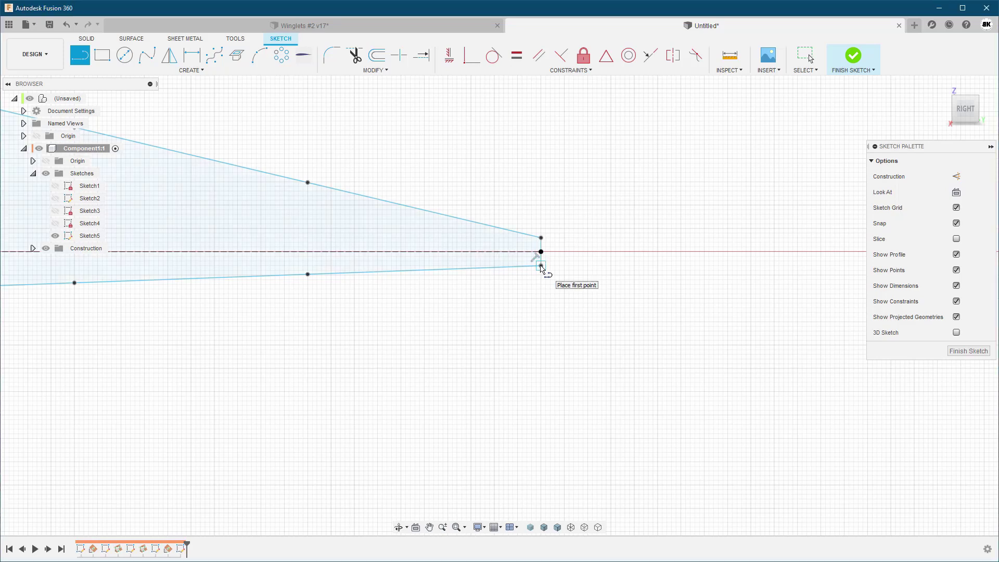
key("Escape")
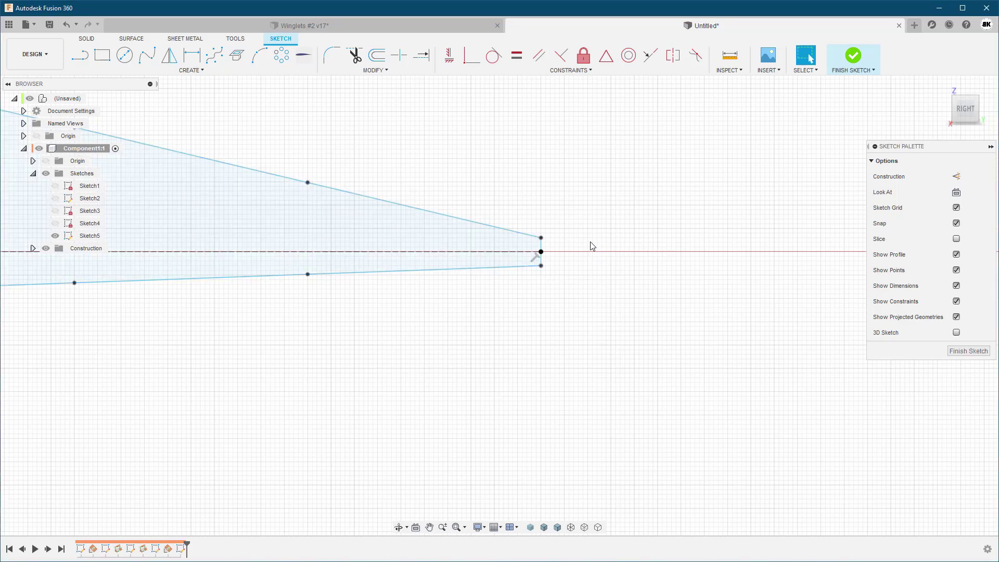
double_click(512, 234)
left_click(554, 243)
scroll(707, 260, "up", 3)
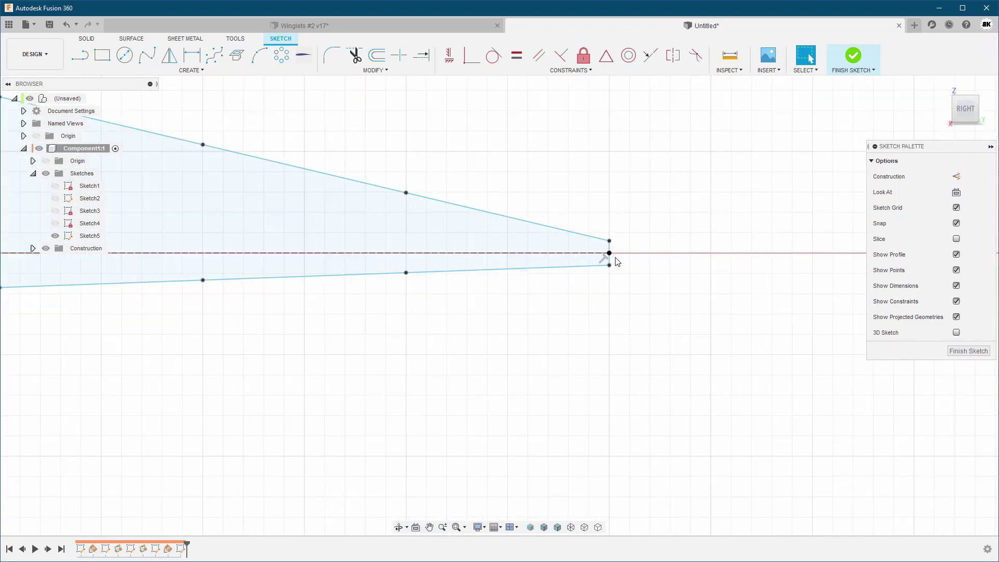
scroll(686, 270, "up", 4)
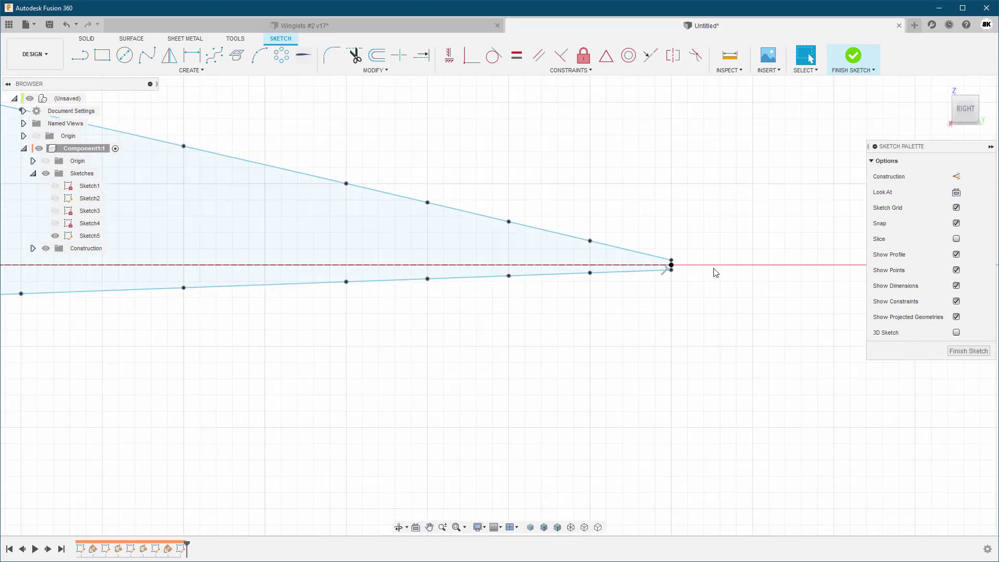
- Finish the airfoil sketch and show Sketch1 through Sketch4 again
scroll(769, 208, "down", 2)
left_click(854, 59)
scroll(614, 263, "down", 5)
scroll(739, 255, "down", 2)
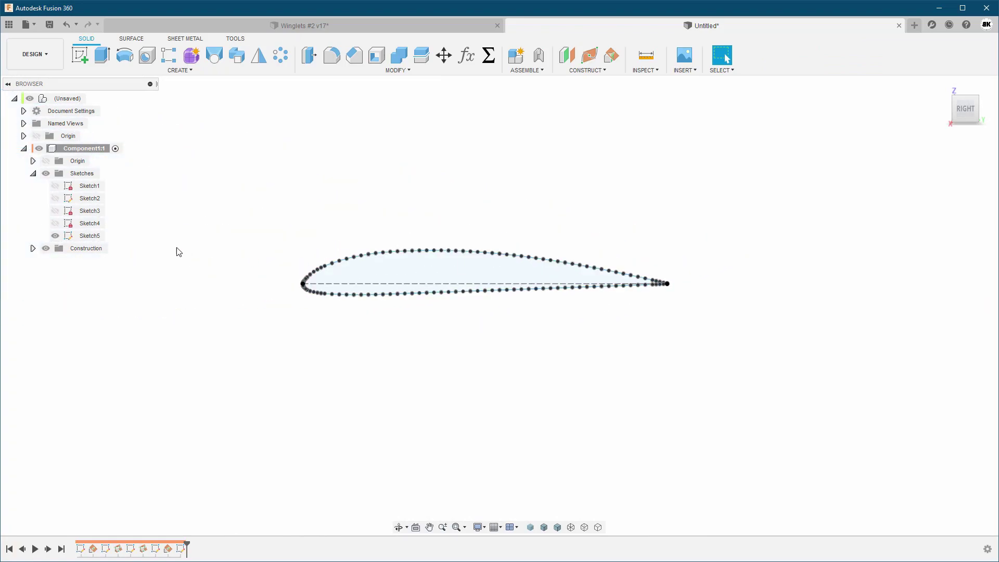
left_click(55, 223)
left_click(55, 211)
left_click(55, 198)
left_click(56, 186)
scroll(551, 349, "down", 2)
middle_click_drag(553, 348, 531, 338, "shift")
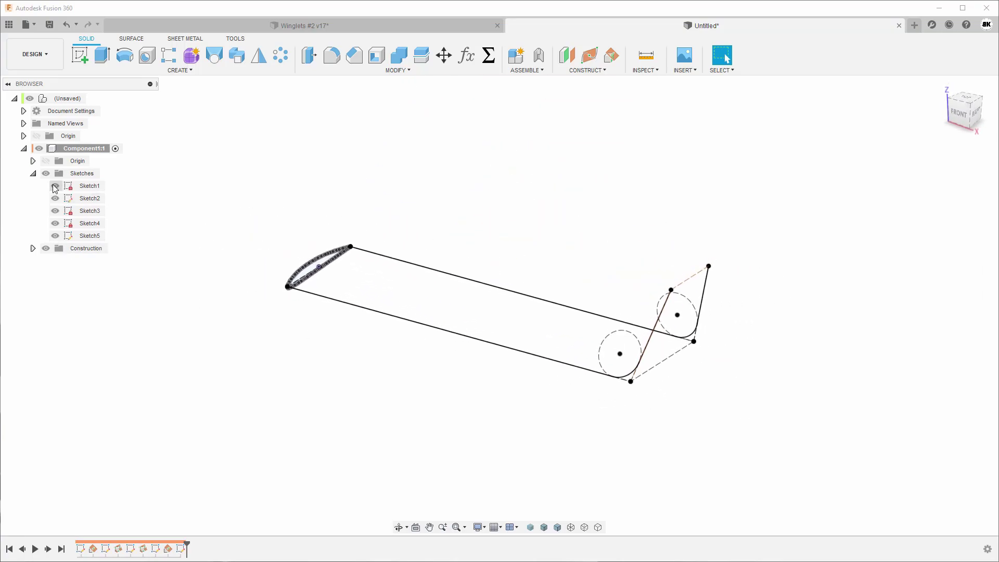
- Hide Sketch1 and Sketch2 and set up a Path + Guide Rail sweep with the closed airfoil as the profile
left_click(54, 186)
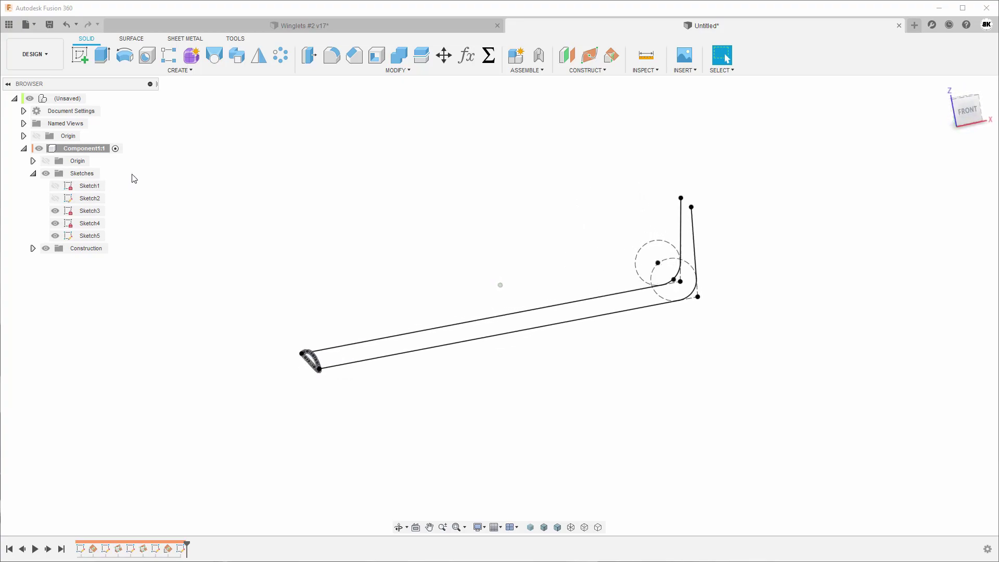
left_click(239, 58)
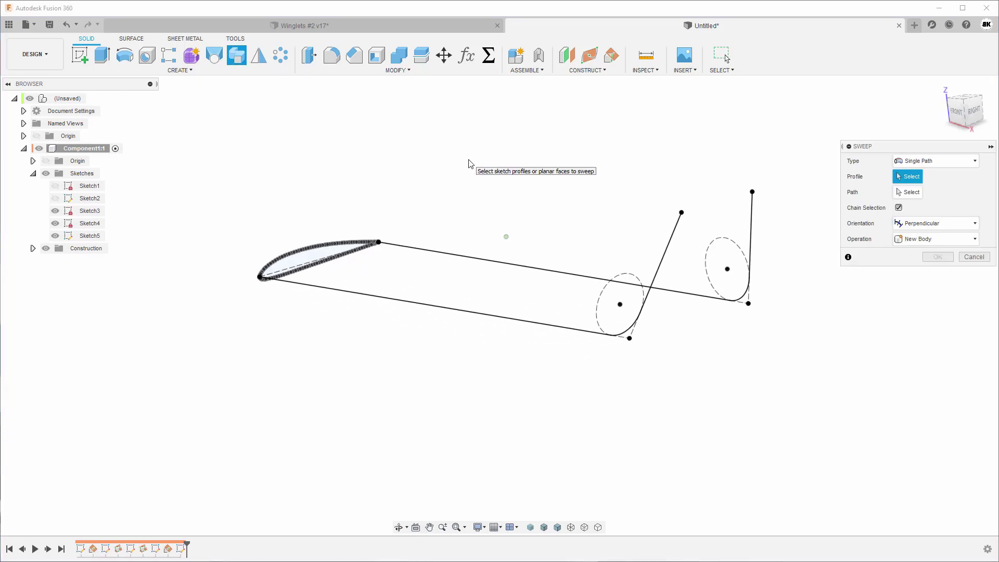
left_click(378, 195)
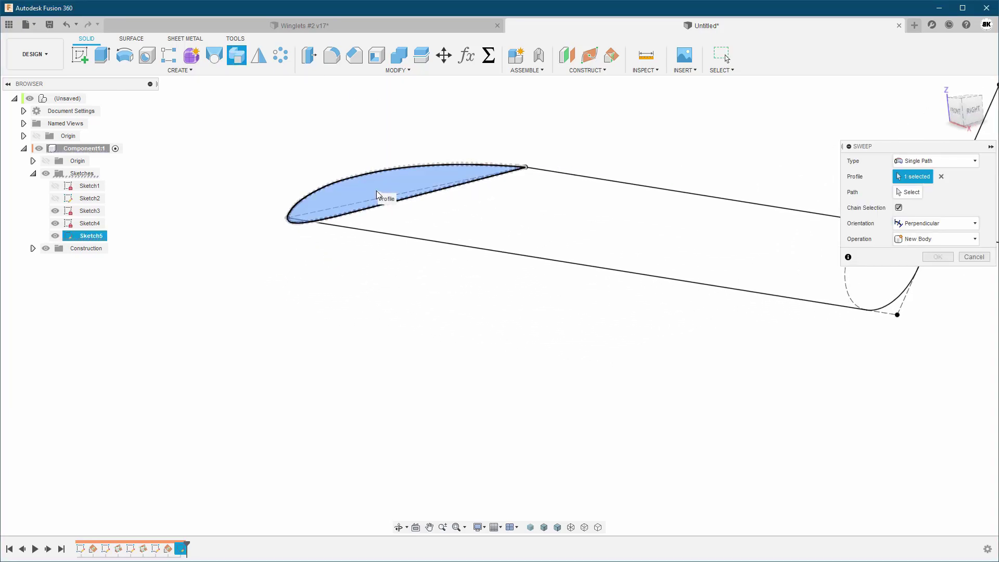
left_click(934, 161)
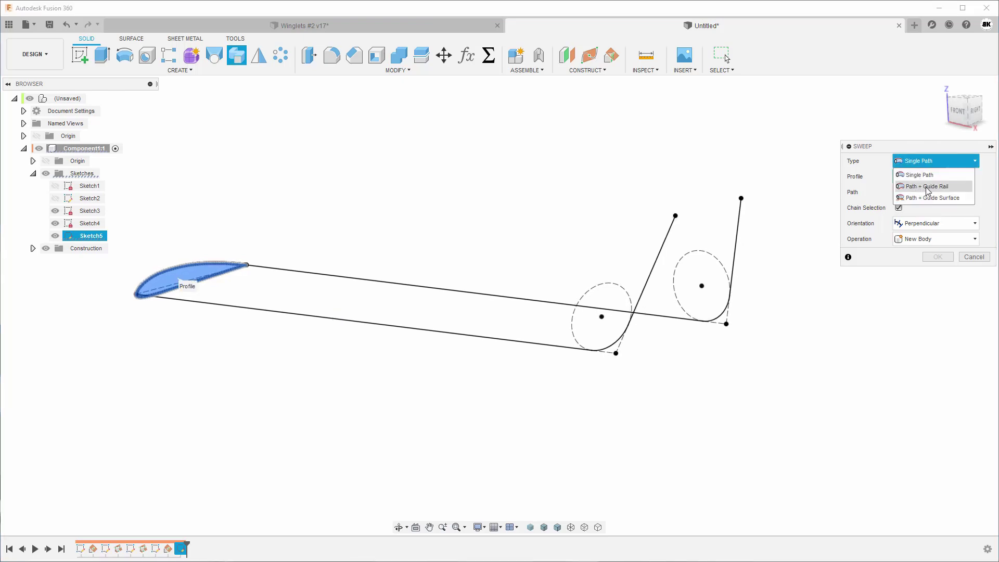
left_click(938, 190)
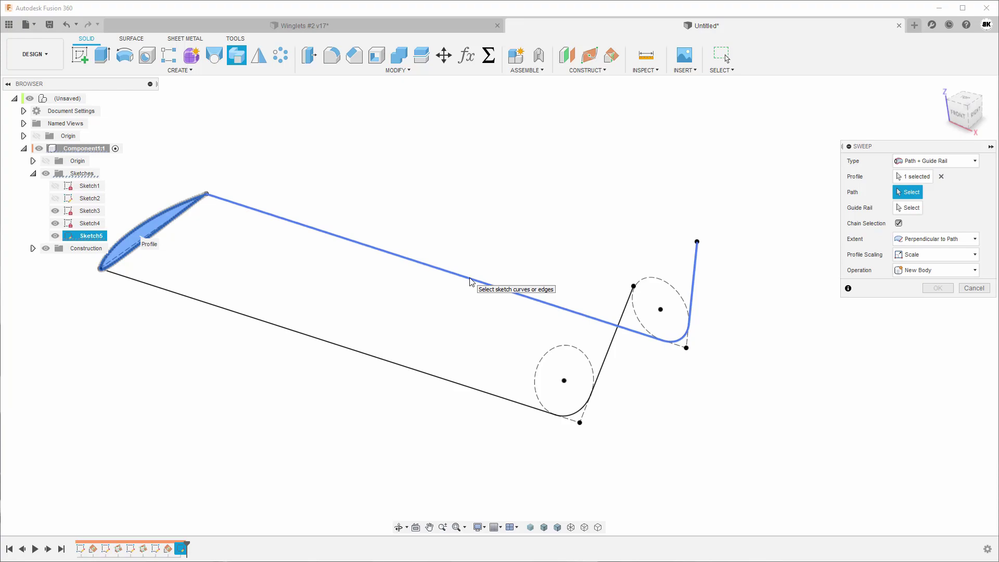
- Sweep the airfoil into a new body, using the trailing-edge line chain as path and the leading-edge line chain as guide rail
left_click(471, 282)
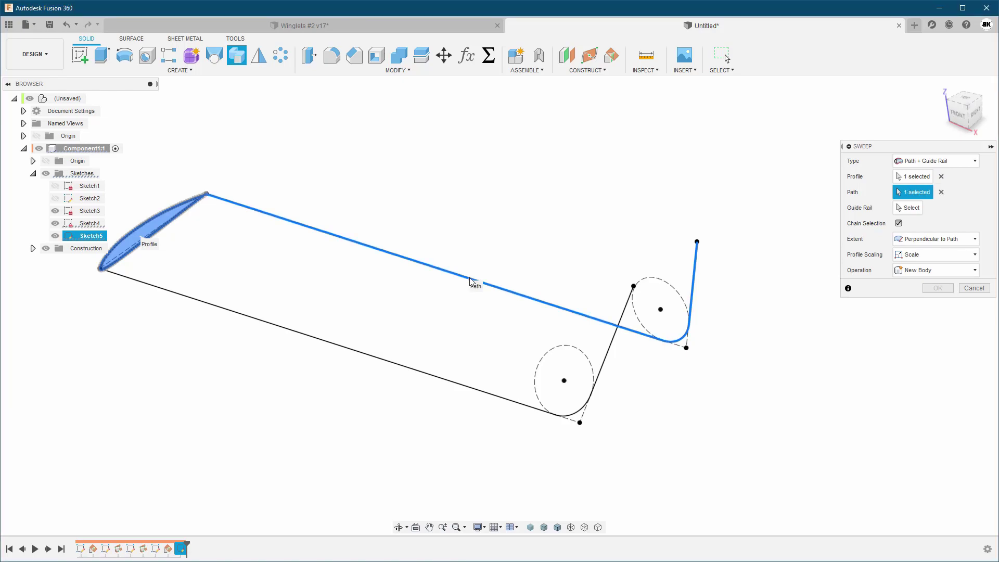
left_click(907, 208)
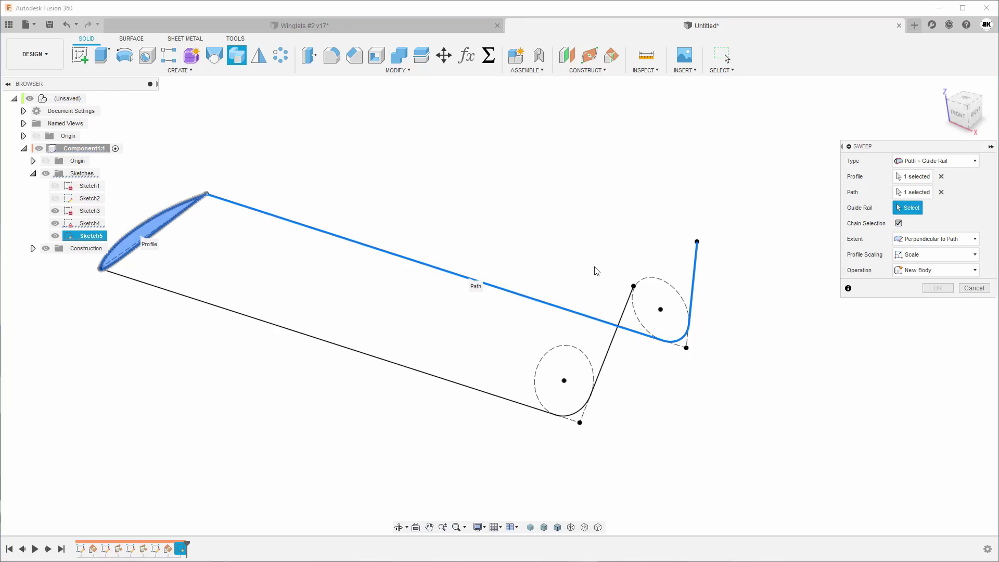
left_click(415, 362)
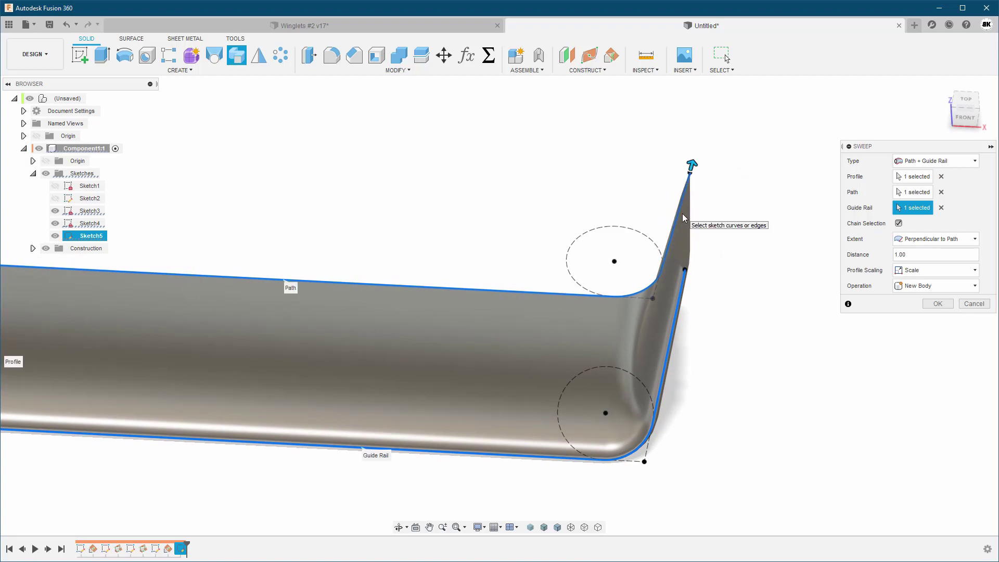
scroll(692, 216, "down", 5)
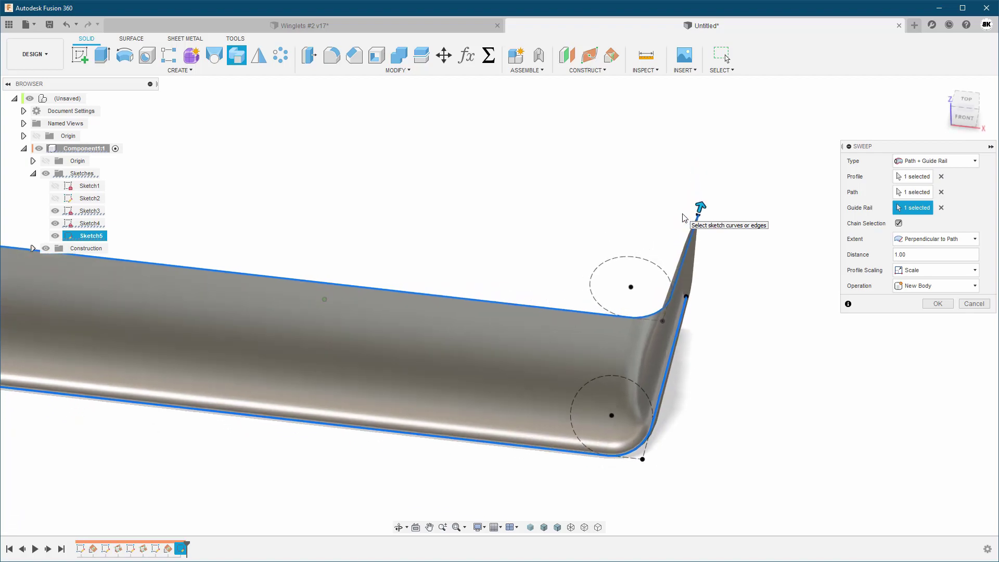
middle_click_drag(622, 223, 409, 274, "shift")
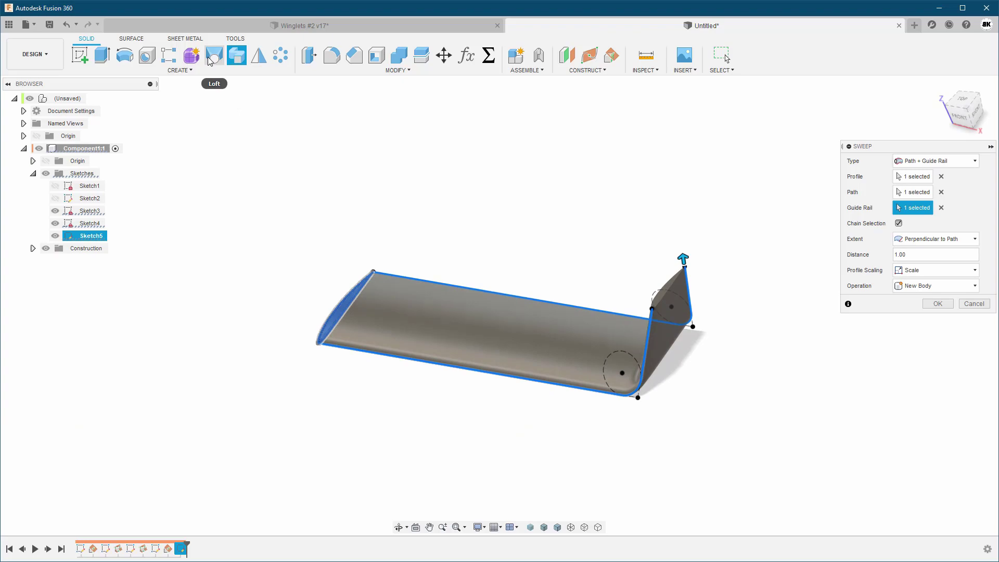
left_click(936, 305)
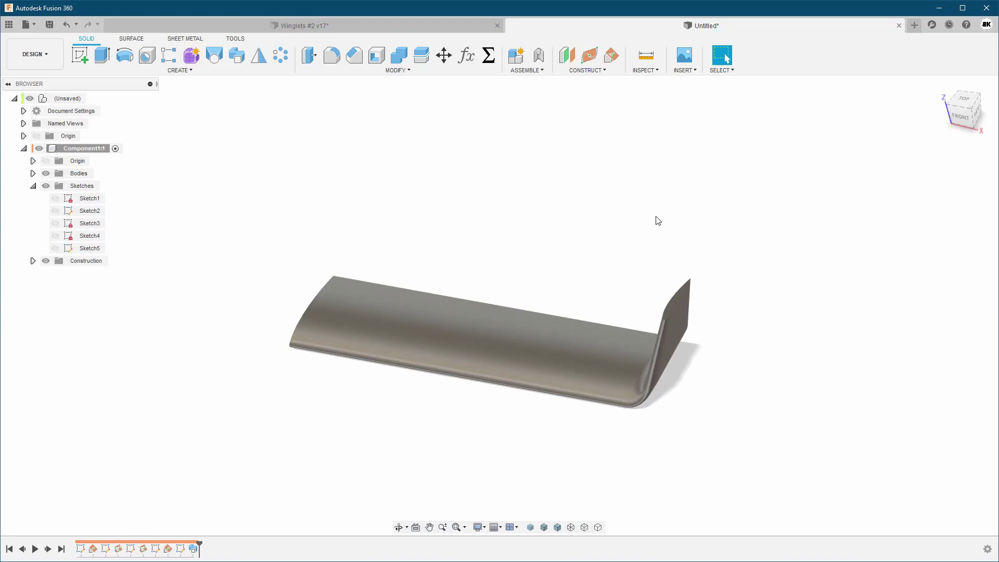
- Set the user parameter Winglets_Angle to 50 deg
middle_click_drag(658, 220, 673, 367, "shift")
left_click(714, 348)
middle_click_drag(724, 246, 466, 56, "shift")
left_click(466, 57)
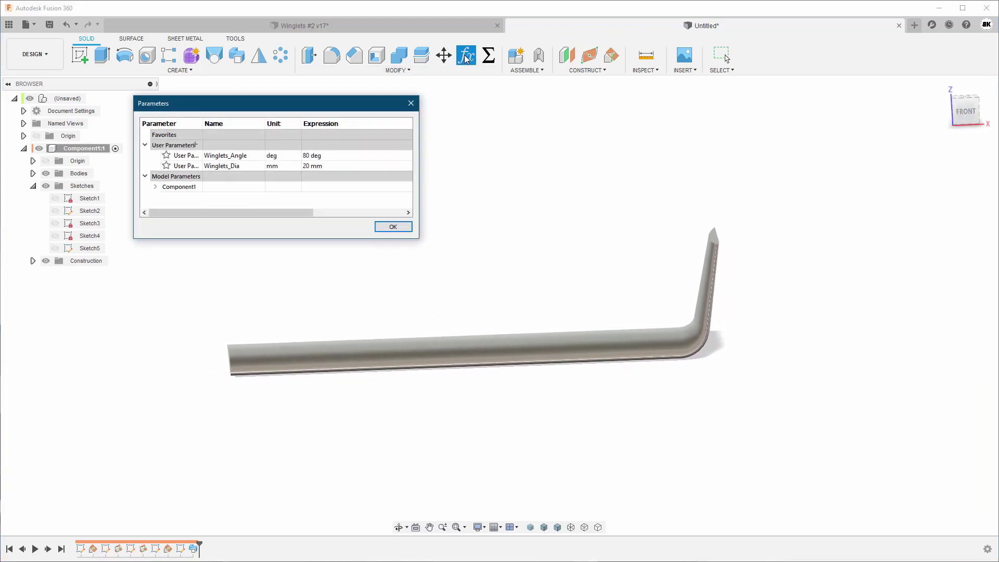
double_click(313, 156)
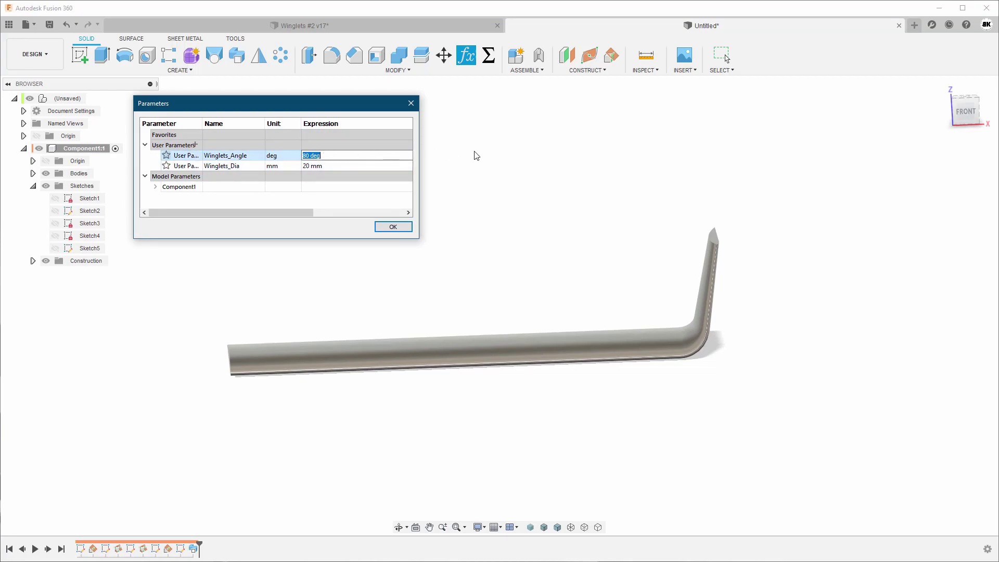
key("Return")
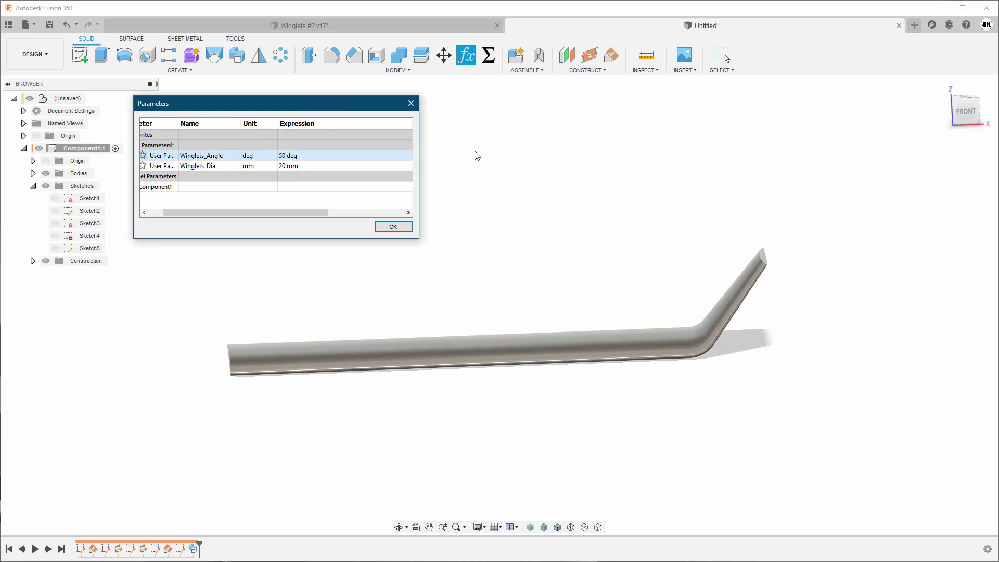
- Try a Winglets_Dia value of 10 mm and inspect the bend between wing and winglet
double_click(320, 166)
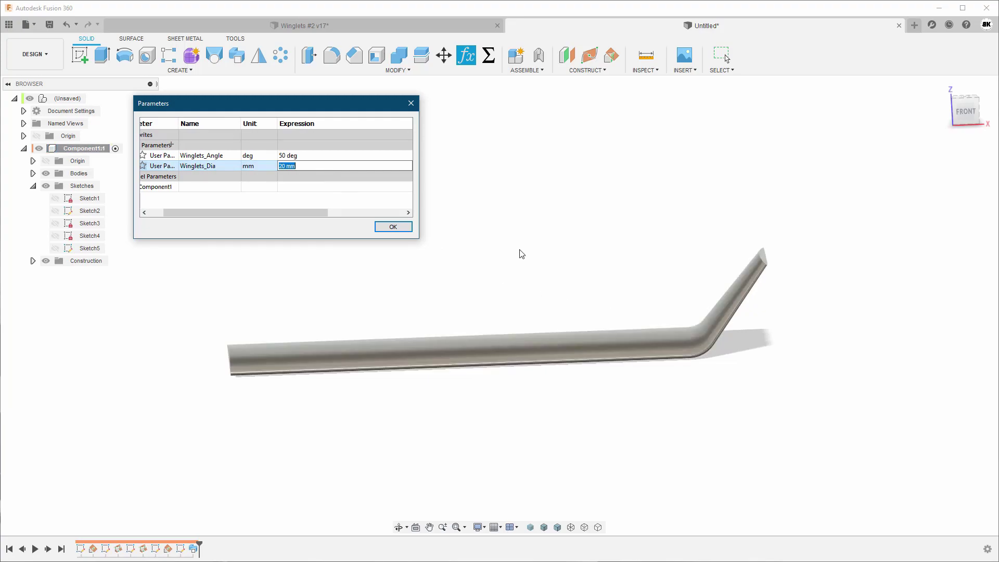
key("Return")
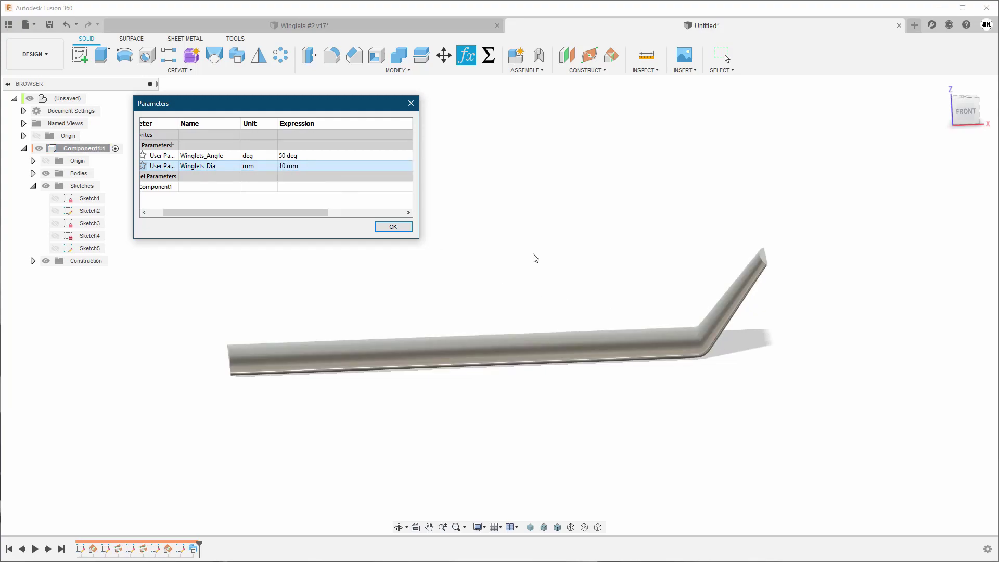
scroll(763, 360, "up", 5)
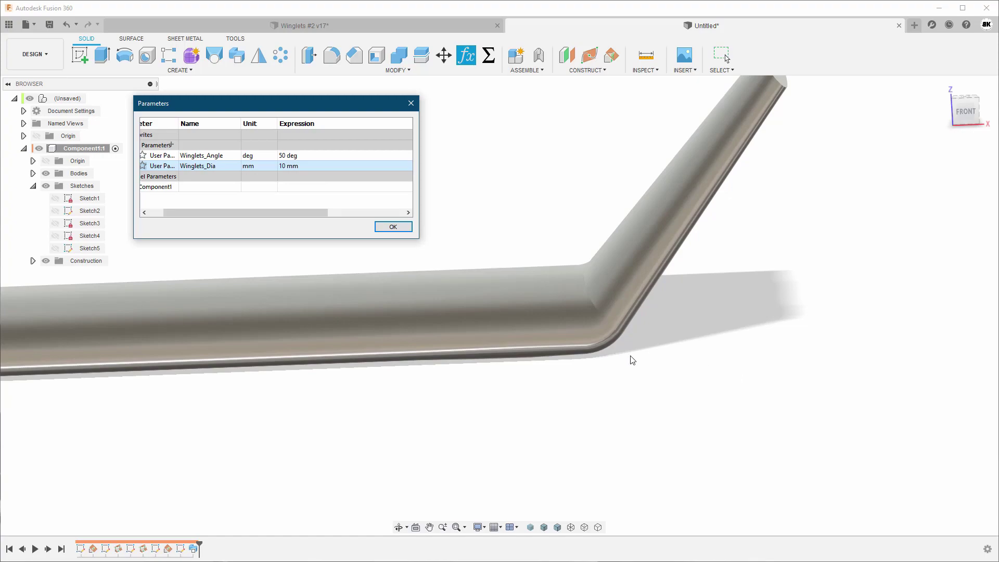
- Set the user parameter Winglets_Dia to 50 mm and inspect the whole wing from several sides
left_click(297, 167)
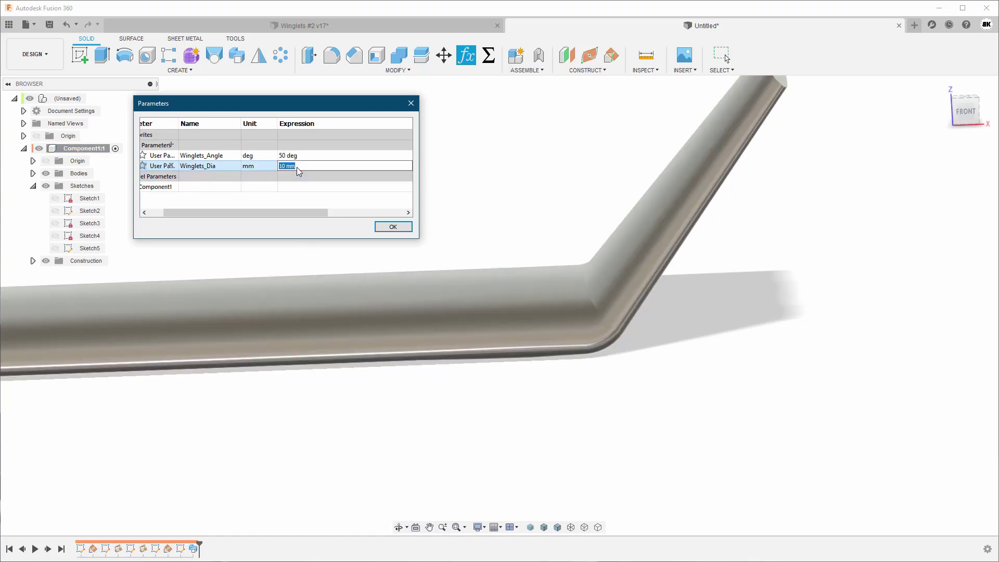
type("50")
key("Return")
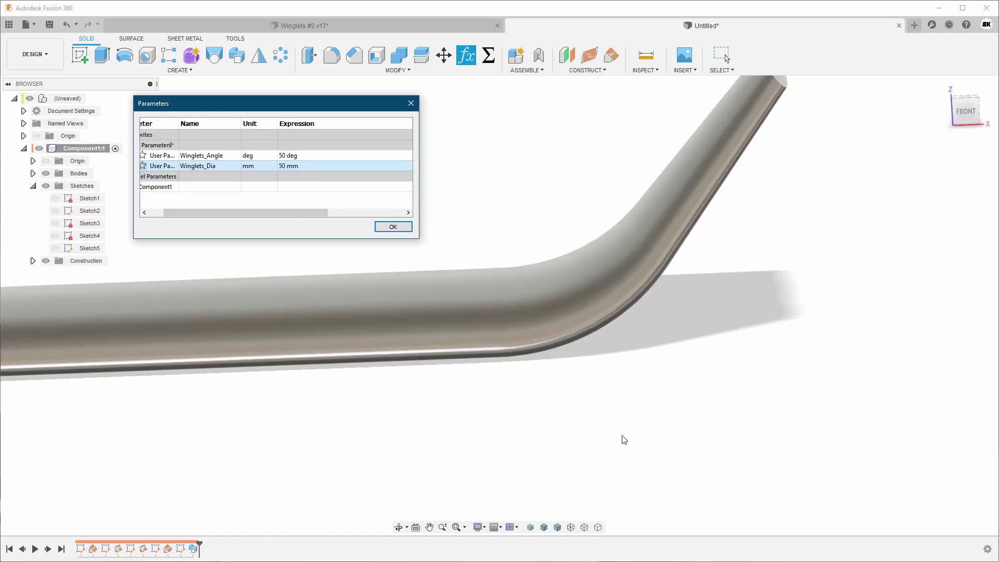
scroll(647, 502, "down", 3)
scroll(799, 317, "down", 3)
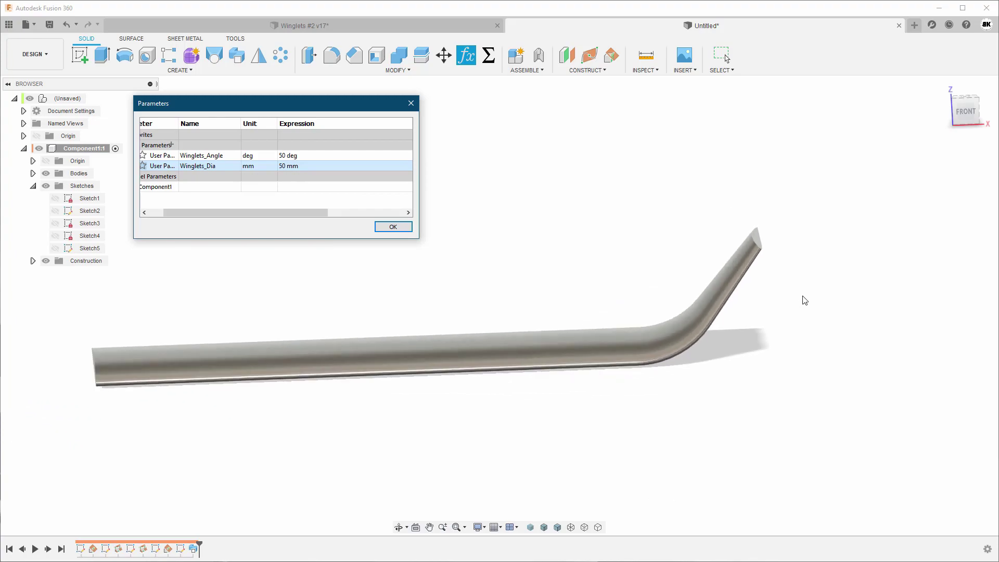
middle_click_drag(453, 305, 571, 323, "shift")
middle_click_drag(356, 257, 352, 257, "shift")
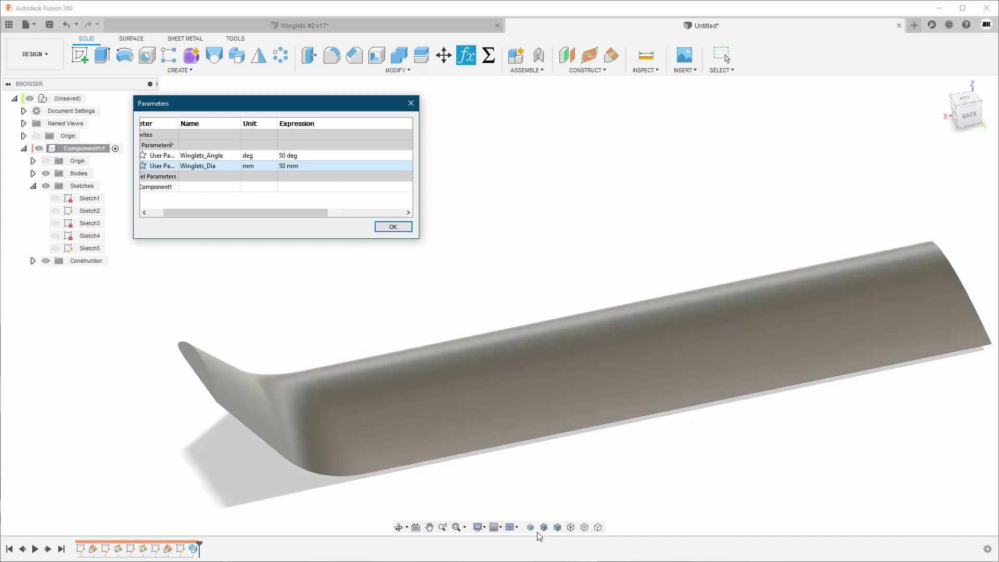
- Display the wing shaded with visible edges and examine the curved transition into the winglet
left_click(557, 527)
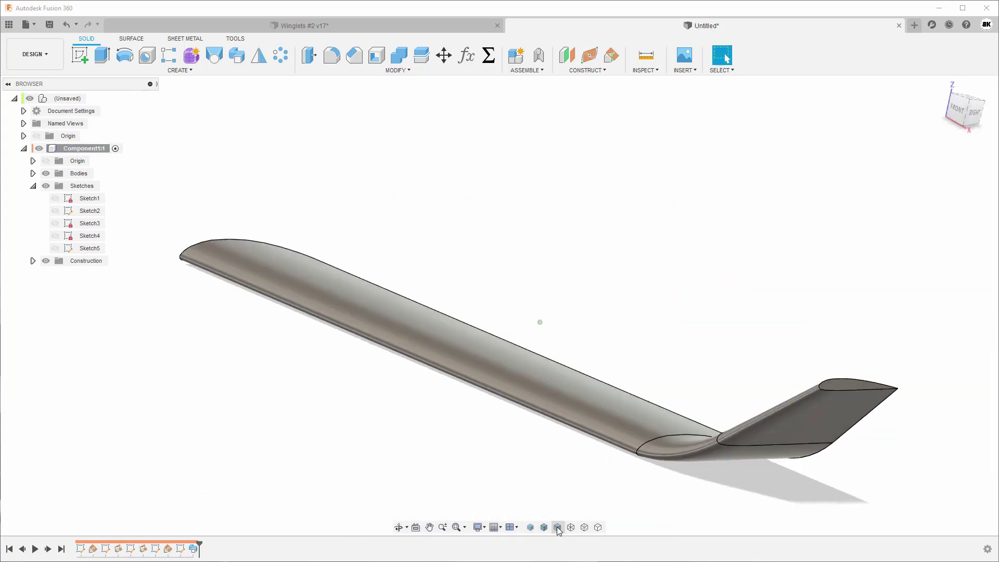
scroll(723, 371, "up", 5)
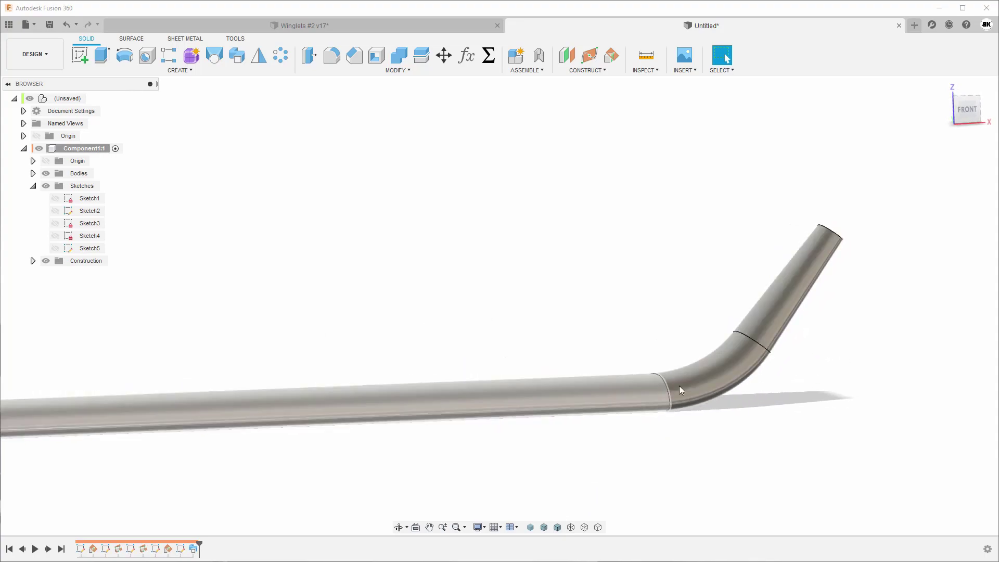
middle_click_drag(754, 354, 722, 351, "shift")
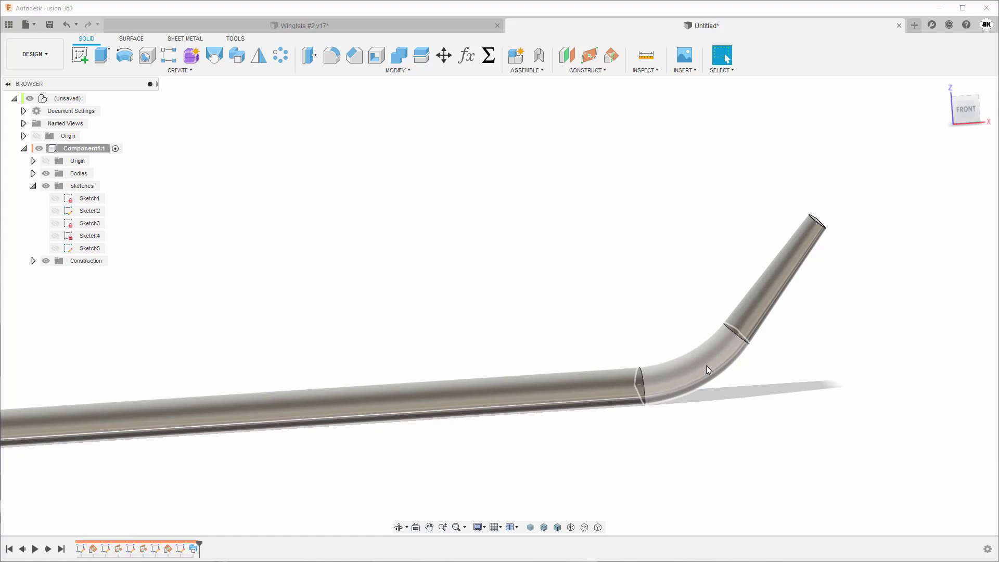
middle_click_drag(595, 323, 528, 299, "shift")
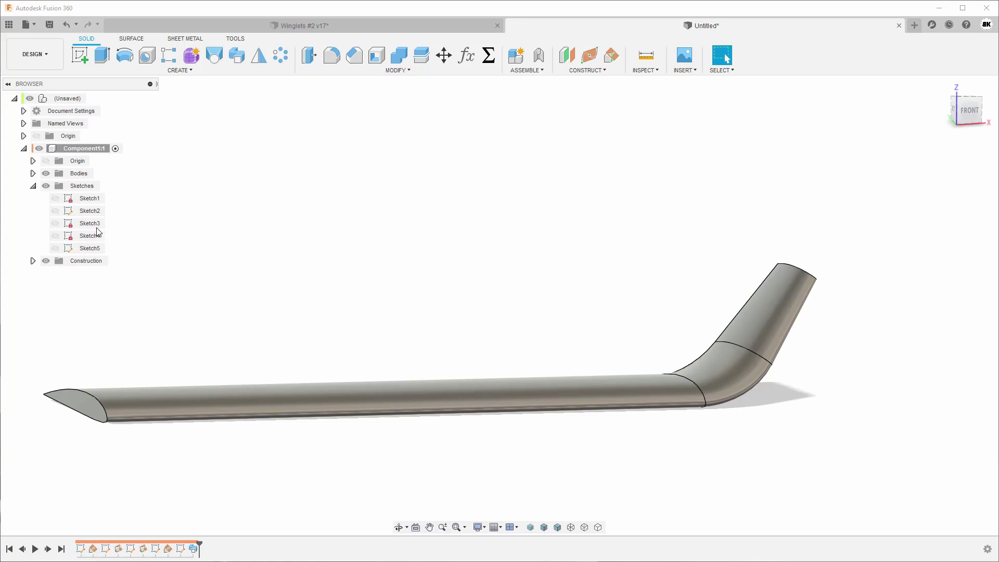
- Show Sketch1 and Sketch2 over the wing body for reference, hide both again and view the finished wing
left_click(55, 198)
left_click(55, 212)
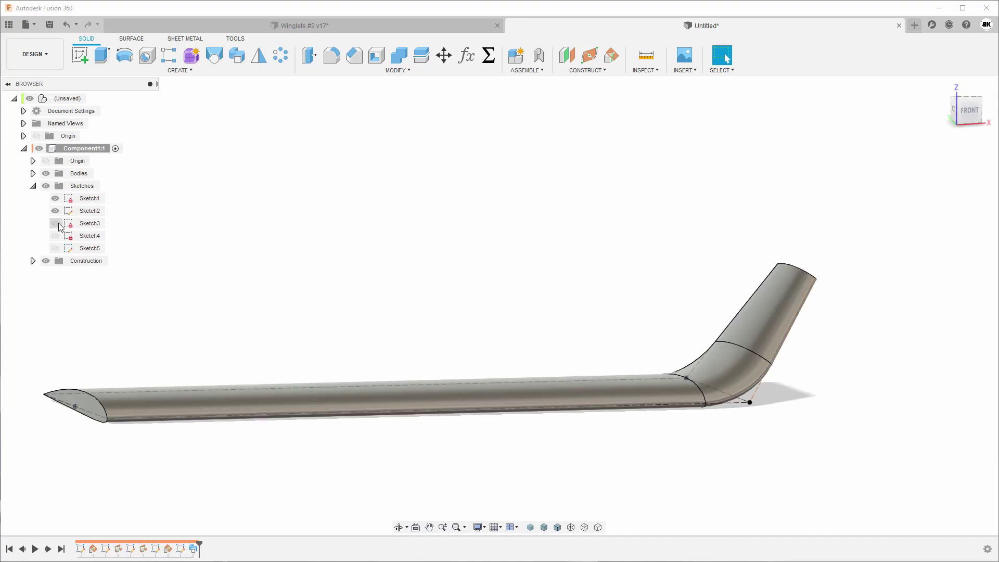
left_click(55, 211)
left_click(55, 198)
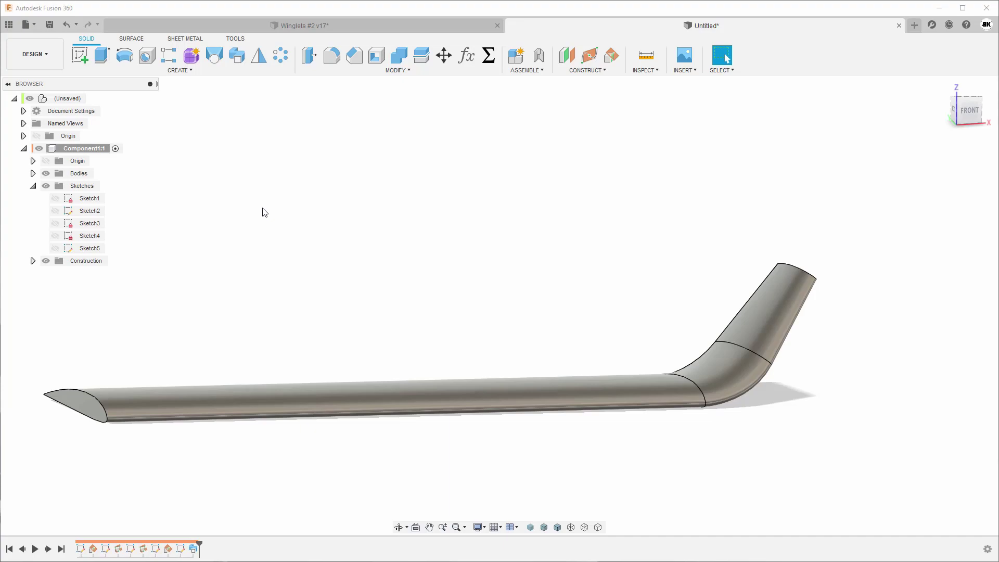
middle_click_drag(264, 212, 416, 270, "shift")
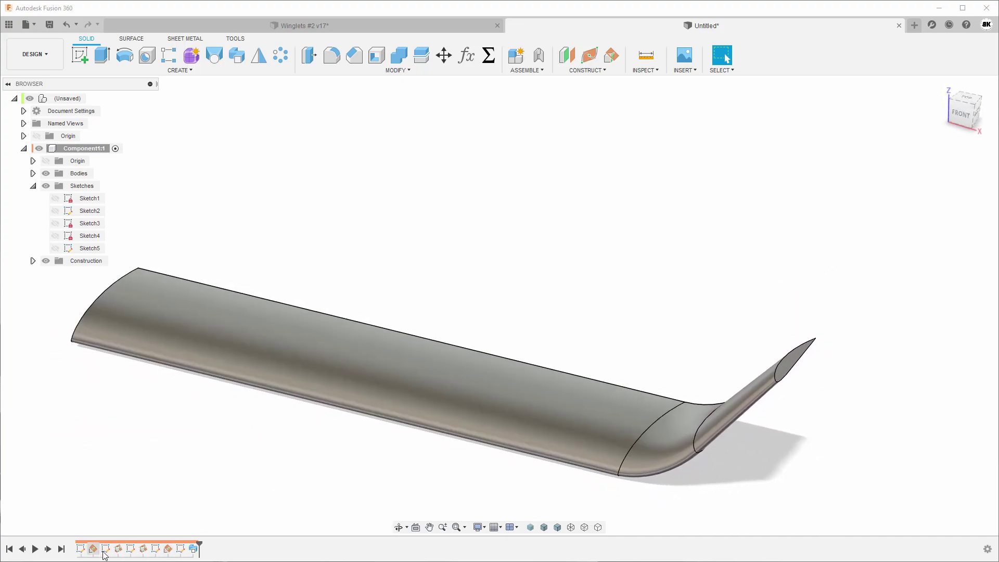
scroll(254, 502, "down", 2)
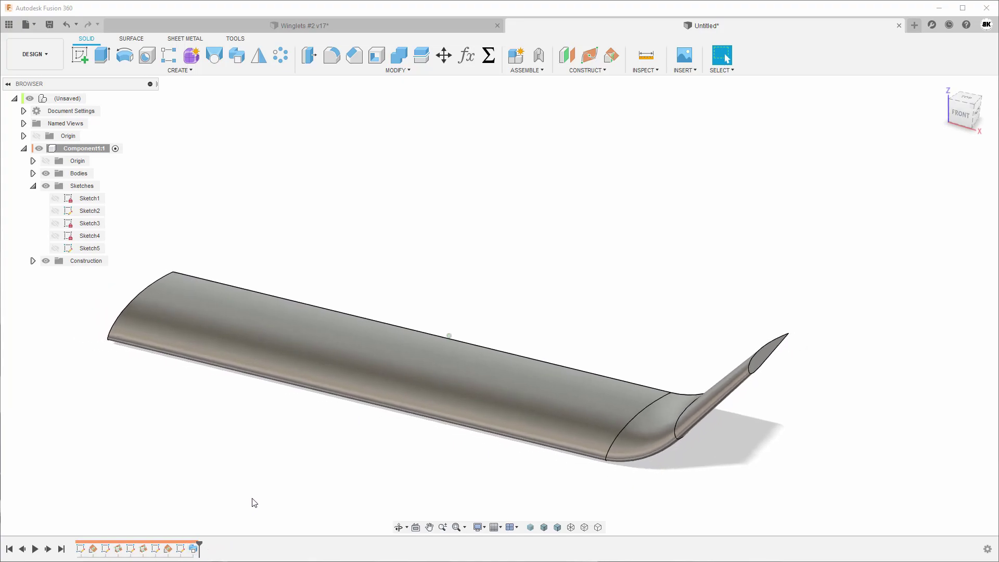
middle_click_drag(254, 502, 527, 227, "shift")
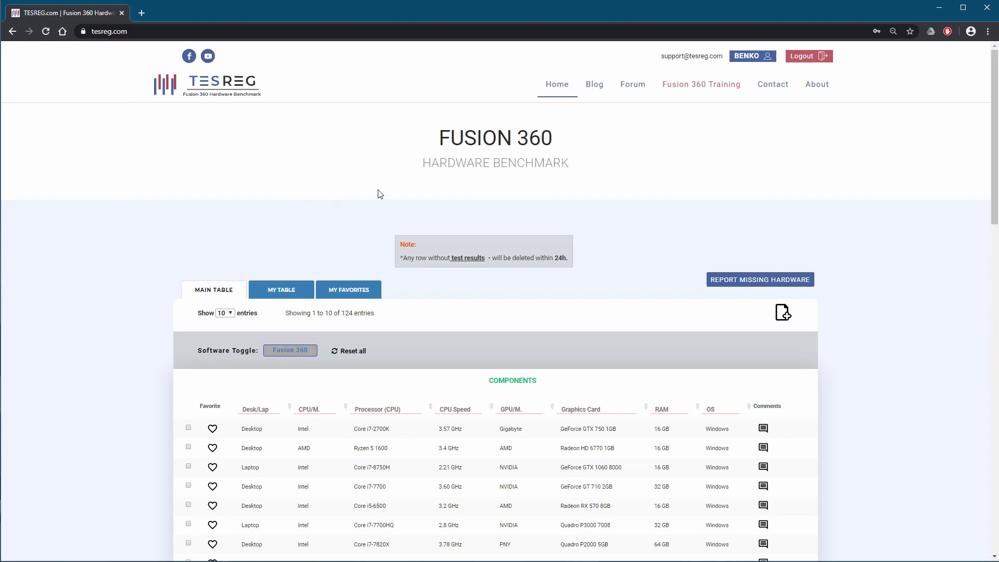
- Switch to the TESREG website in the browser and examine the testing instructions and the hardware benchmark table with its Fusion 360 results
scroll(380, 194, "down", 3)
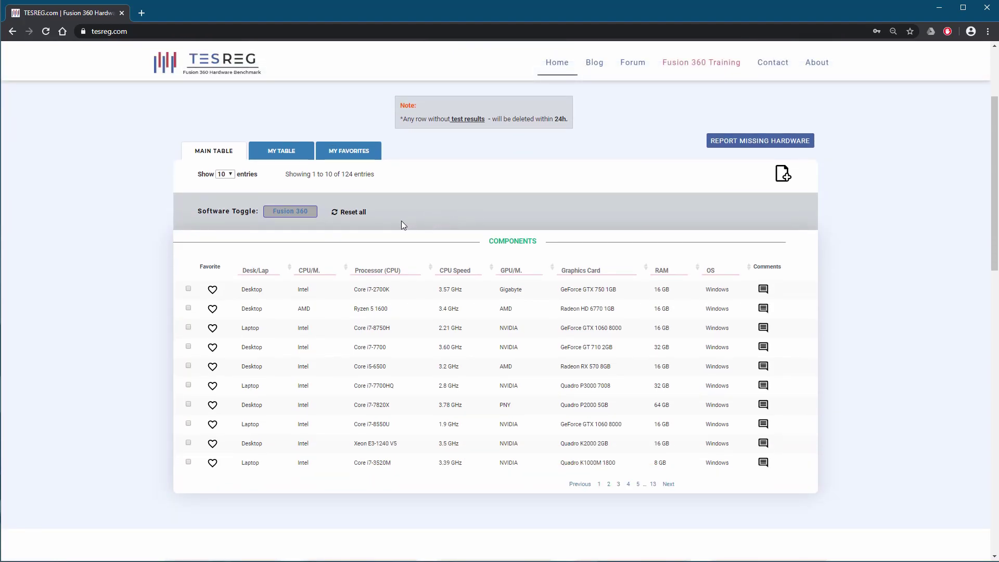
scroll(472, 247, "down", 13)
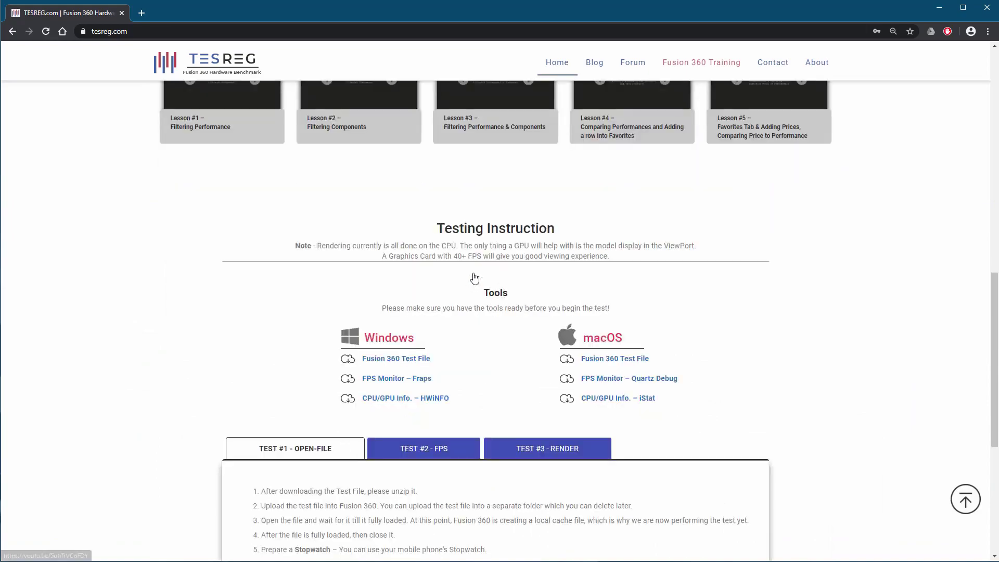
scroll(450, 389, "up", 10)
scroll(450, 389, "up", 3)
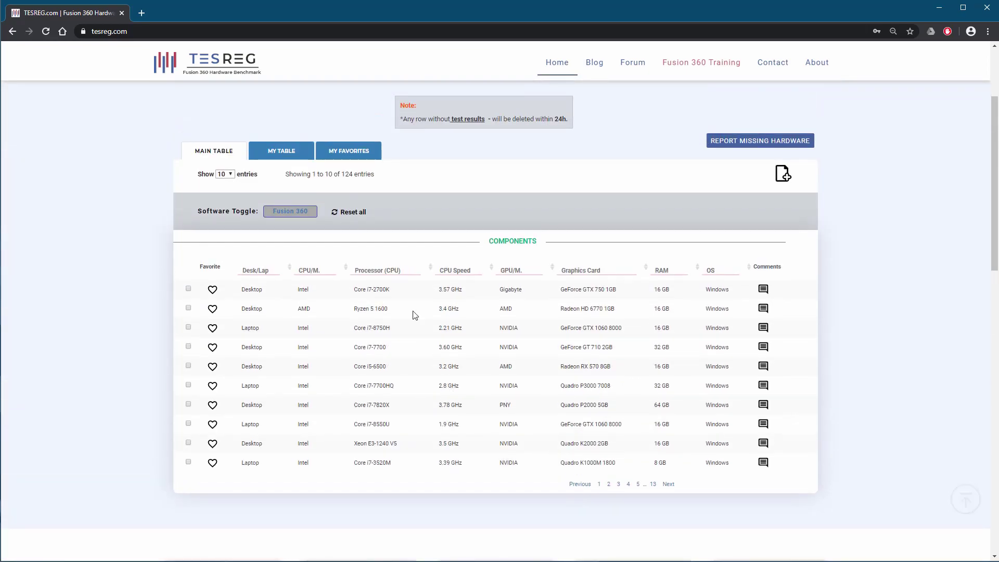
left_click(289, 214)
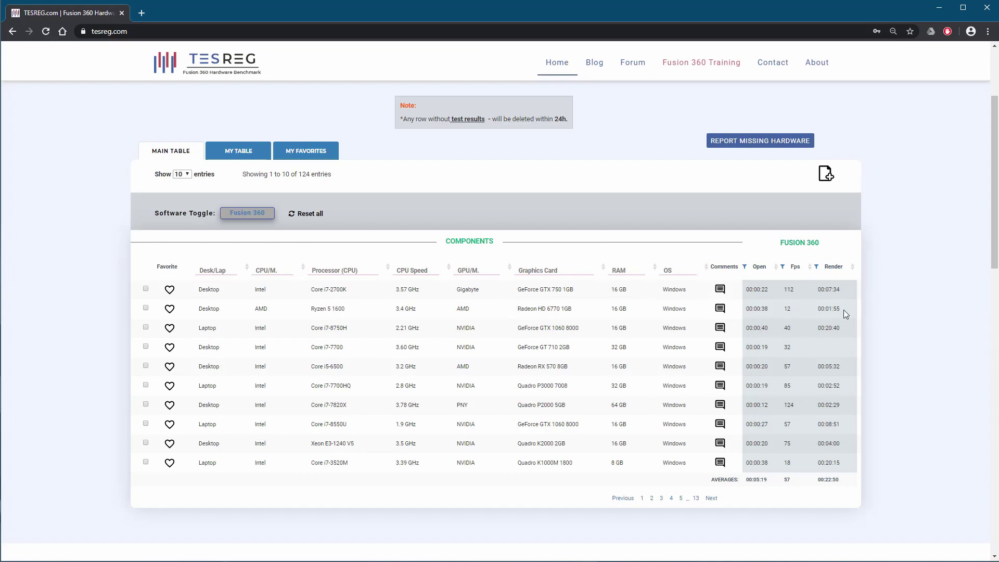
scroll(382, 359, "up", 1)
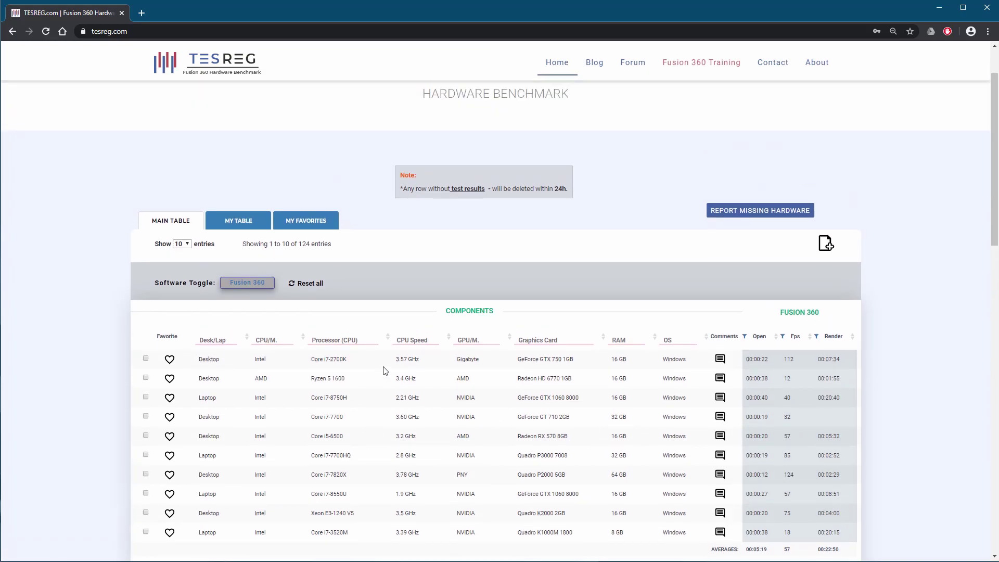
scroll(377, 371, "down", 1)
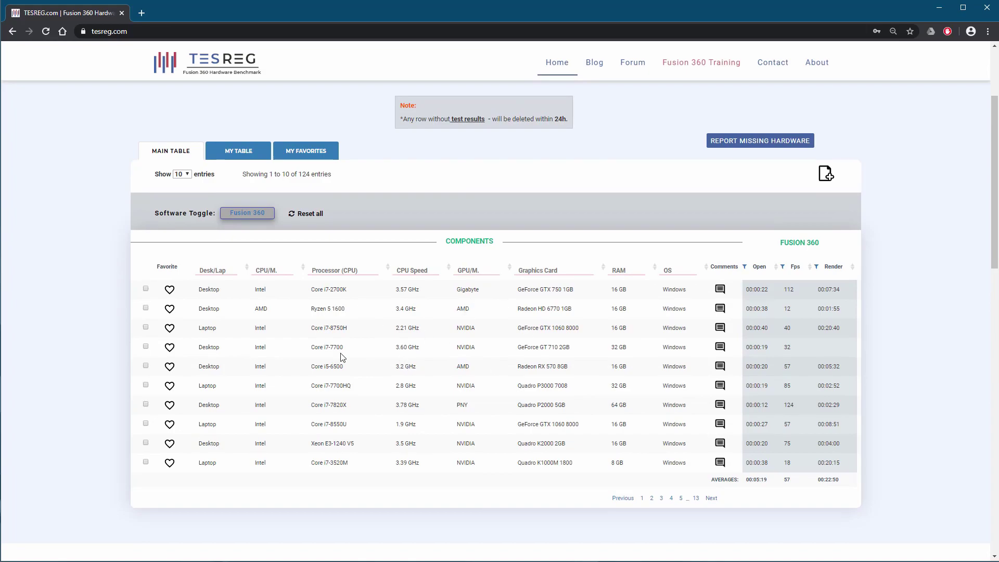
scroll(411, 354, "up", 3)
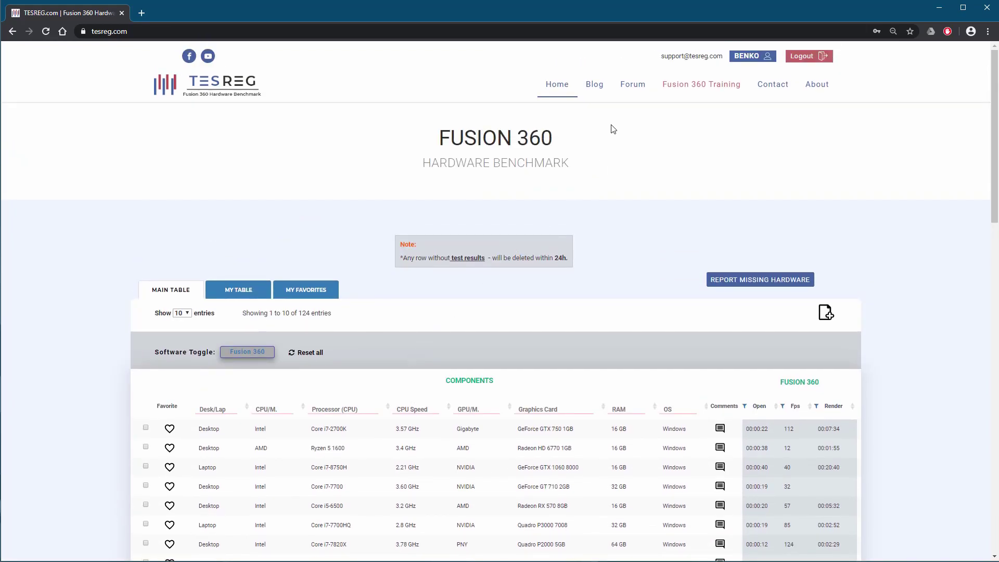
- Open the TESREG forum and look through its General and Fusion 360 support sections
left_click(634, 90)
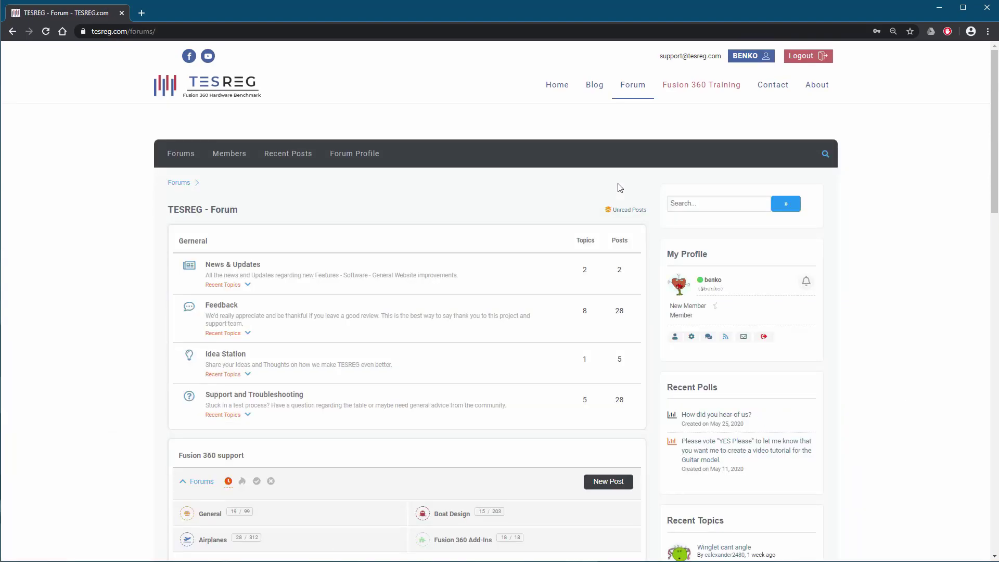
scroll(619, 187, "down", 3)
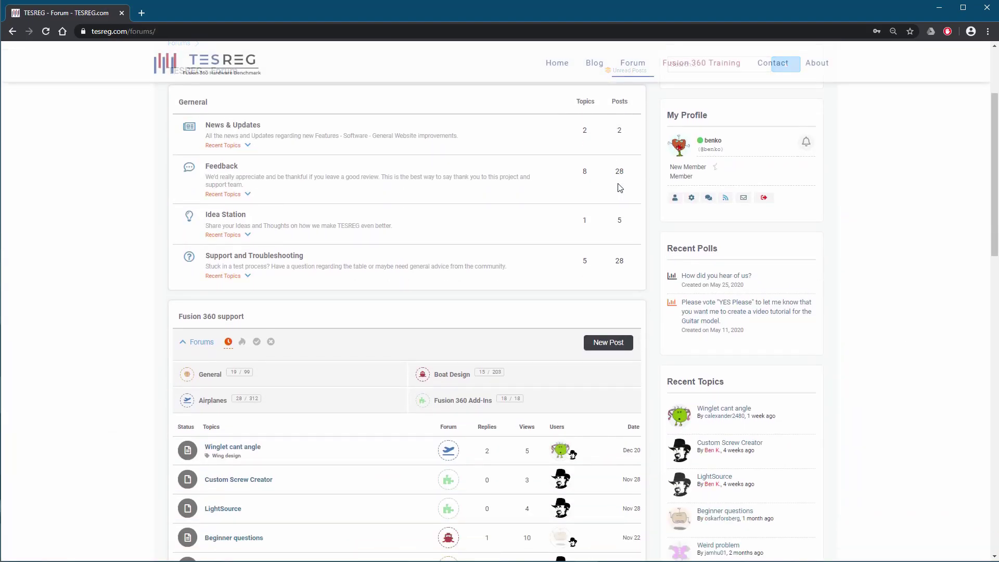